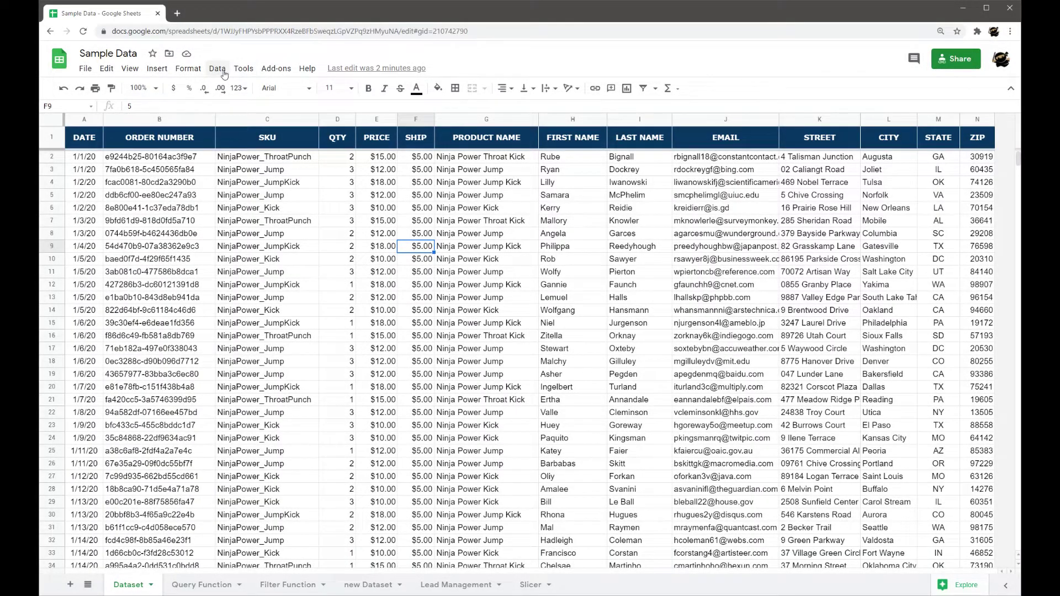
- Select a cell in the Dataset table and create a filter with controls on every header from DATE to ZIP
left_click(224, 74)
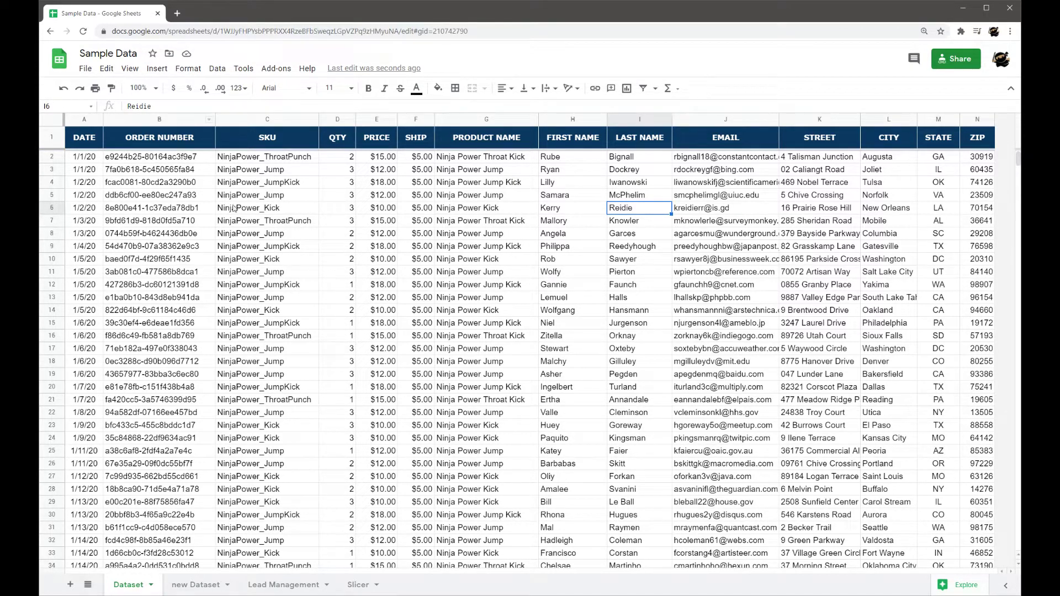
left_click(298, 197)
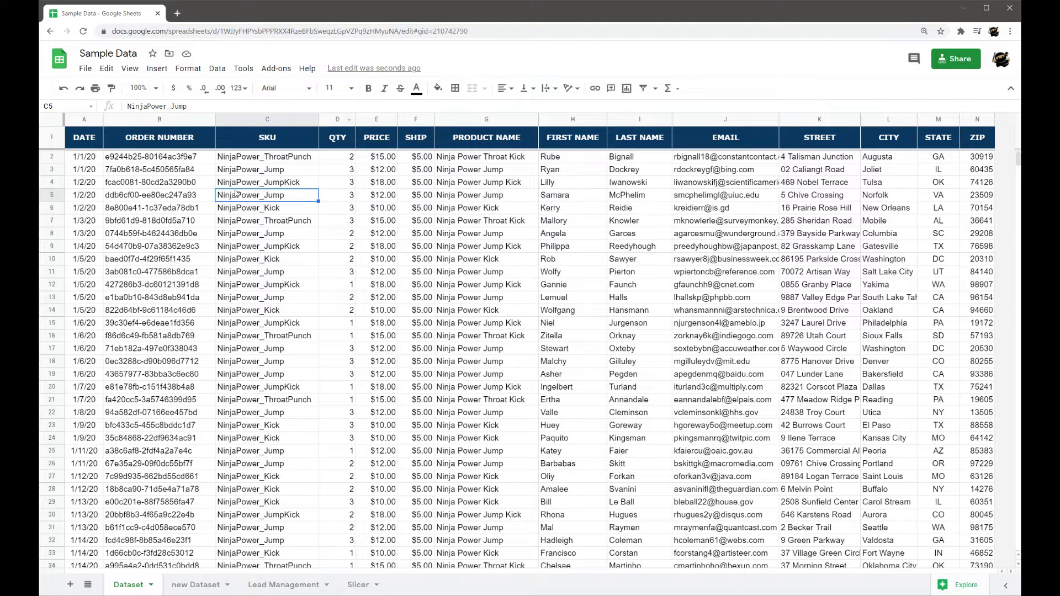
left_click(217, 68)
mouse_move(243, 69)
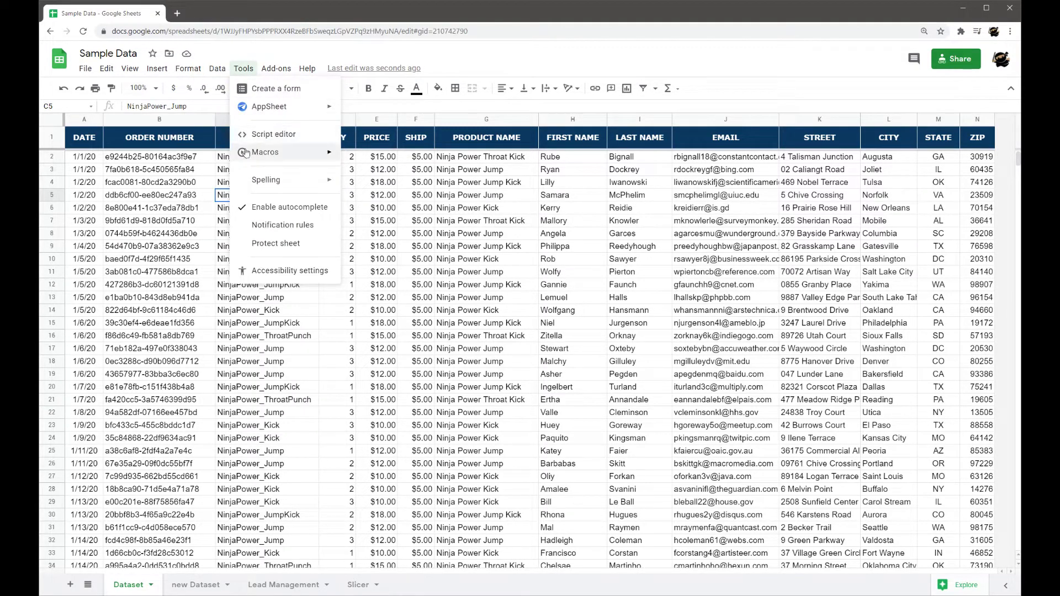
left_click(239, 152)
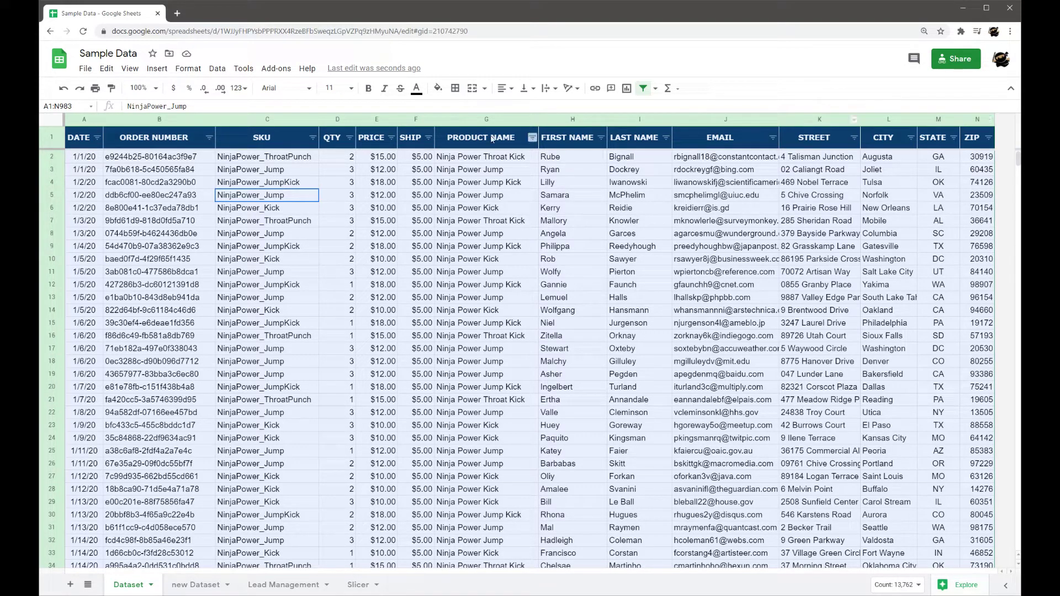
left_click_drag(52, 148, 61, 488)
left_click_drag(48, 149, 64, 488)
left_click_drag(1015, 166, 807, 126)
- Filter the QTY column by the condition 'Greater than' 1
left_click(346, 209)
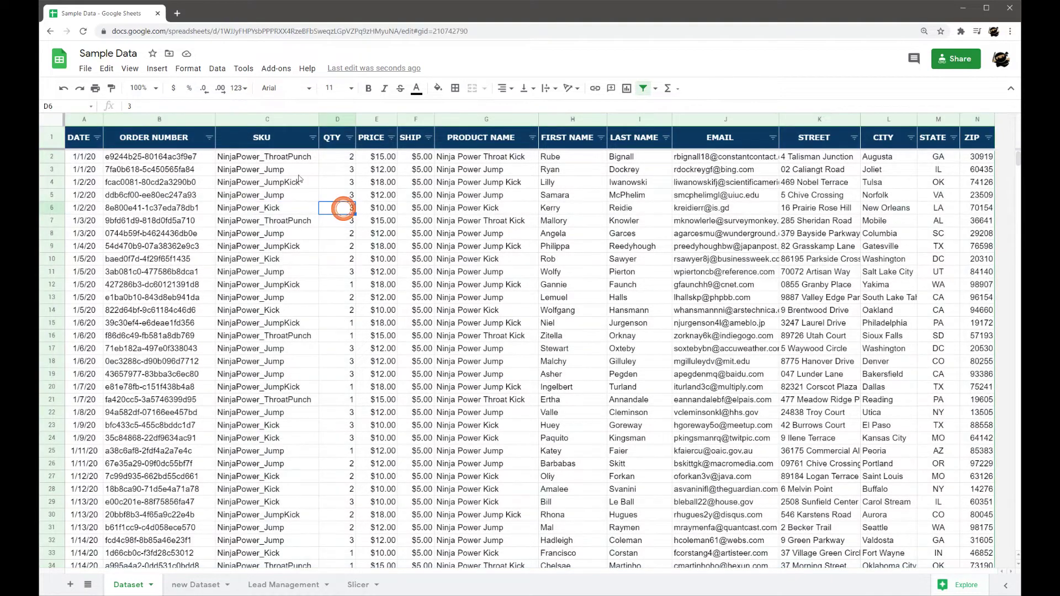
left_click(349, 138)
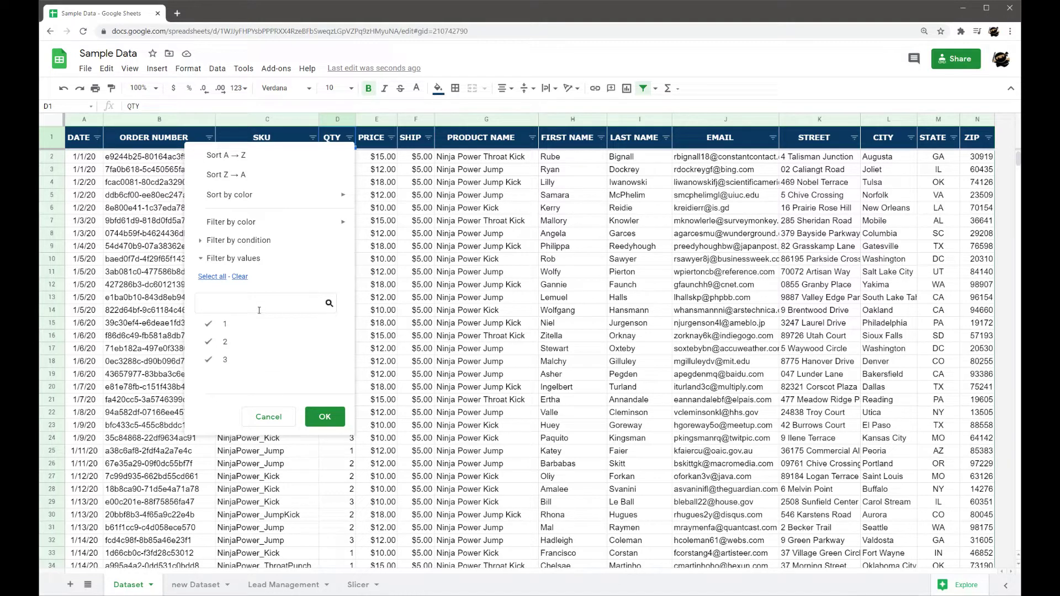
left_click(238, 242)
left_click(250, 264)
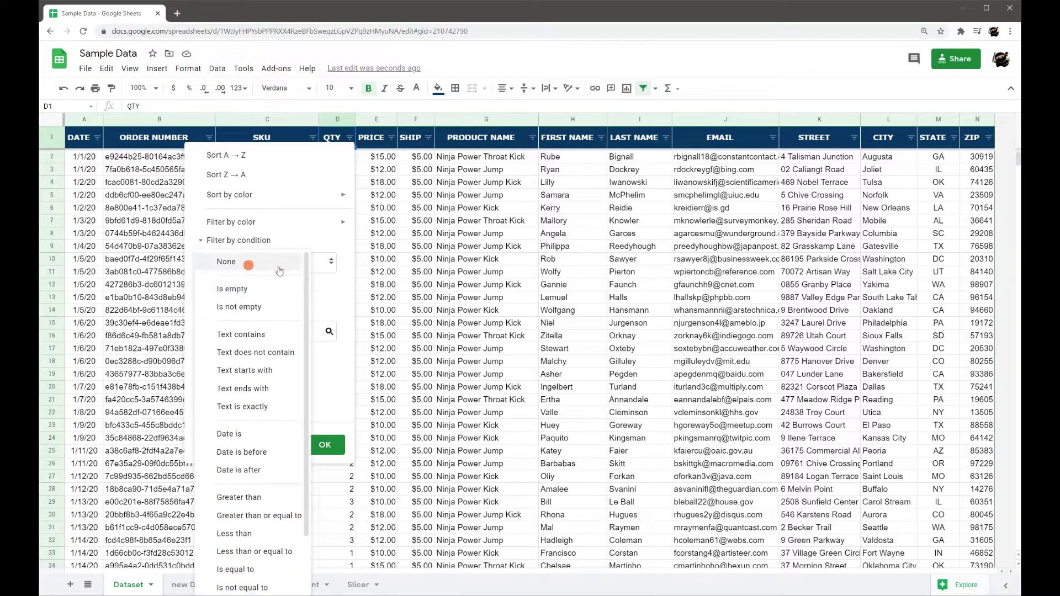
left_click(243, 498)
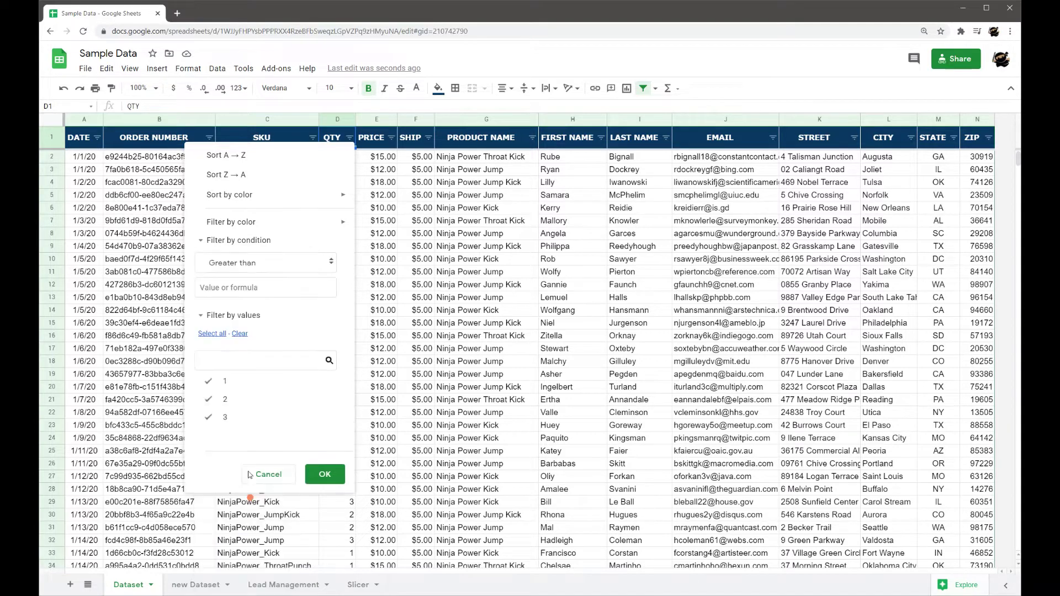
left_click(234, 290)
type("1")
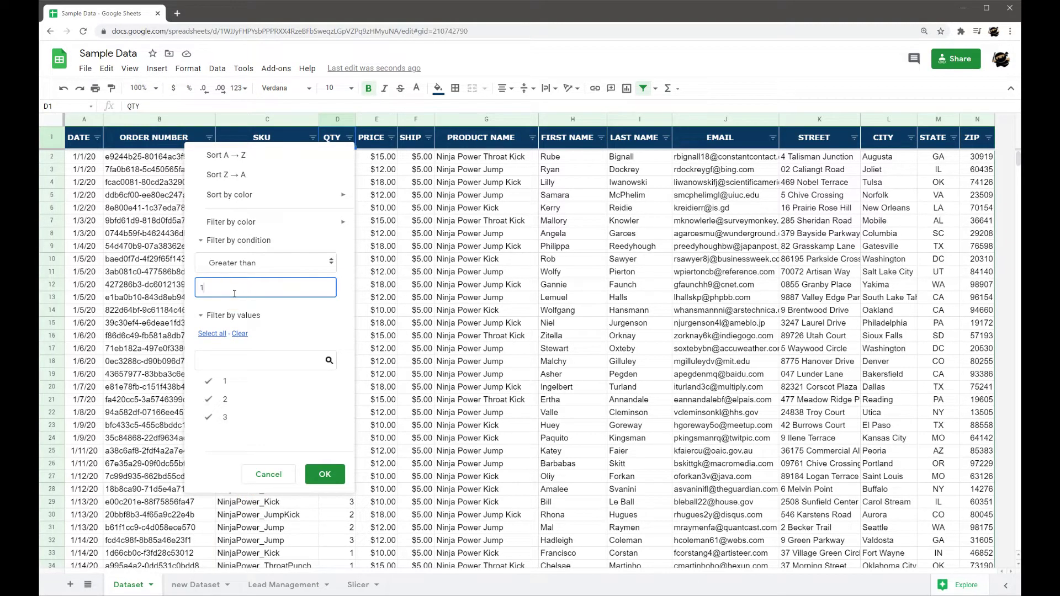
left_click(325, 473)
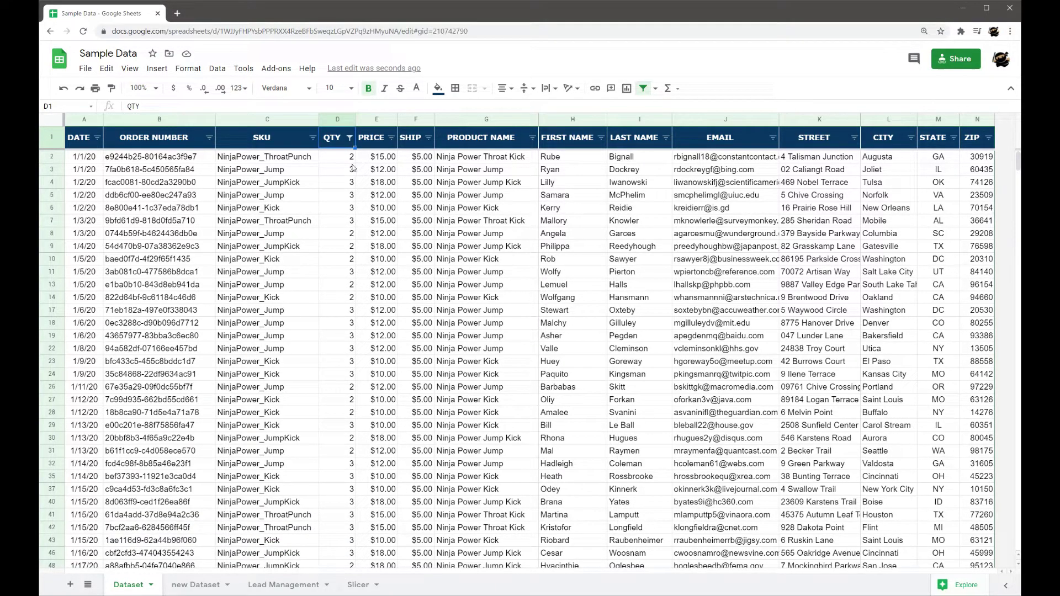
- Open the QTY filter's condition list and close it without changes
left_click(350, 138)
left_click(236, 262)
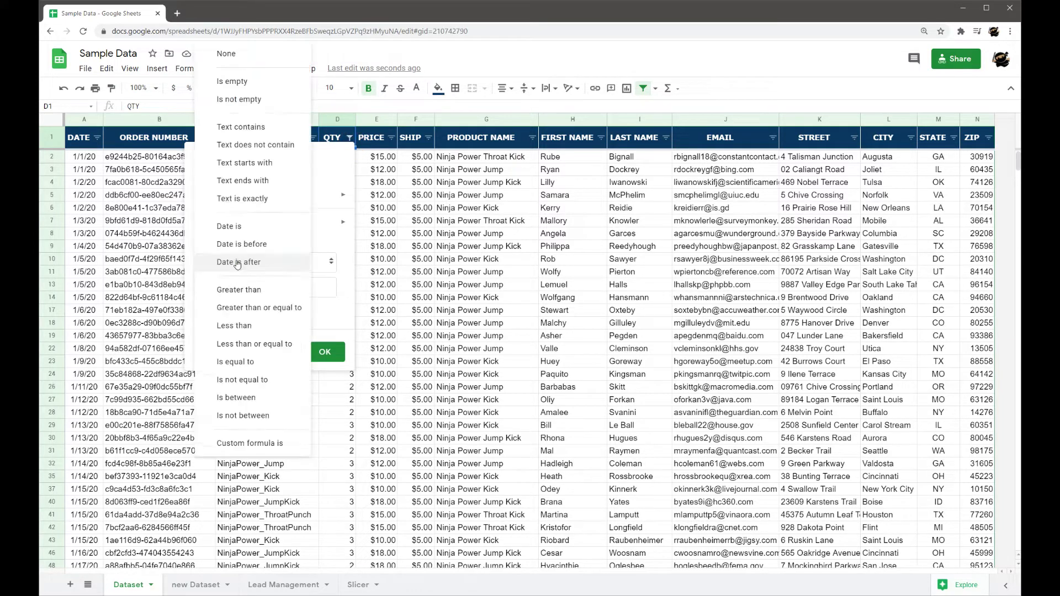
left_click(325, 351)
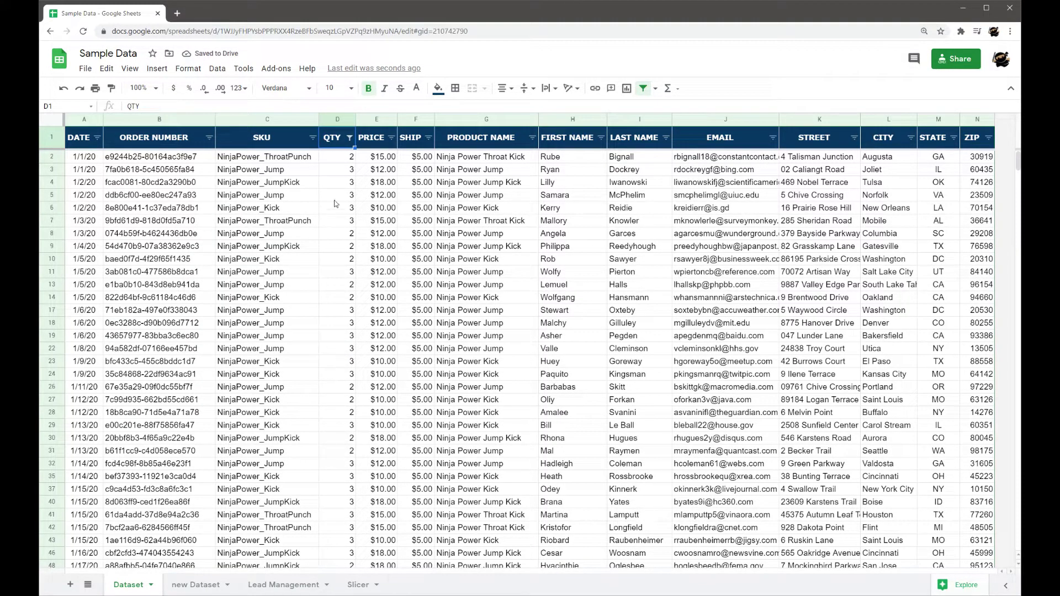
- Change the QTY in cell D2 to 3
left_click(343, 157)
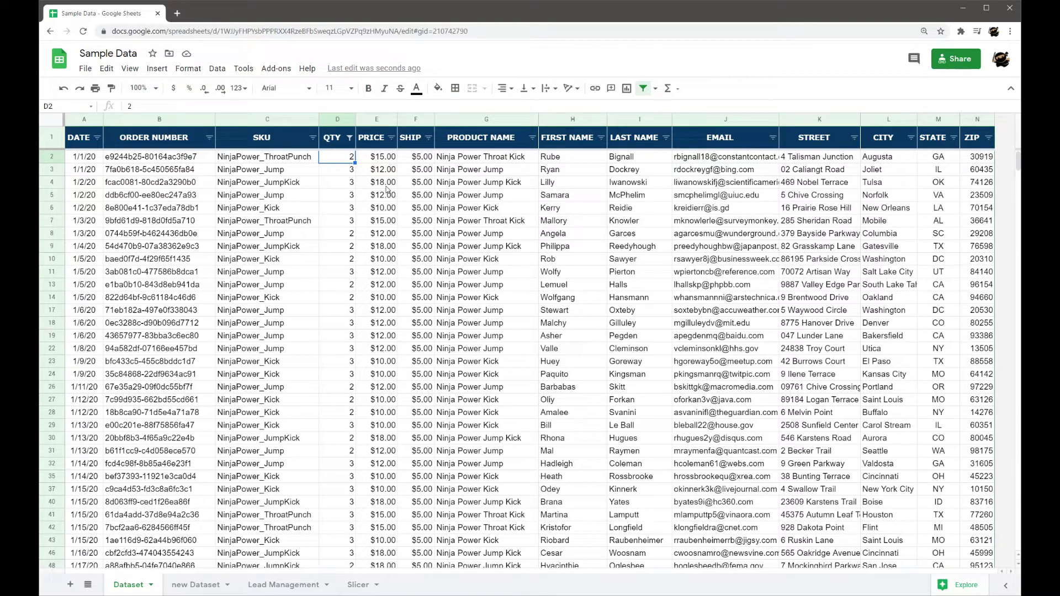
type("3")
key("Return")
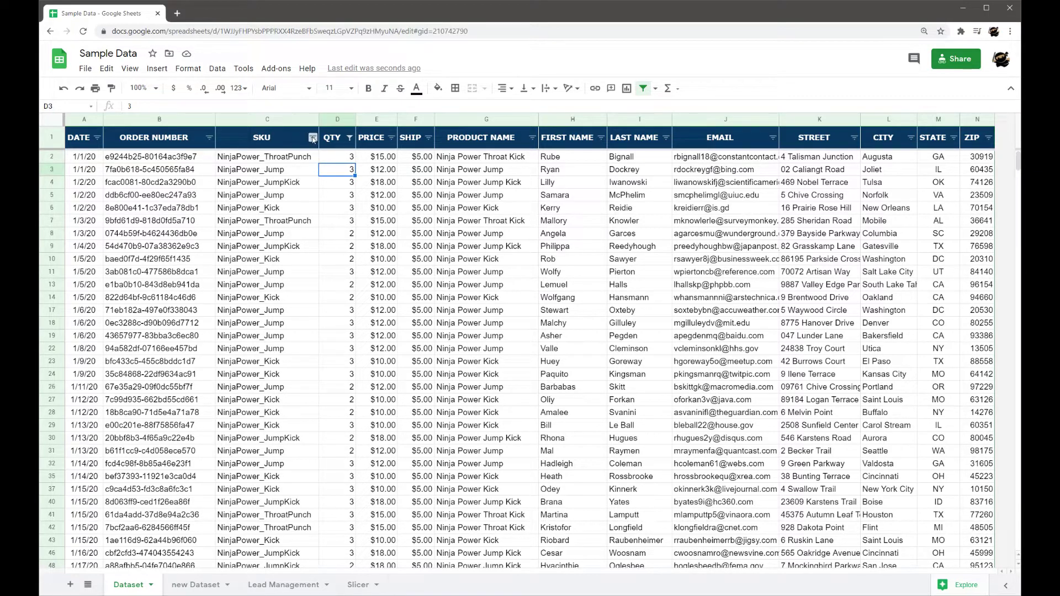
- Set the QTY filter condition to None to remove it
left_click(348, 137)
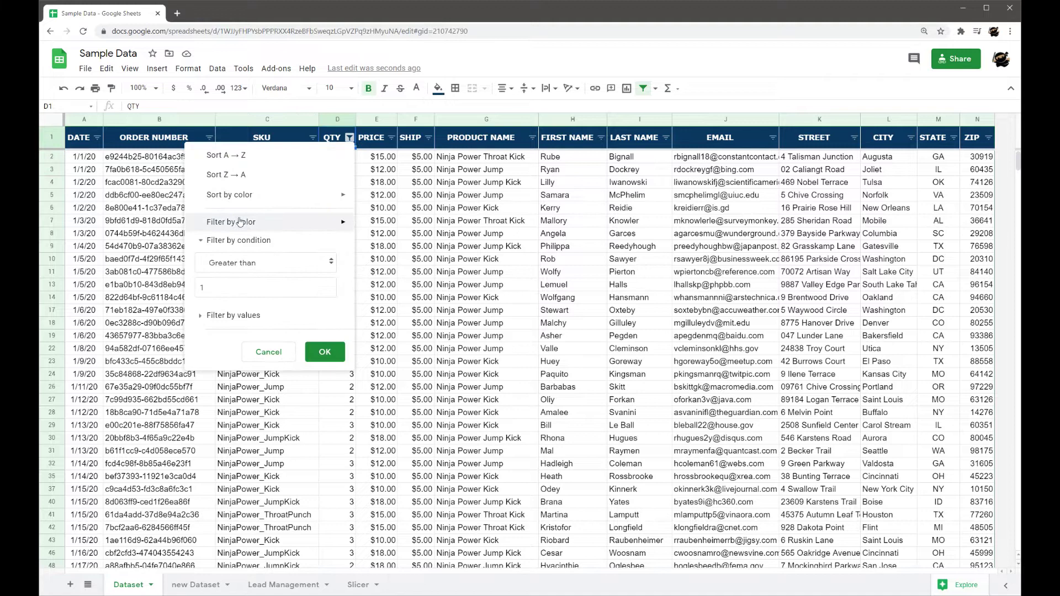
left_click(270, 262)
left_click(242, 55)
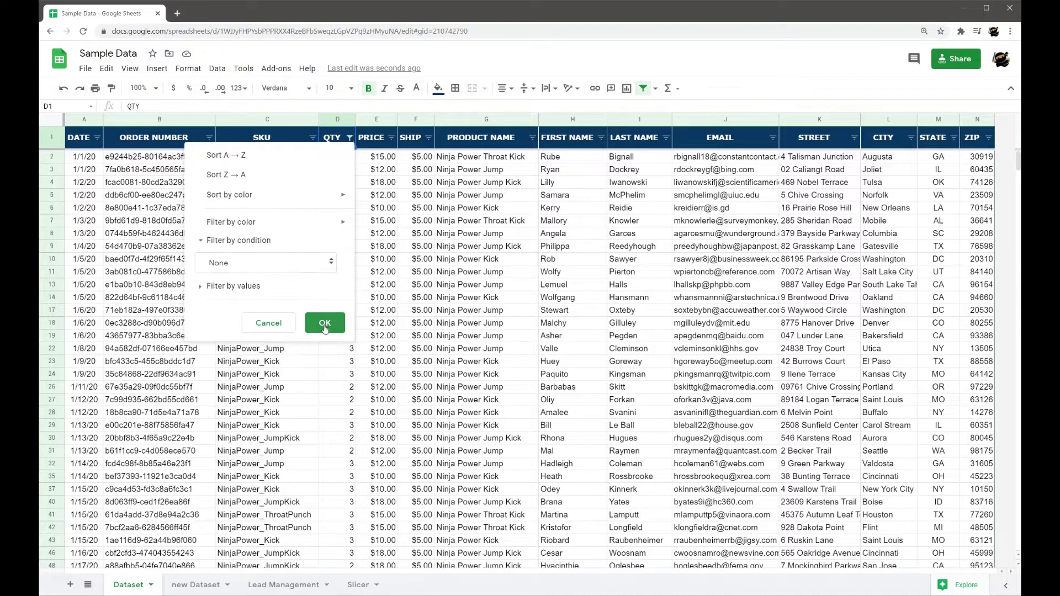
left_click(323, 321)
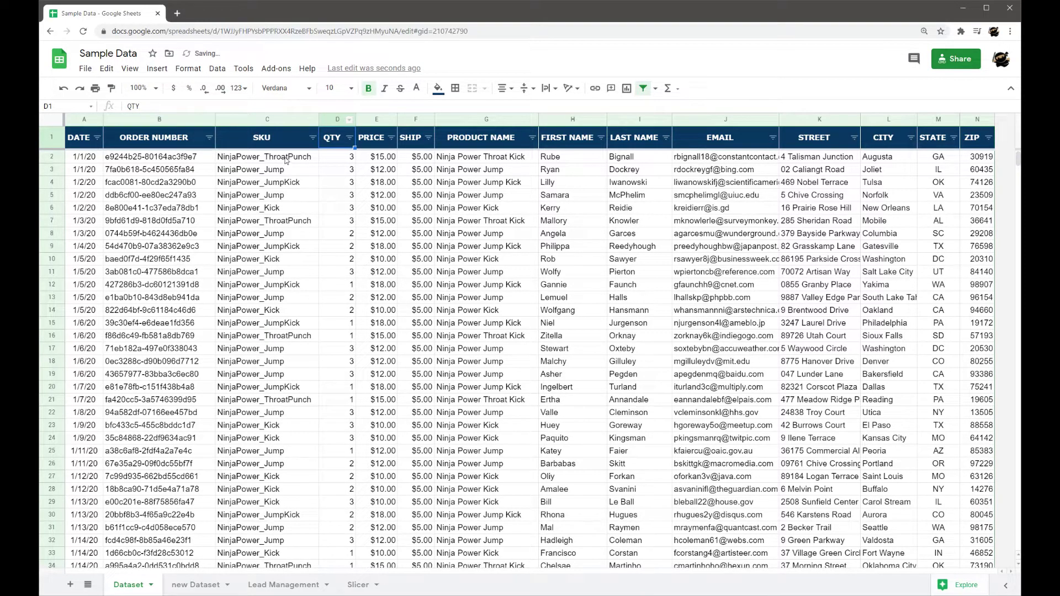
- Filter the SKU column to show only NinjaPower_Jump
left_click(312, 138)
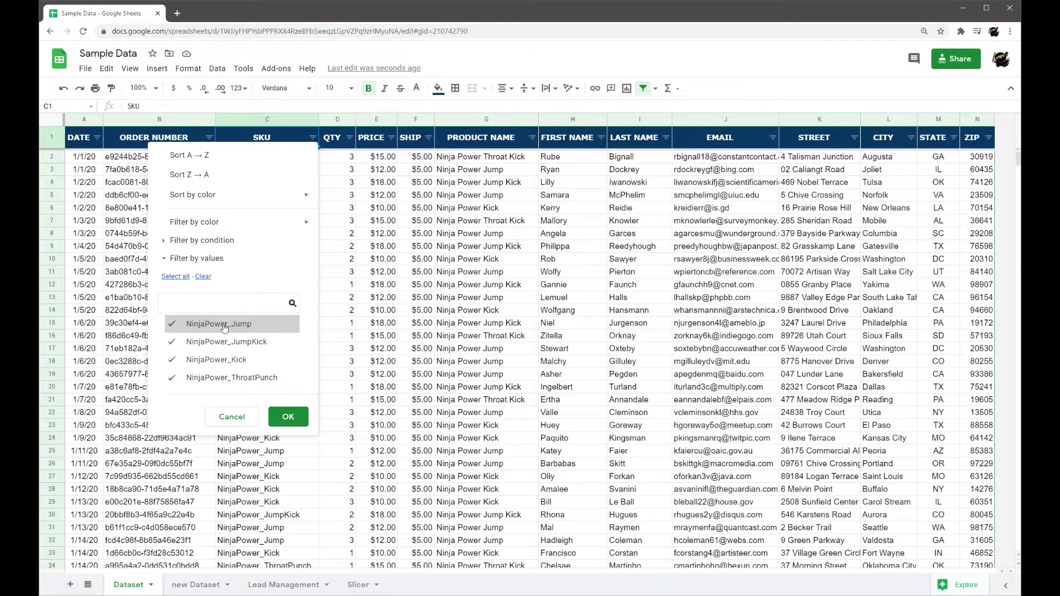
left_click(204, 278)
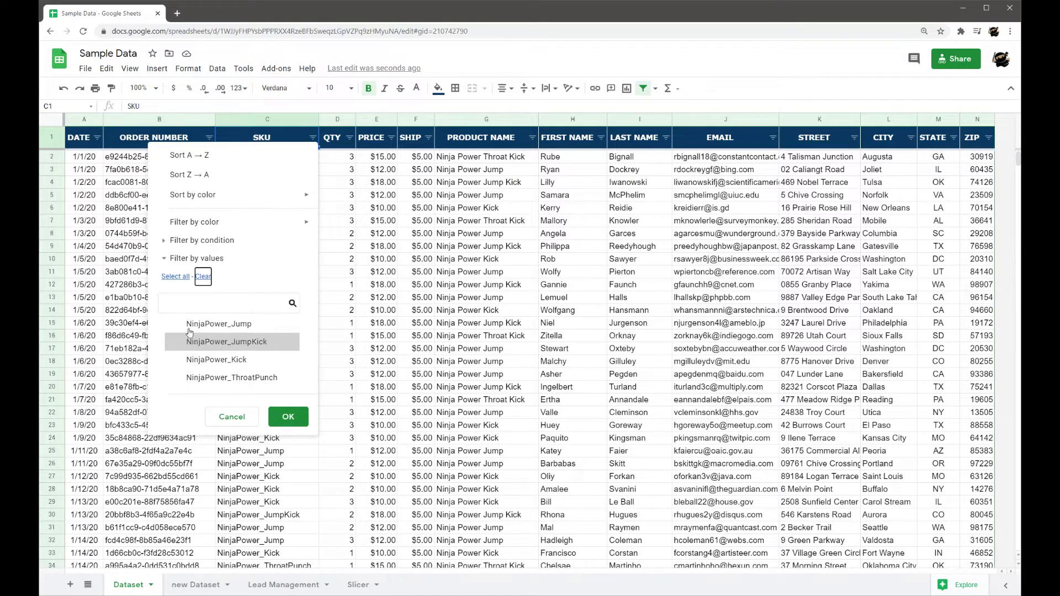
left_click(172, 324)
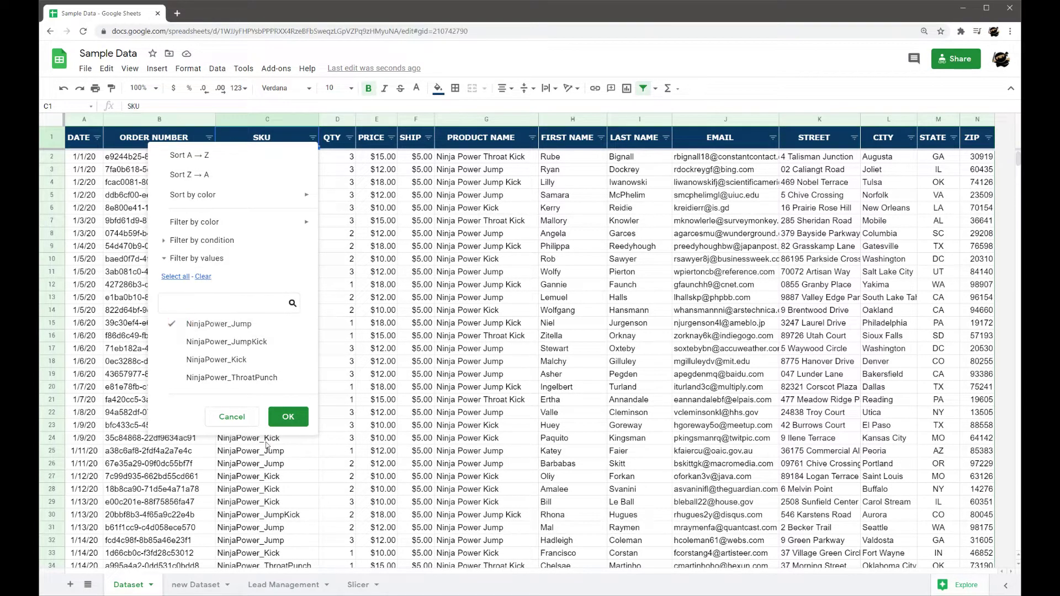
left_click(286, 418)
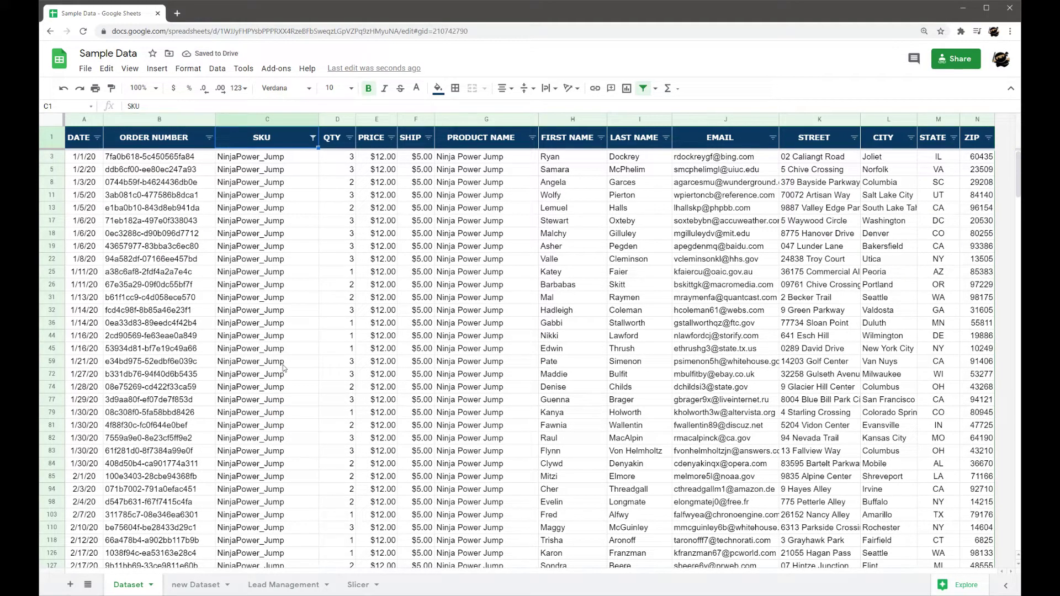
- Reapply the QTY 'Greater than' 1 condition and select a block of NinjaPower_Jump SKU cells
left_click(349, 138)
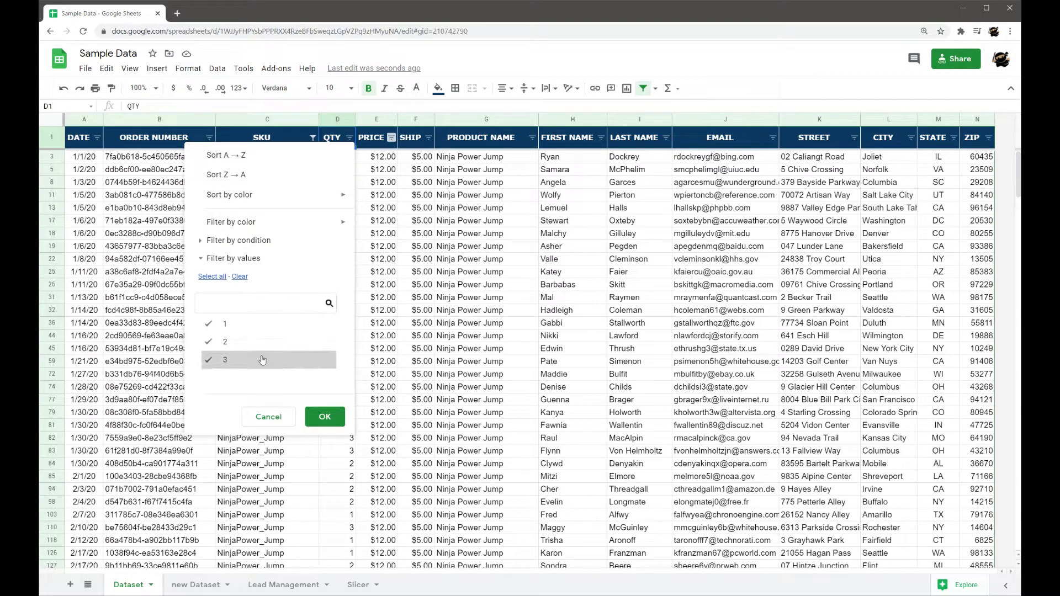
left_click(239, 241)
left_click(234, 264)
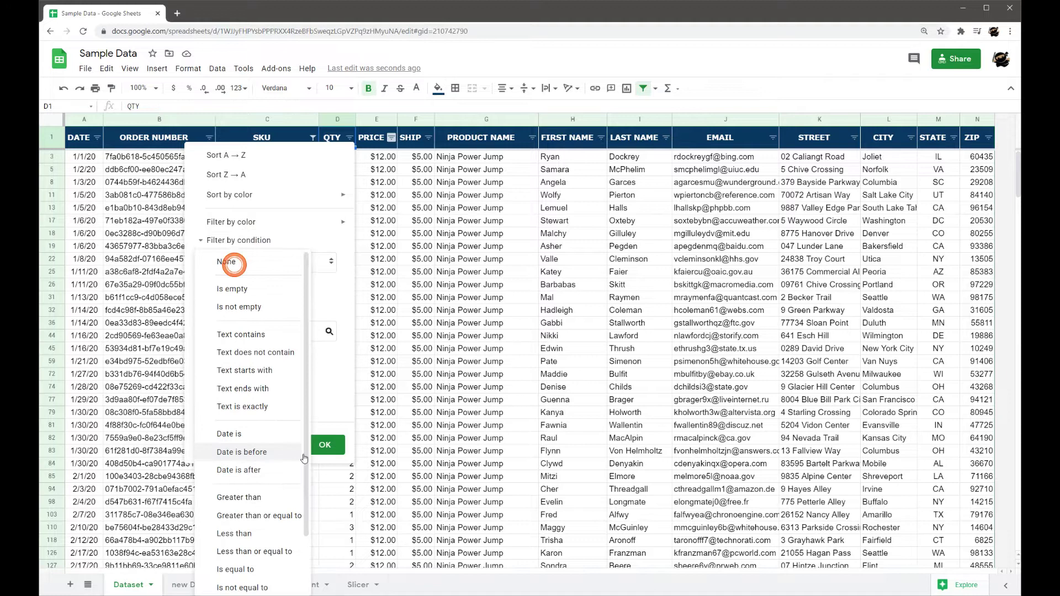
left_click(239, 497)
left_click(250, 286)
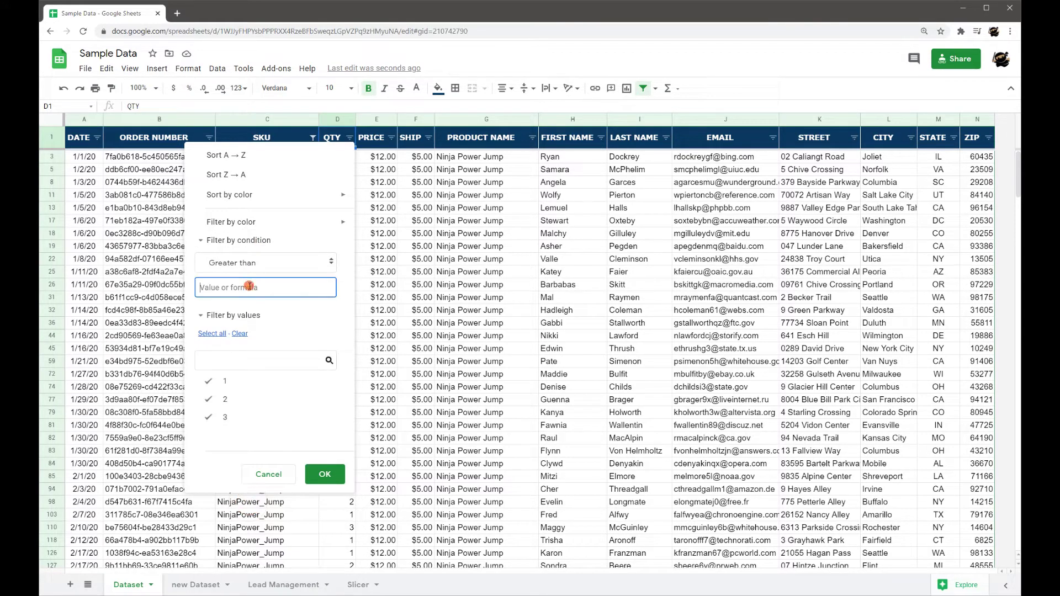
type("1")
left_click(325, 474)
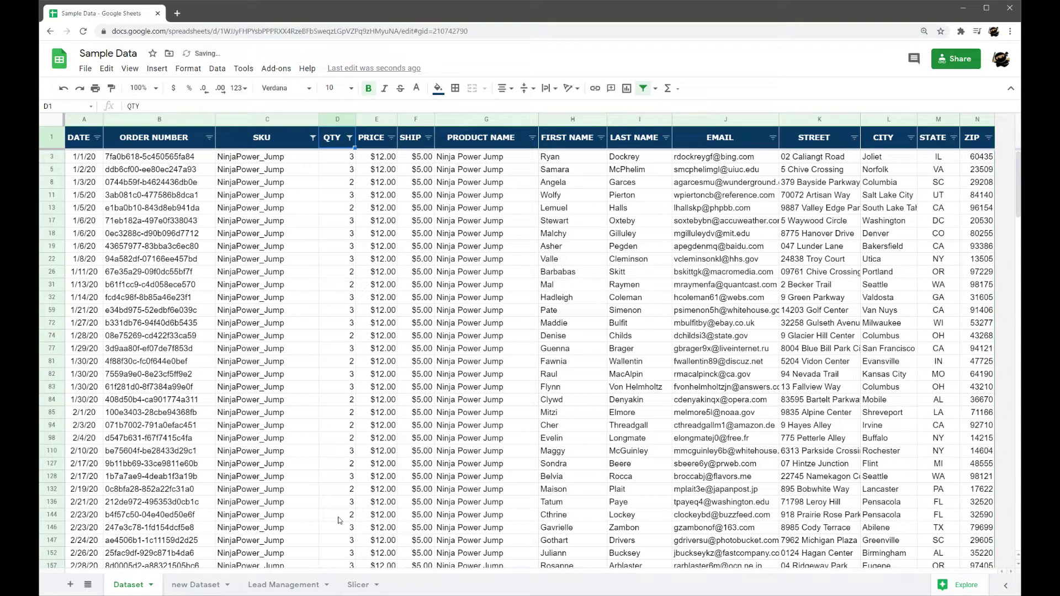
left_click_drag(258, 169, 259, 233)
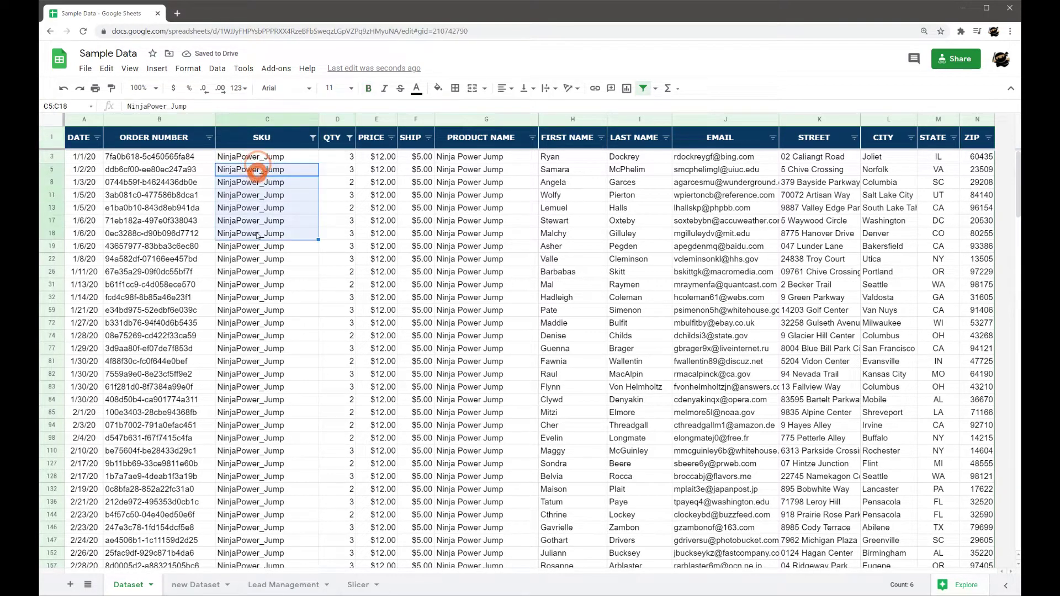
left_click(258, 233)
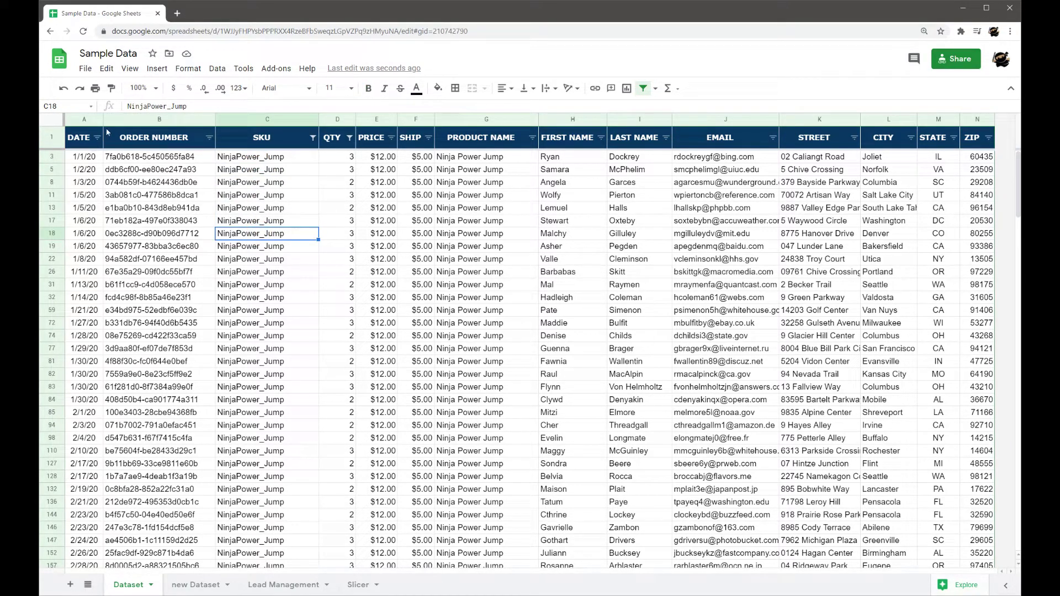
left_click(97, 137)
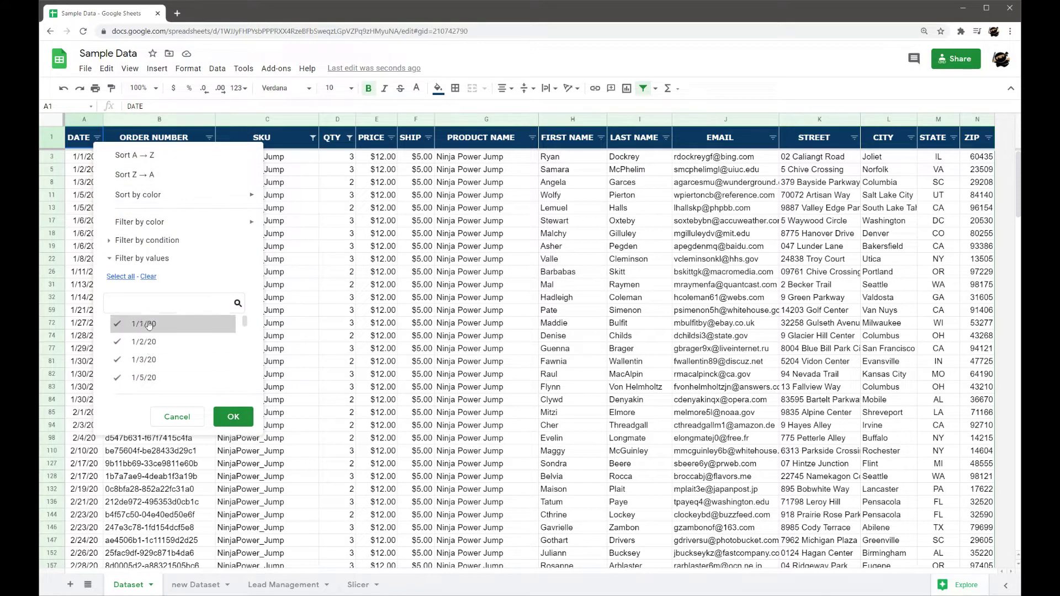
scroll(147, 332, "down", 3)
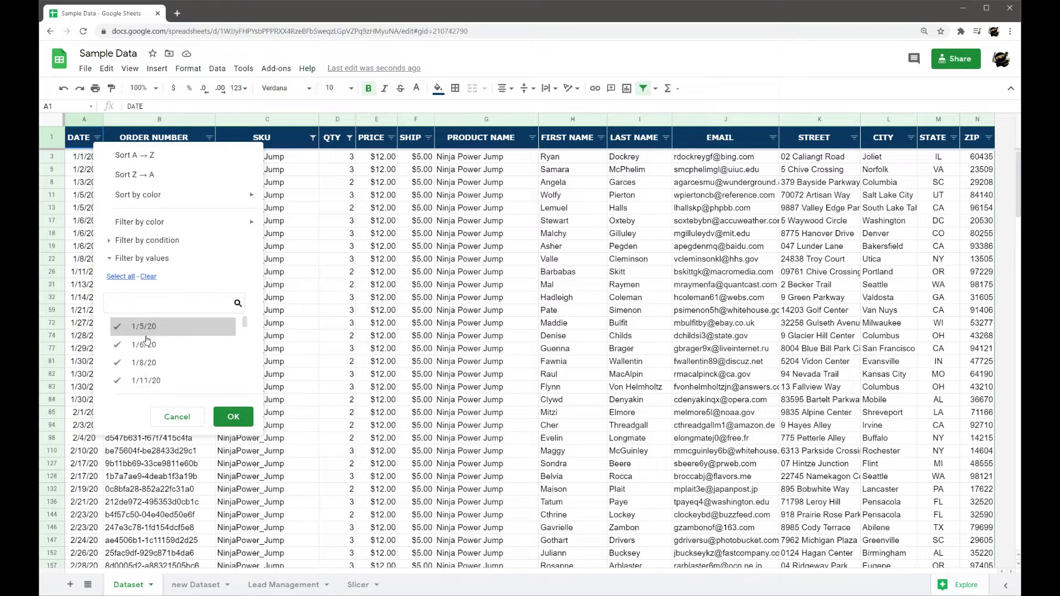
scroll(147, 340, "up", 3)
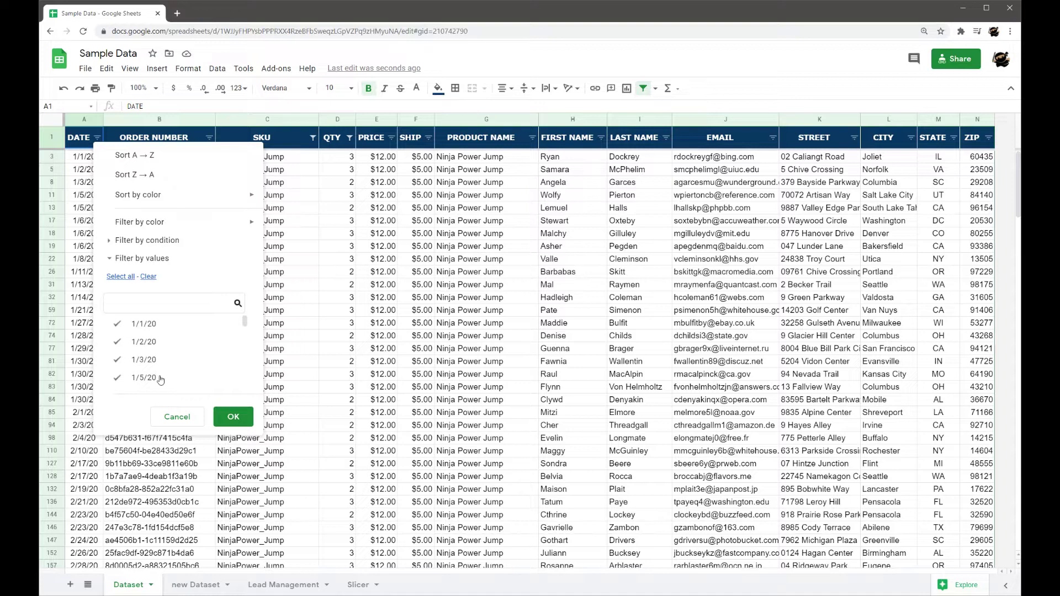
left_click(148, 303)
type("2/5/20")
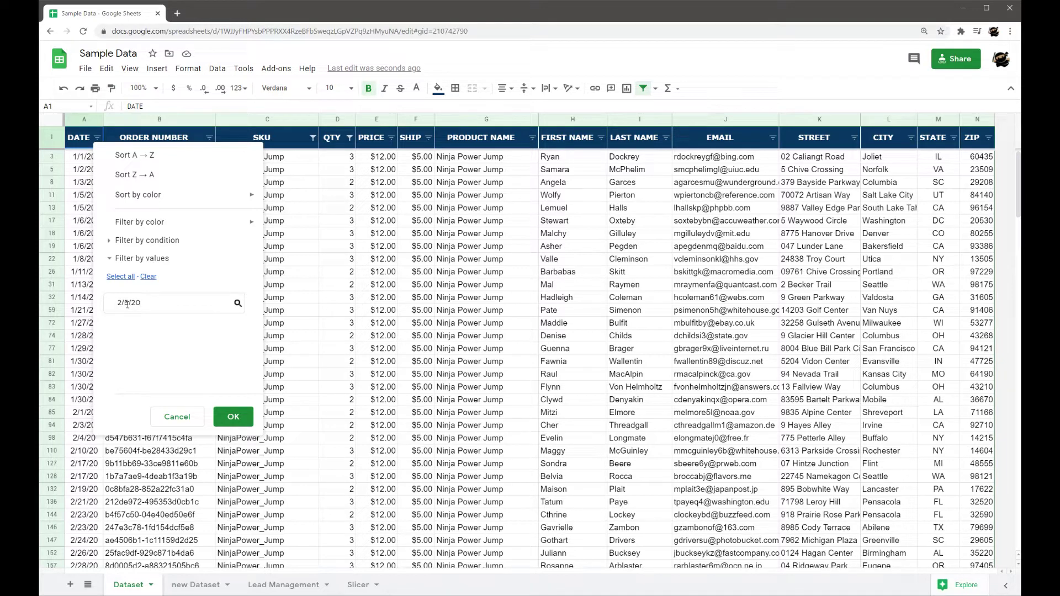
left_click(127, 305)
key("BackSpace")
type("4")
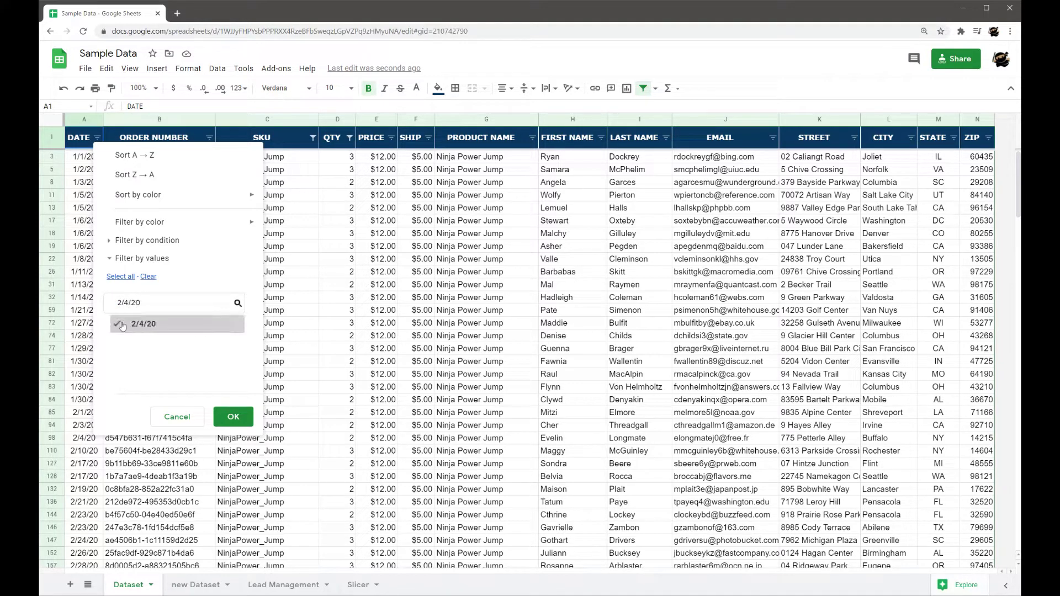
left_click(206, 274)
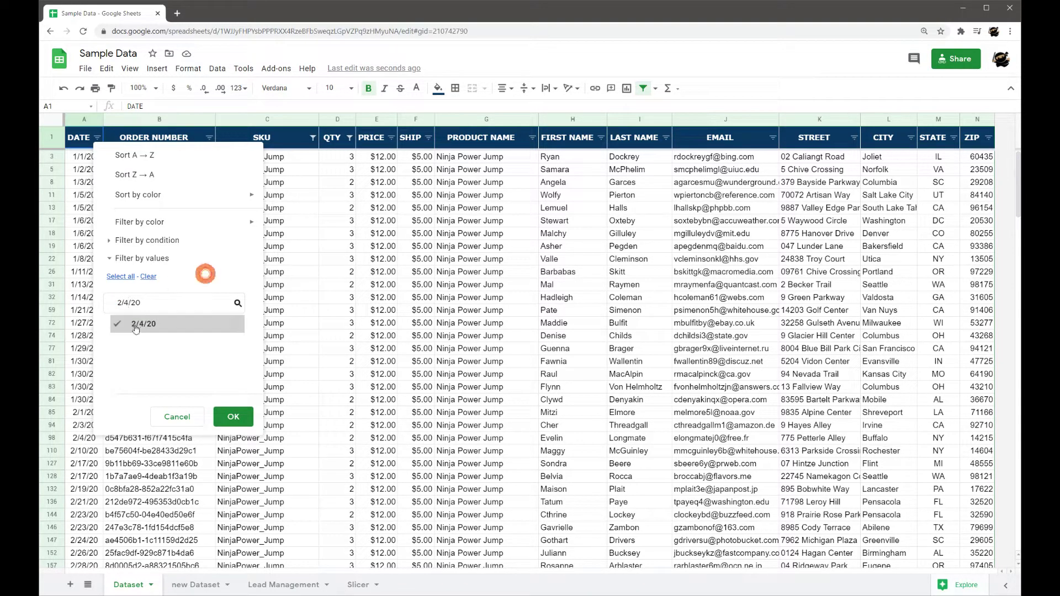
triple_click(156, 301)
key("BackSpace")
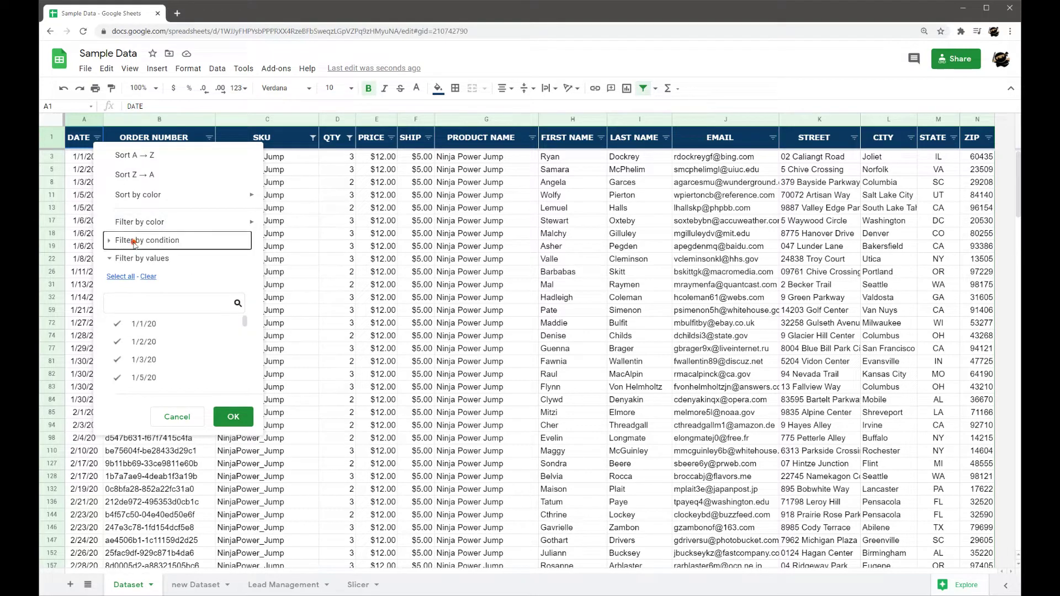
- Expand the DATE column's condition dropdown and scroll through every available condition type
left_click(133, 242)
left_click(166, 260)
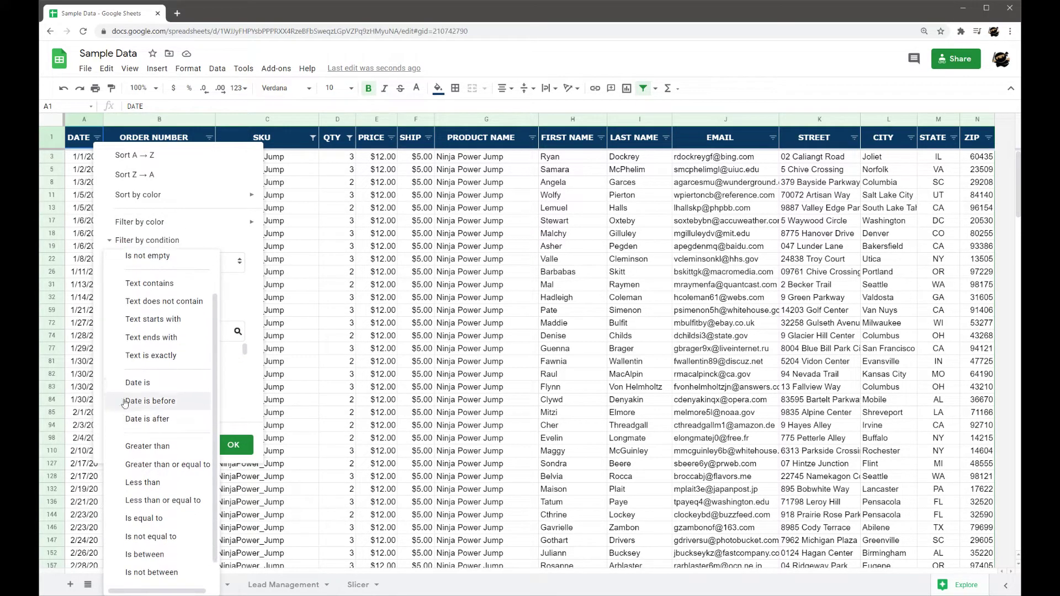
scroll(149, 332, "up", 1)
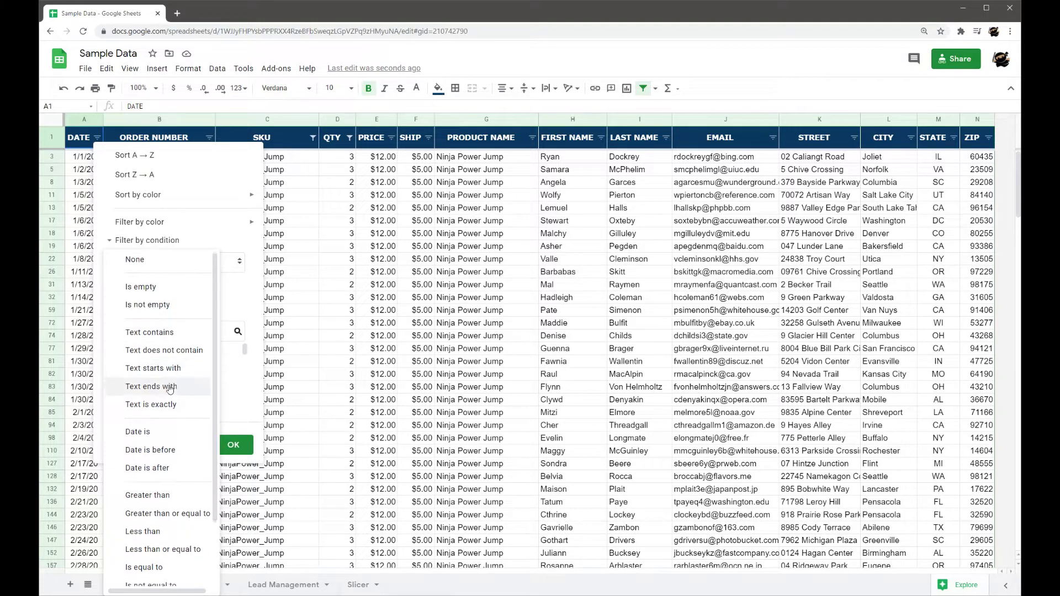
left_click(135, 262)
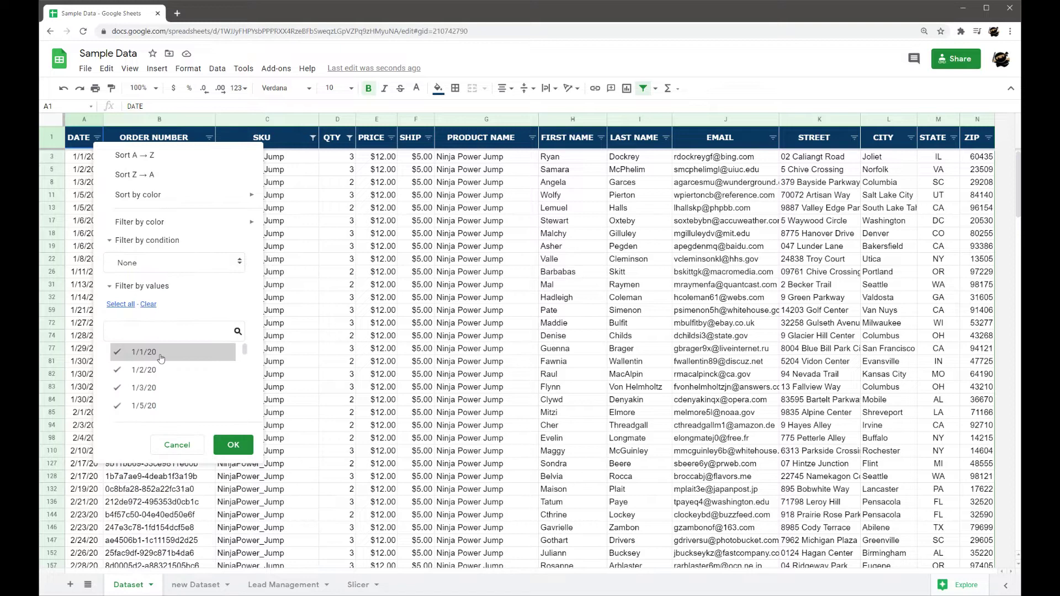
left_click(142, 261)
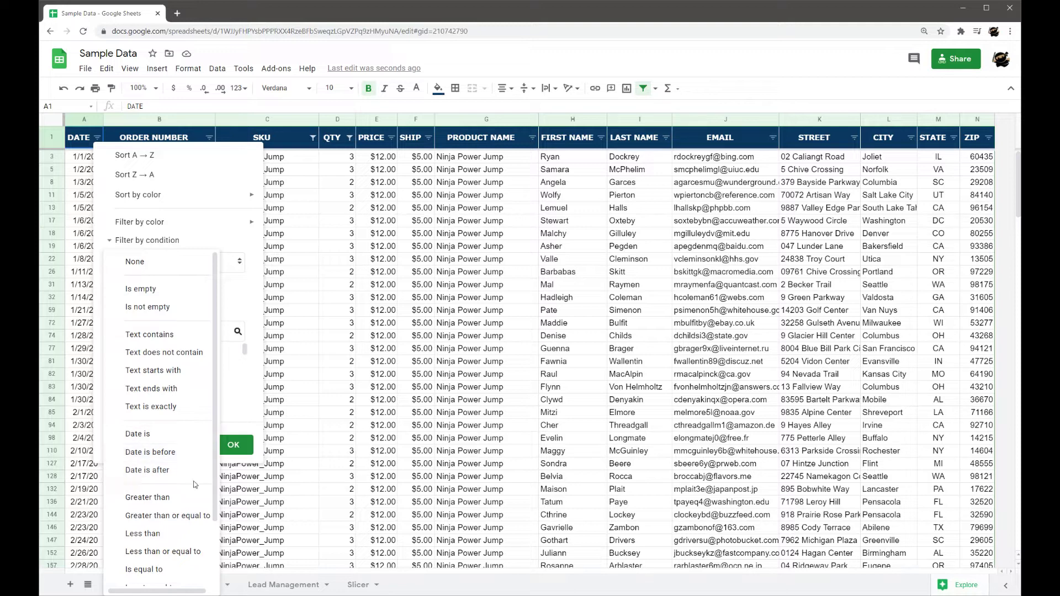
scroll(165, 519, "down", 3)
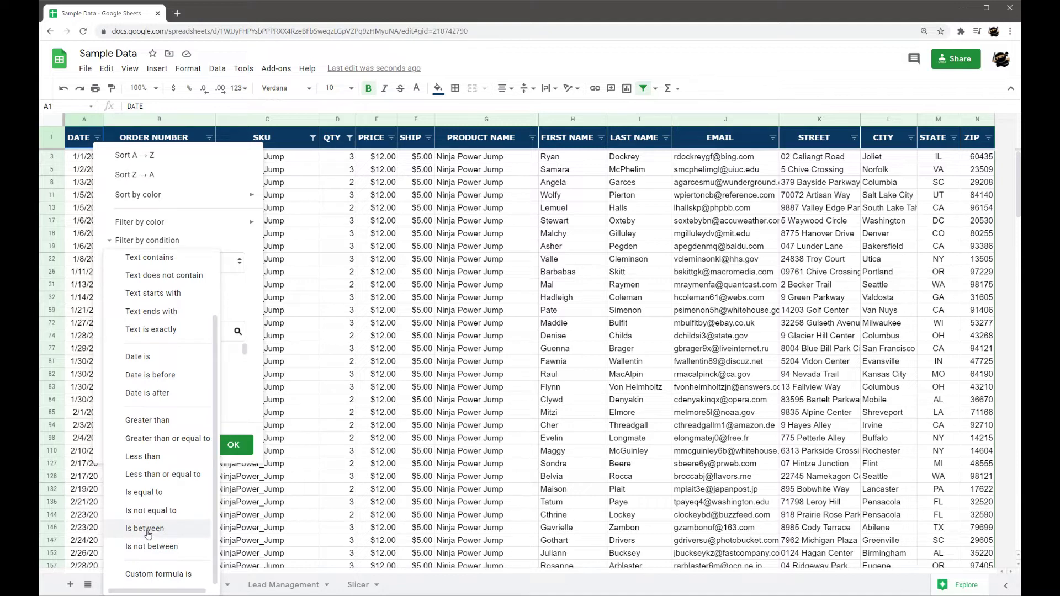
- Filter DATE with 'Is between' 2/1/20 and 2/28/20
left_click(148, 530)
left_click(141, 288)
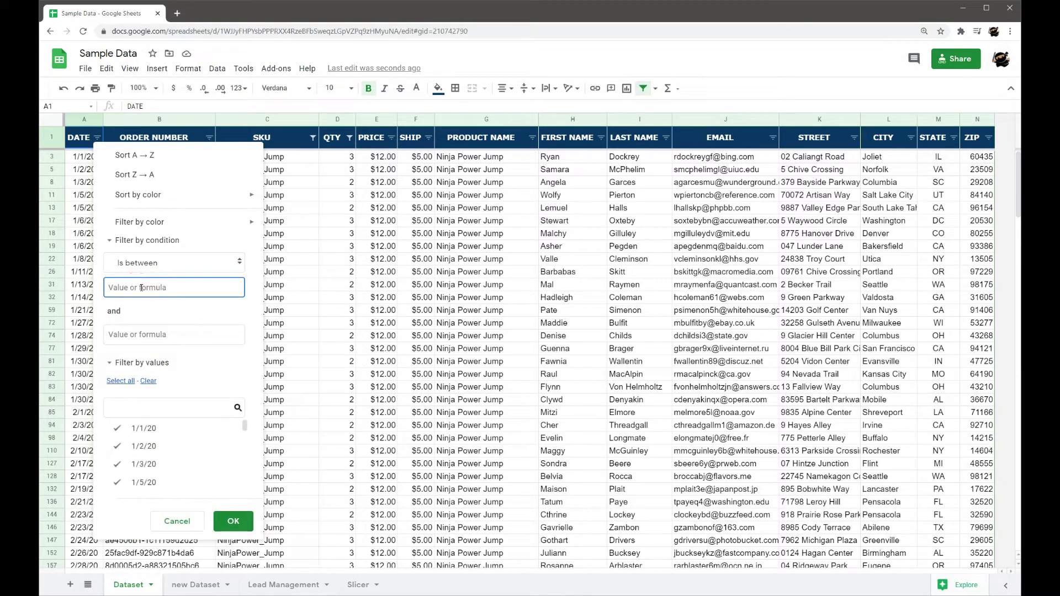
type("2/1/20")
left_click(140, 333)
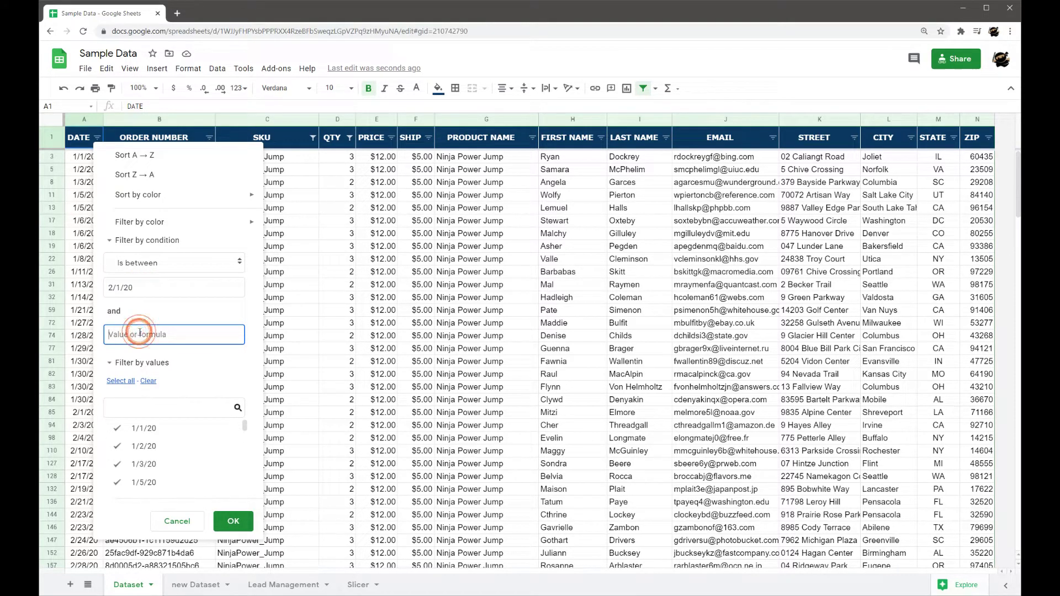
type("2/28/20")
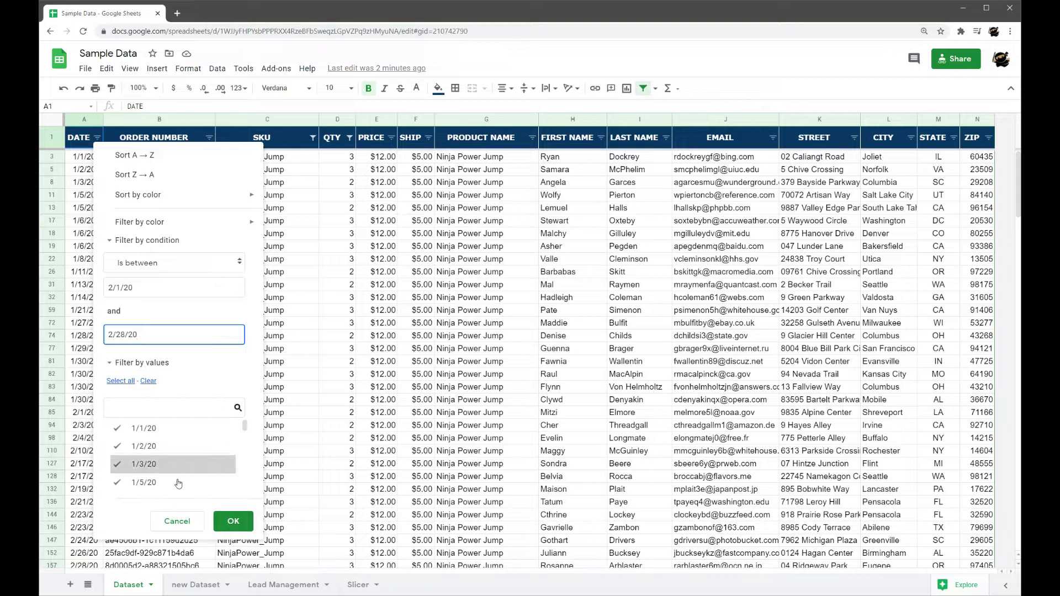
left_click(233, 521)
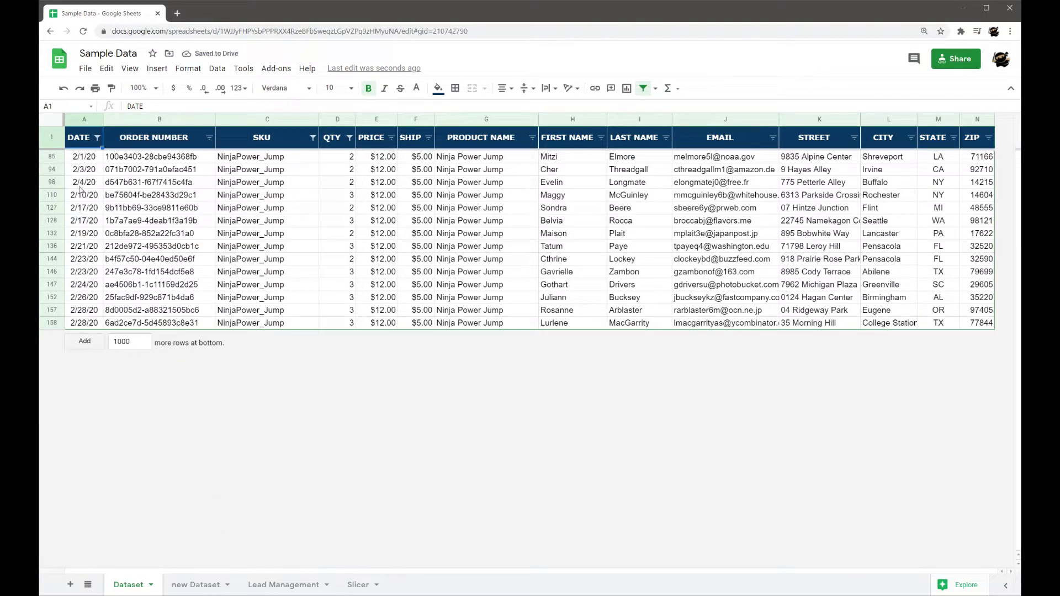
- Select the filtered SKU range C85:C158 and QTY range D85:D158, then cell D128
left_click_drag(272, 161, 270, 326)
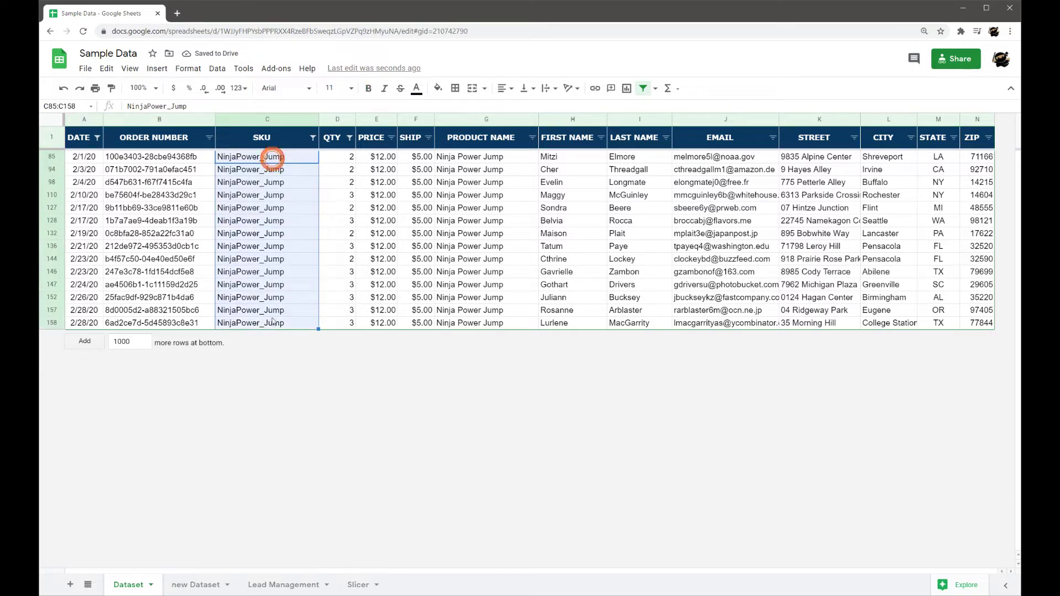
left_click_drag(338, 158, 346, 346)
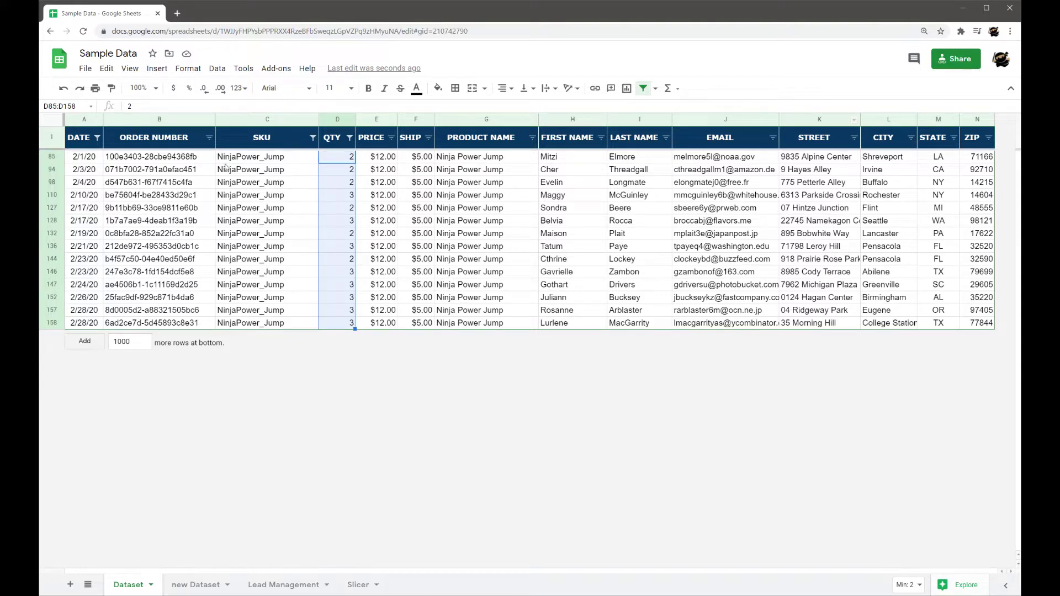
left_click(333, 220)
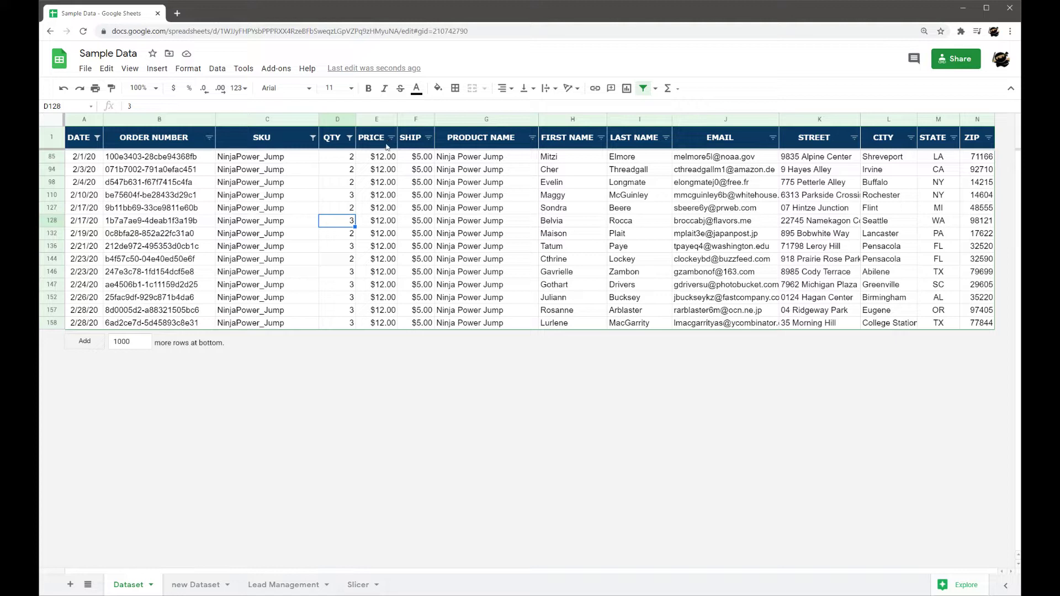
- Remove the DATE range condition and re-include all SKU values with Select all
left_click(97, 139)
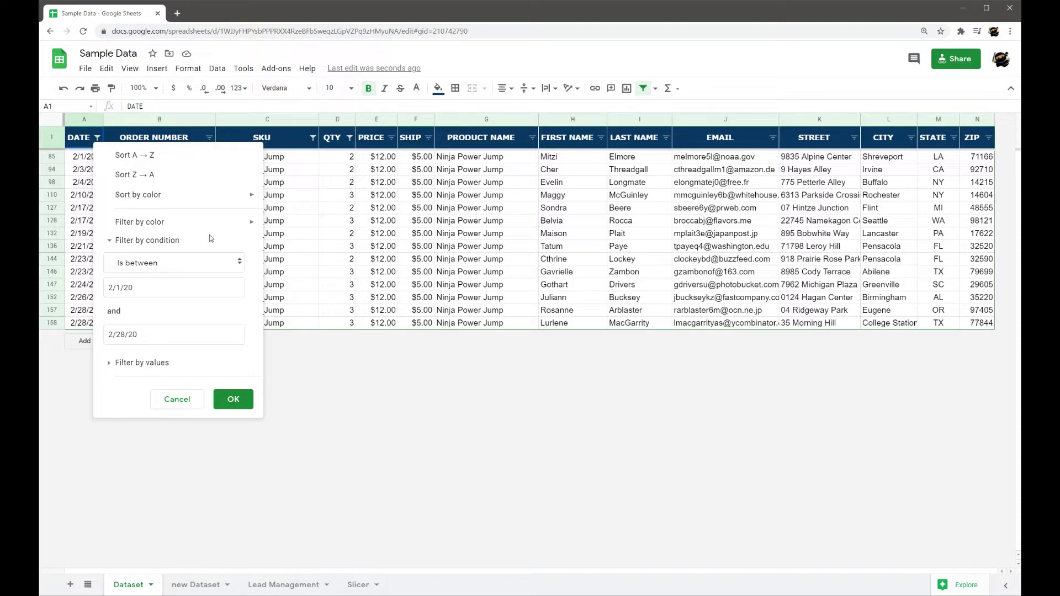
left_click(145, 264)
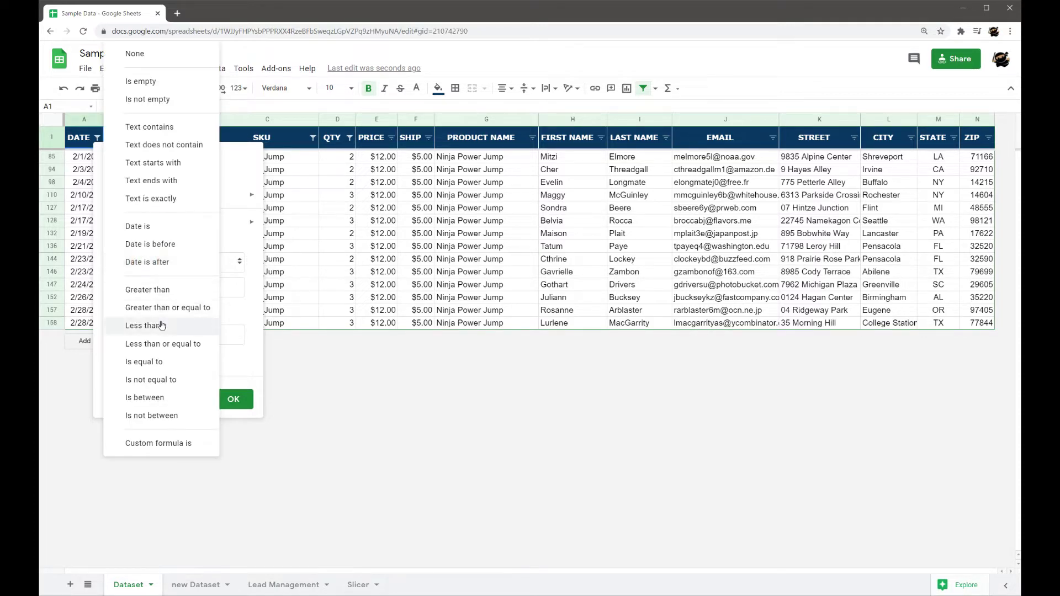
left_click(142, 51)
left_click(231, 323)
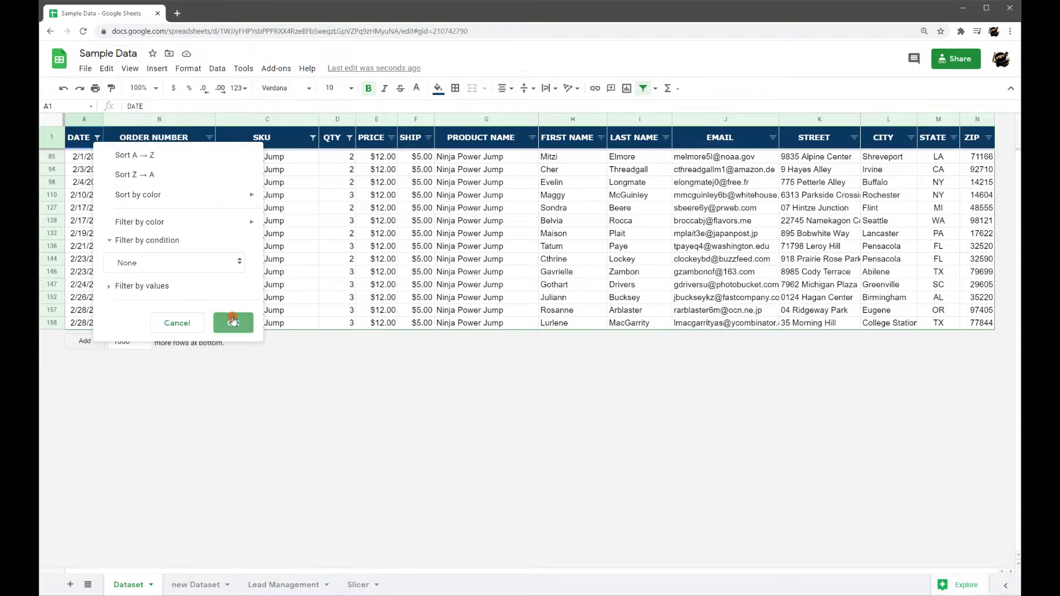
left_click(312, 138)
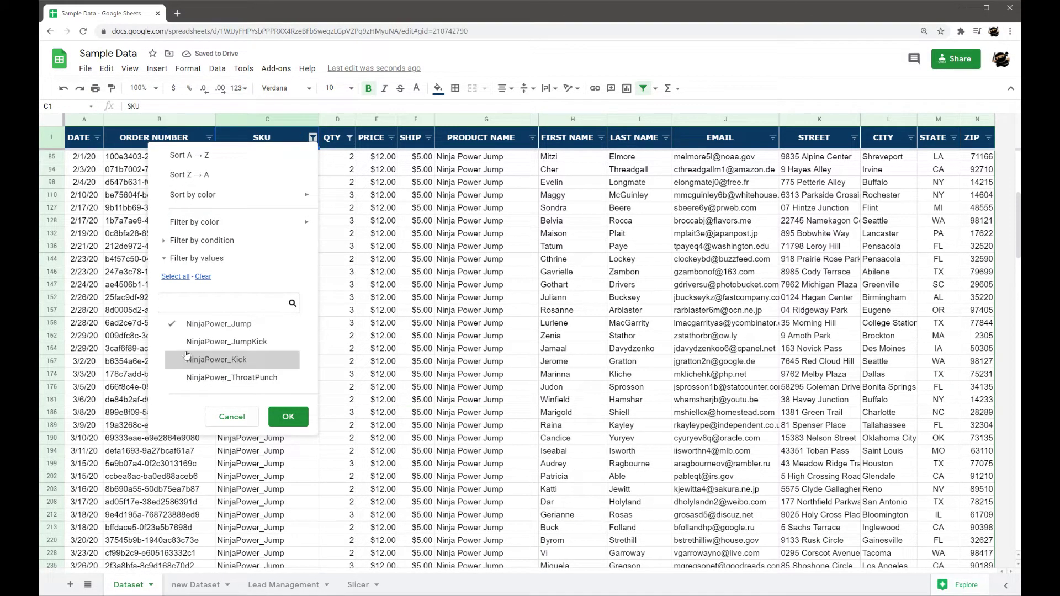
left_click(174, 276)
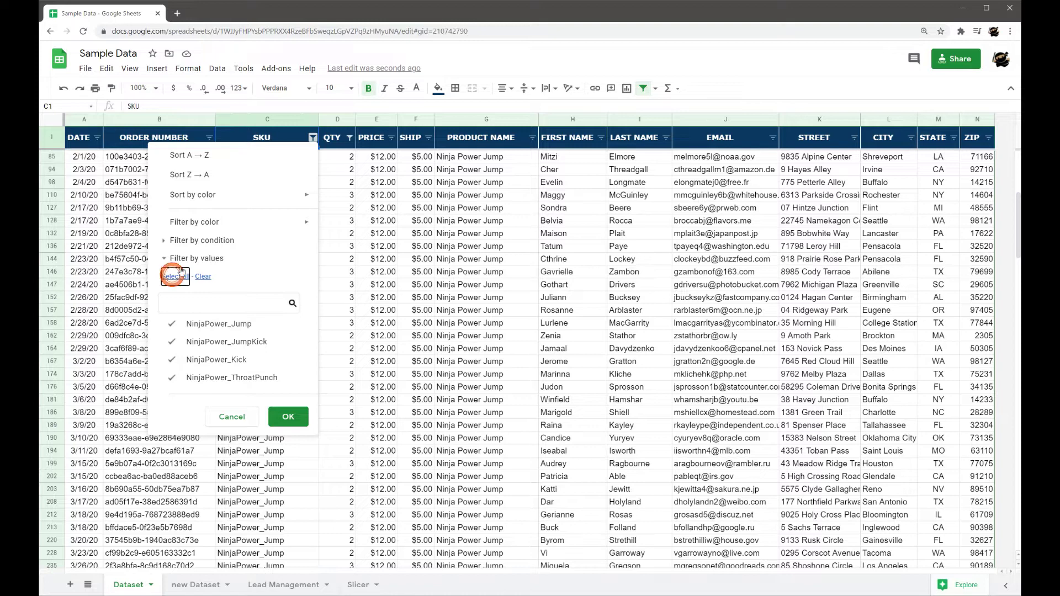
left_click(288, 416)
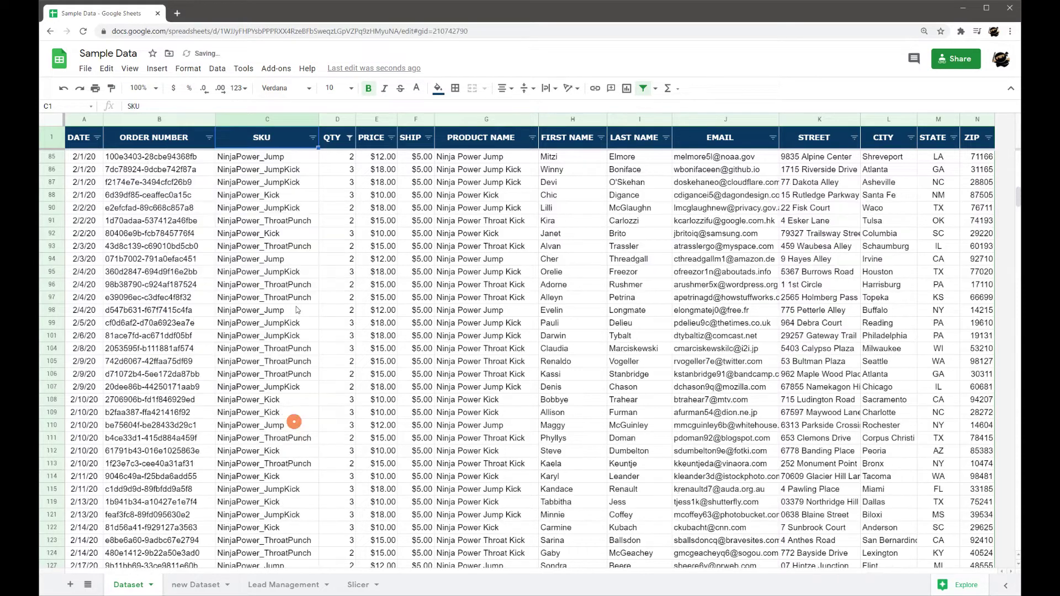
- Set the QTY condition to None and scroll back to the top of the Dataset
left_click(348, 138)
left_click(243, 262)
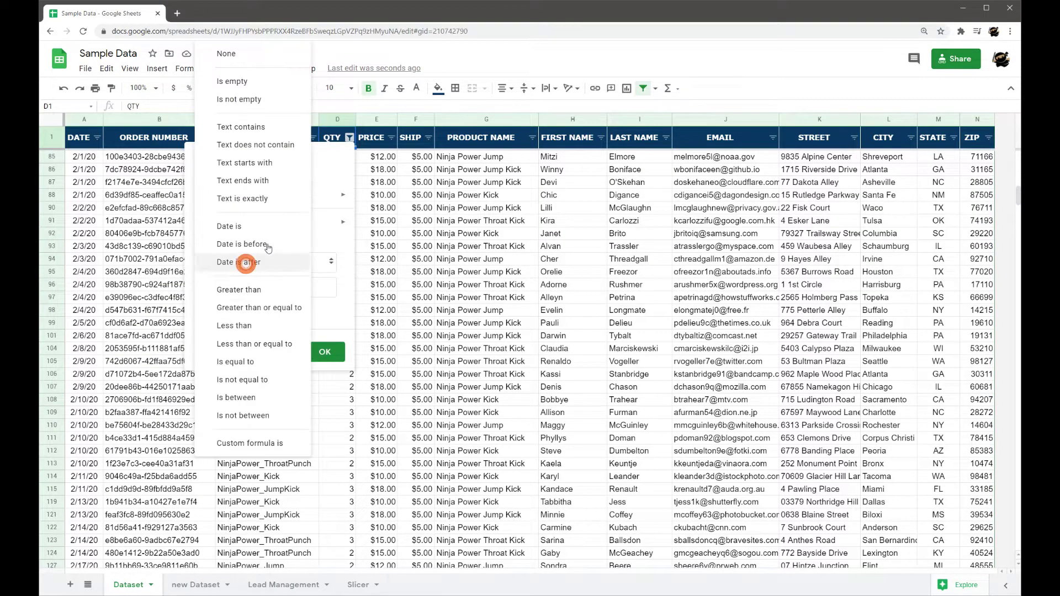
left_click(220, 52)
left_click(325, 327)
left_click(340, 247)
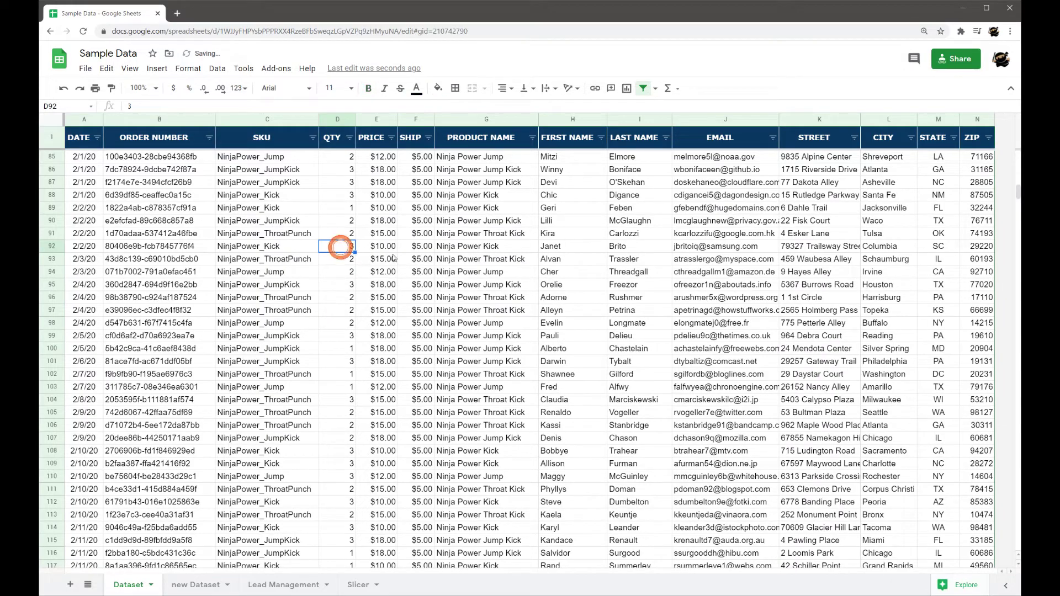
scroll(391, 281, "up", 20)
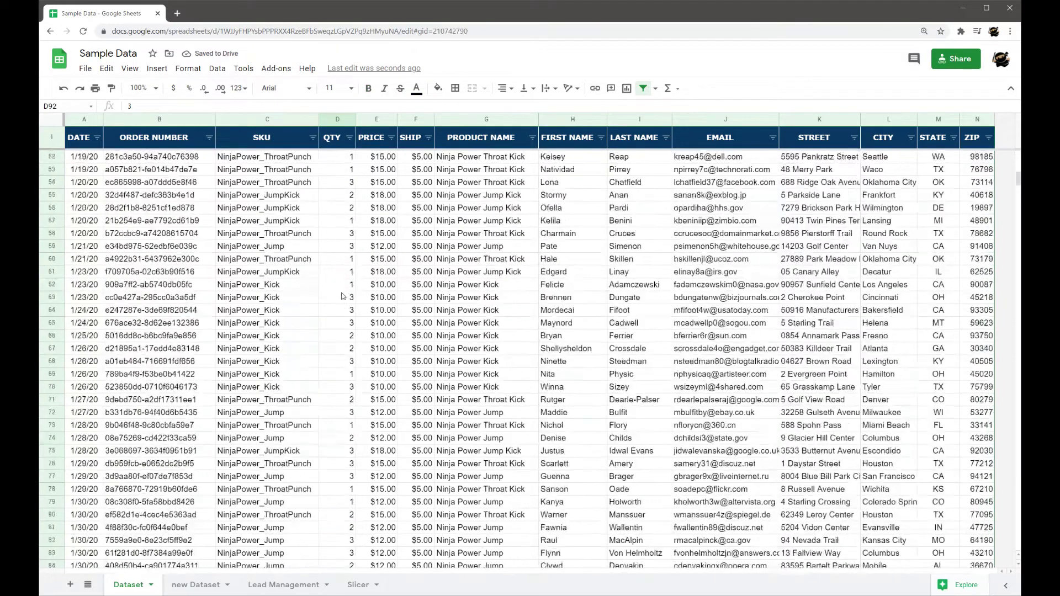
scroll(363, 257, "up", 6)
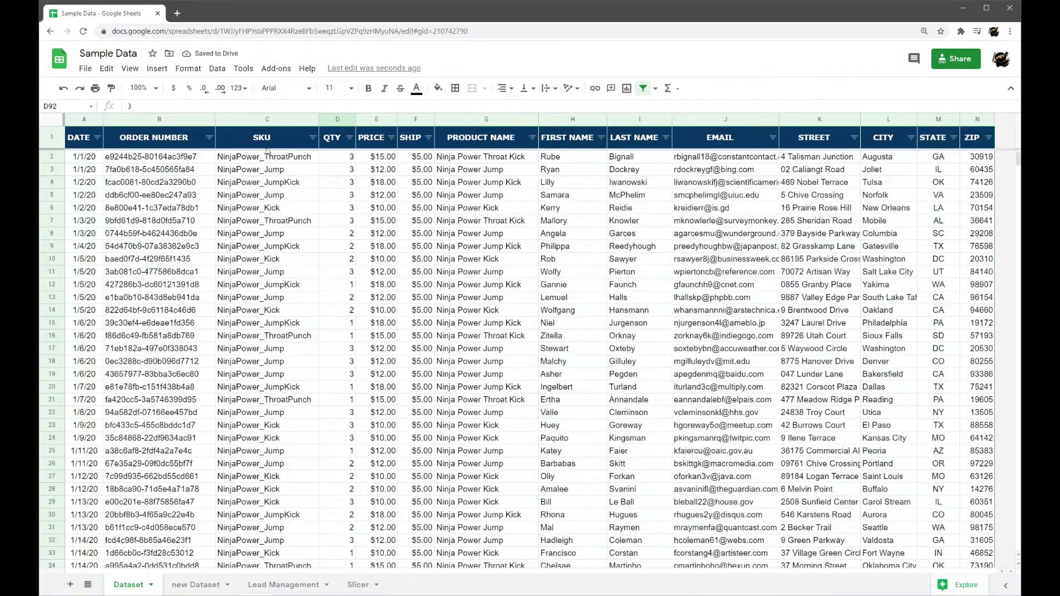
- On the new Dataset sheet, create a filter over its table
left_click(194, 588)
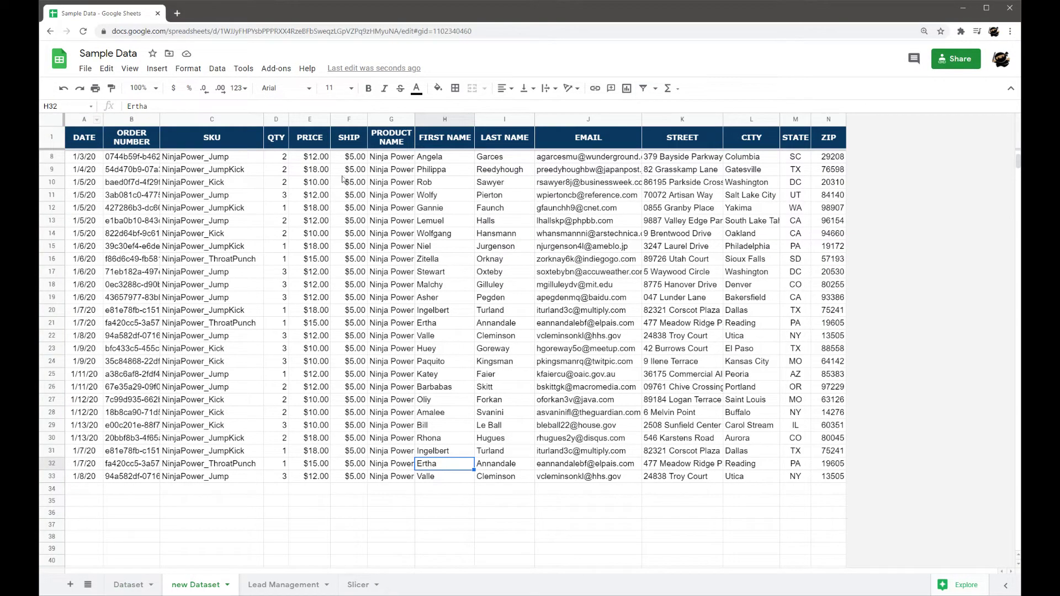
left_click(217, 67)
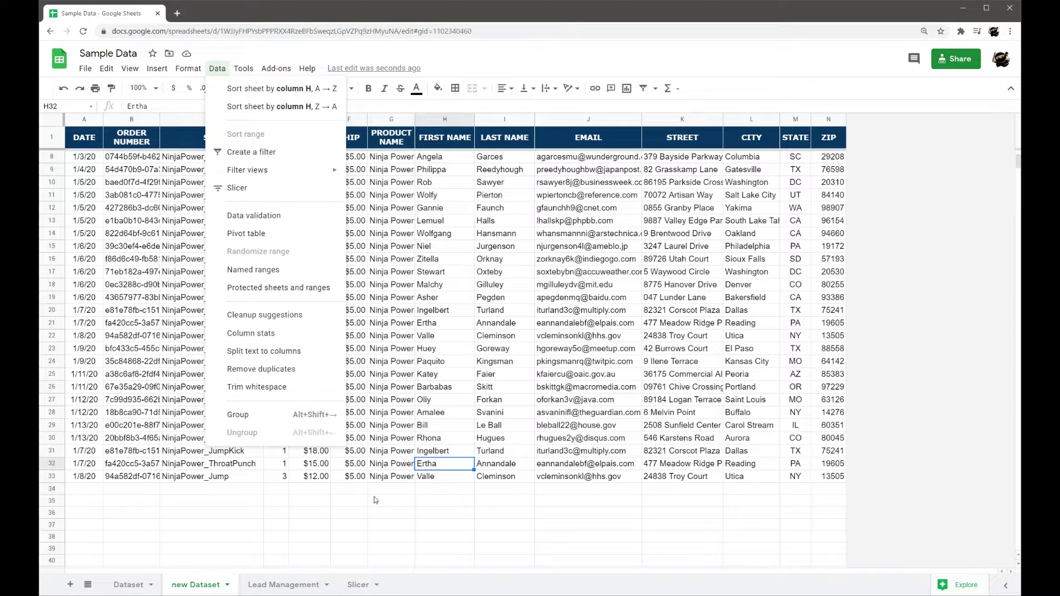
left_click(458, 245)
left_click(218, 68)
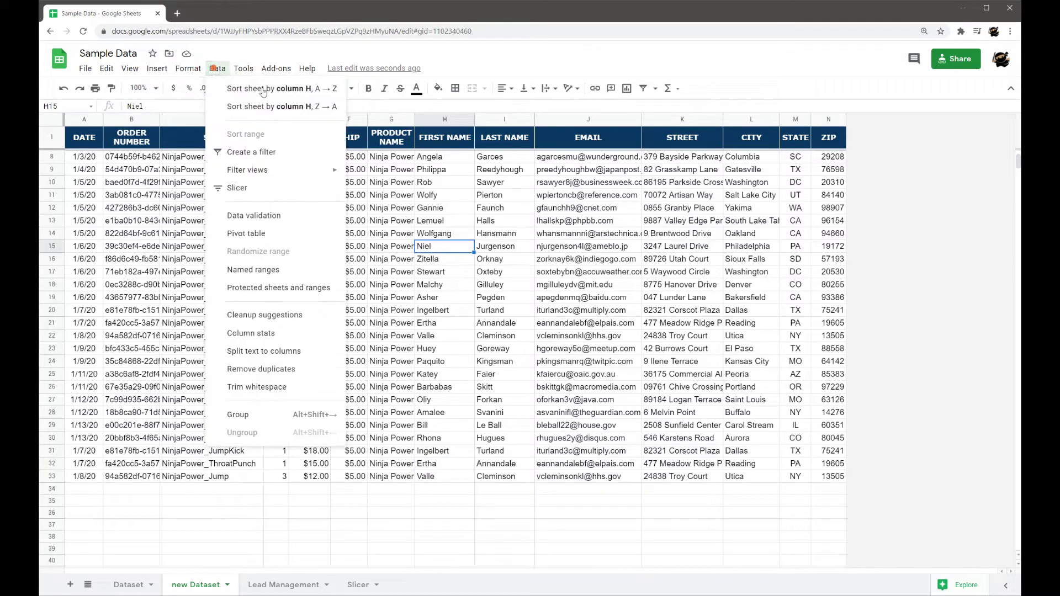
left_click(273, 159)
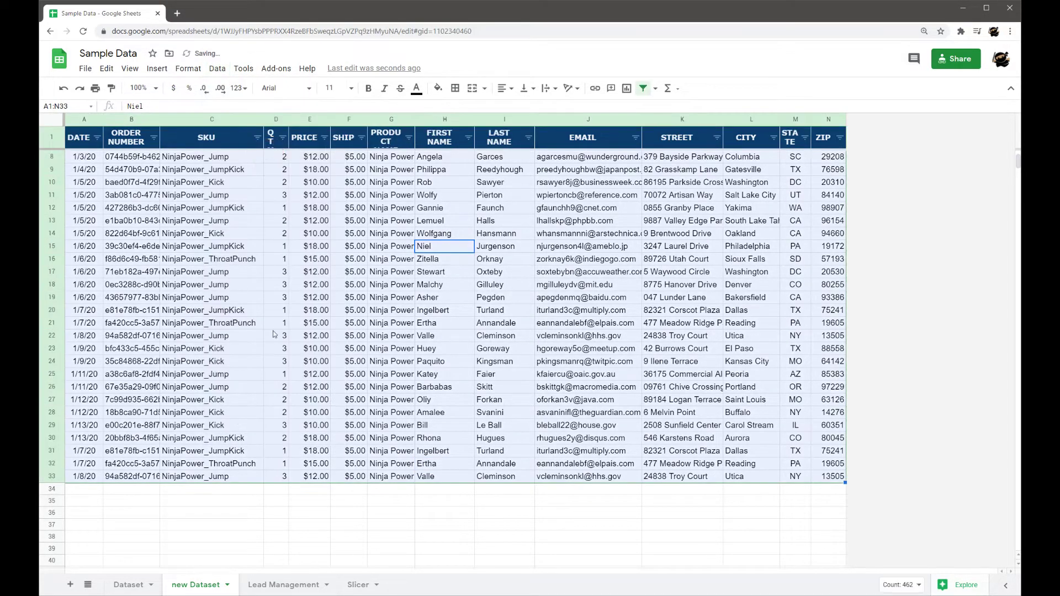
- Deselect the table by clicking an empty cell and return to the Dataset sheet
left_click(52, 478)
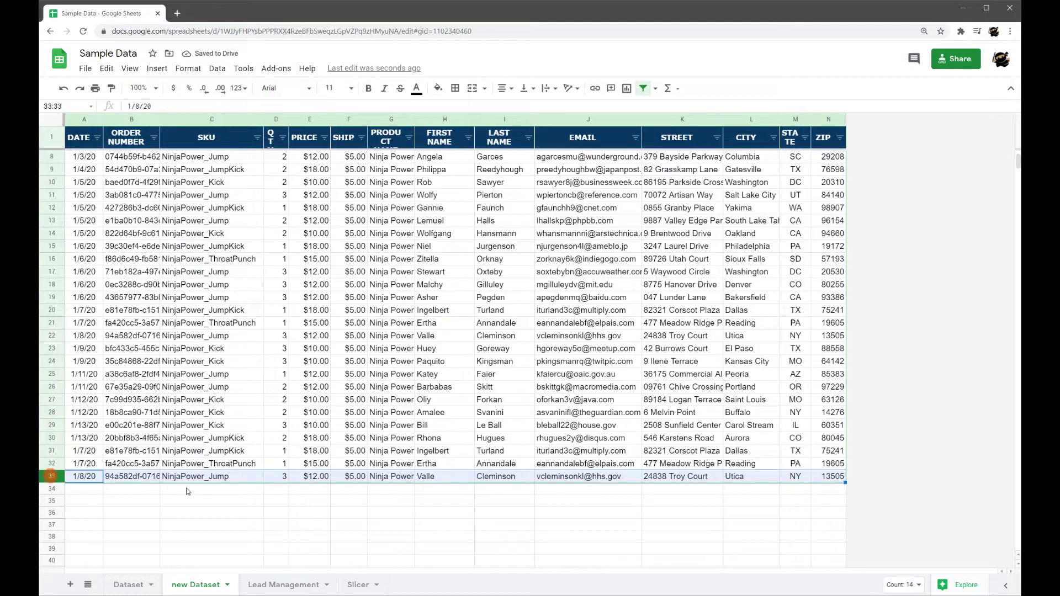
left_click(215, 500)
scroll(150, 330, "down", 5)
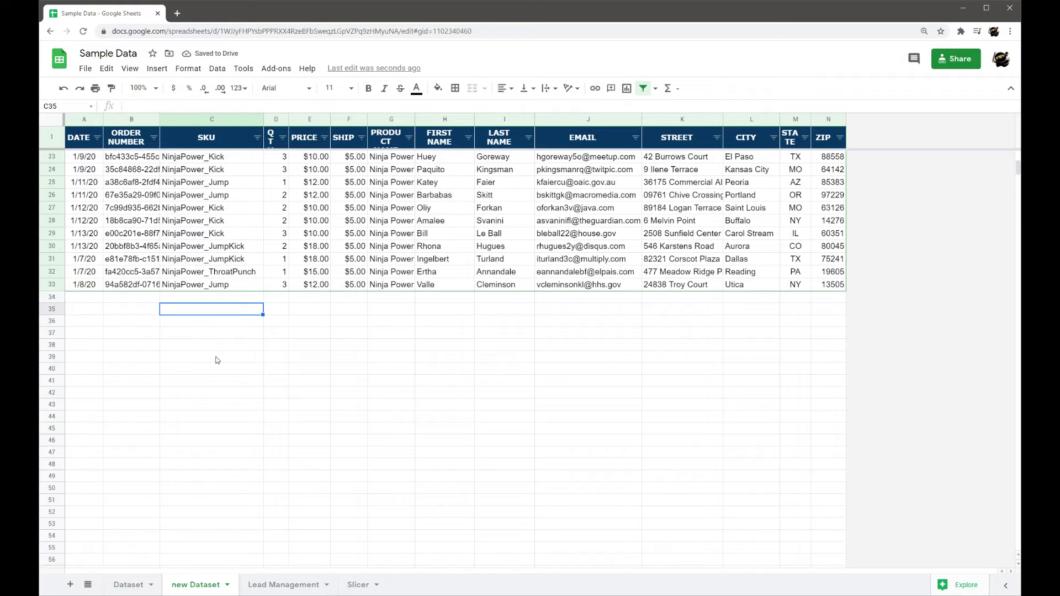
scroll(217, 360, "up", 4)
left_click(120, 585)
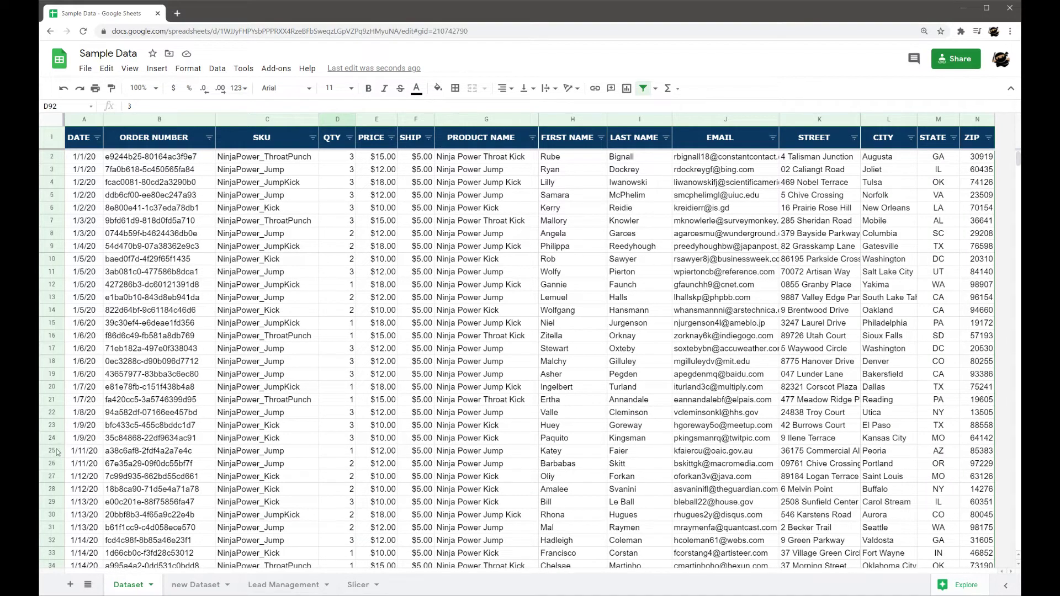
- Copy Dataset rows 25–28 and paste them at A34 on the new Dataset sheet
left_click_drag(57, 452, 52, 489)
key("ctrl+c")
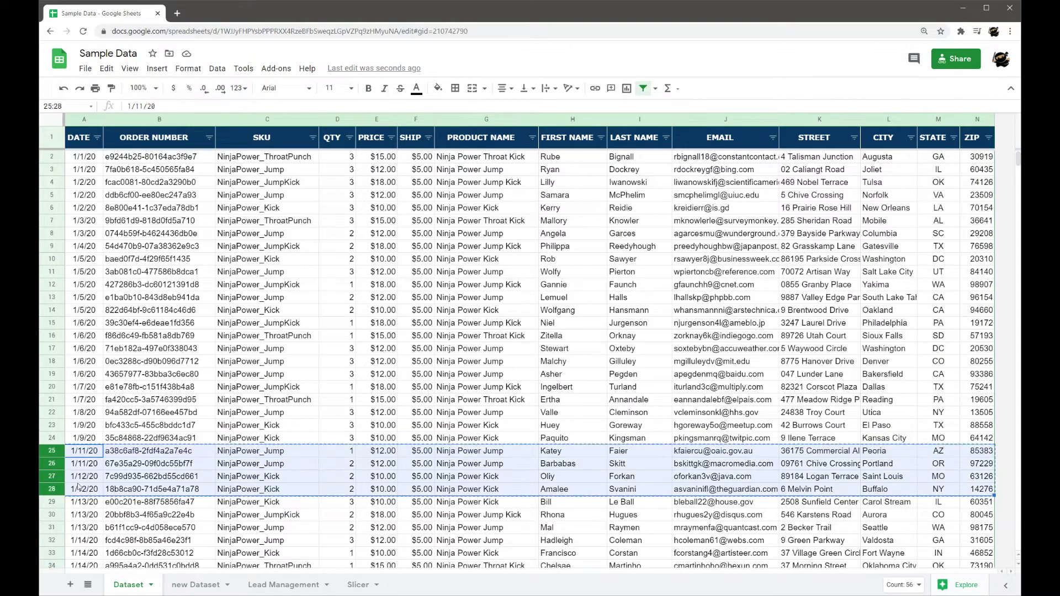
left_click(180, 588)
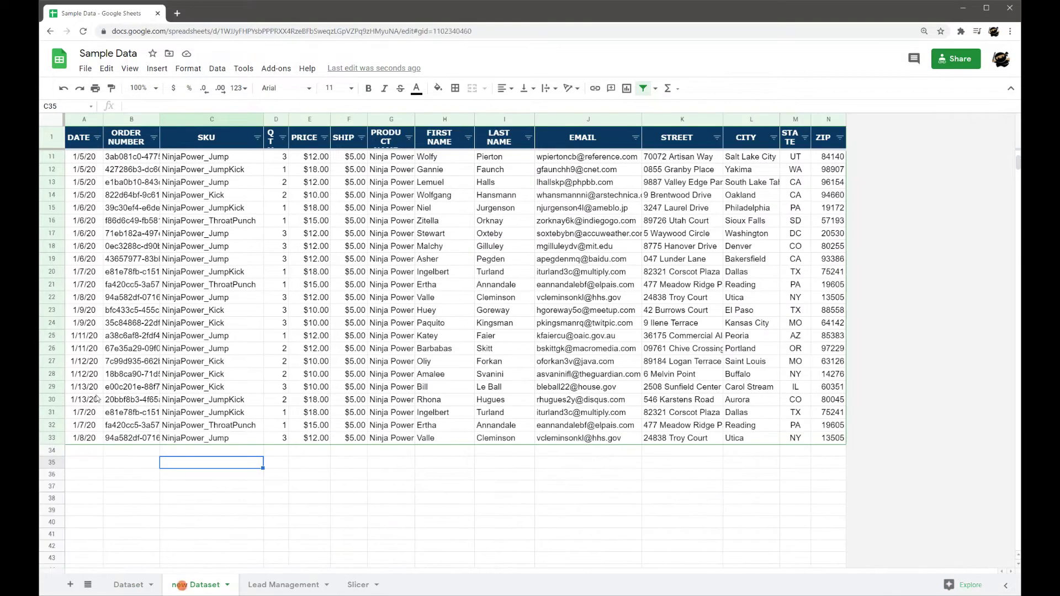
left_click(82, 451)
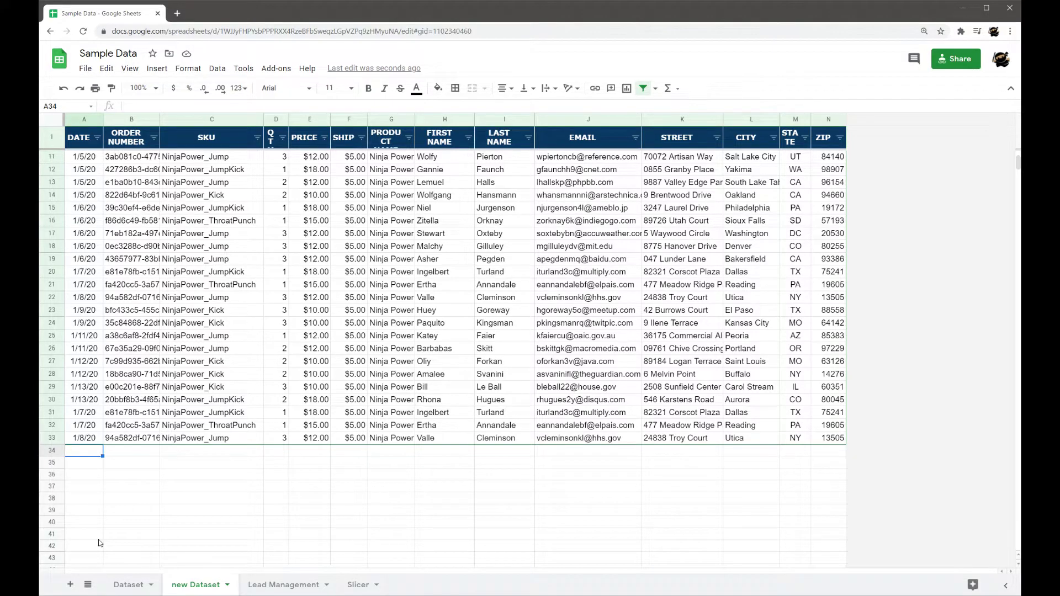
key("ctrl+v")
left_click(204, 514)
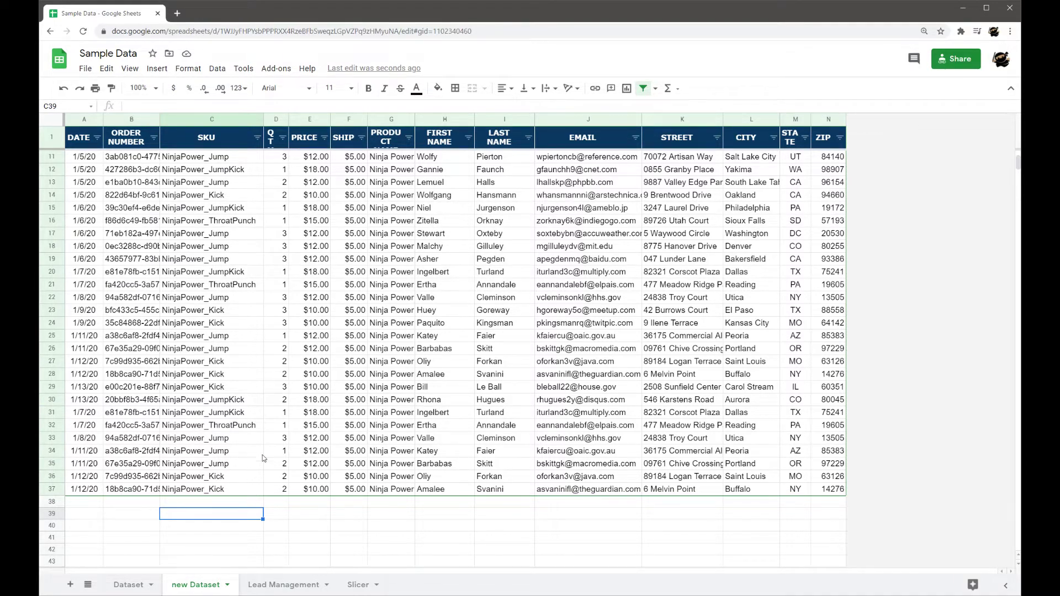
- Paste a second copy of the rows starting at A39
scroll(189, 397, "down", 3)
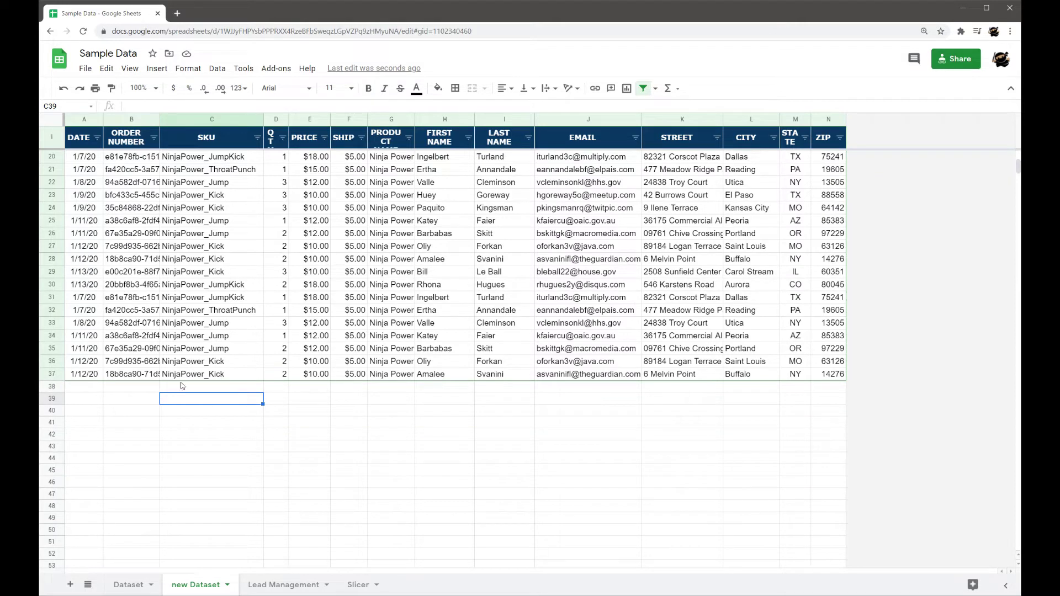
left_click(87, 399)
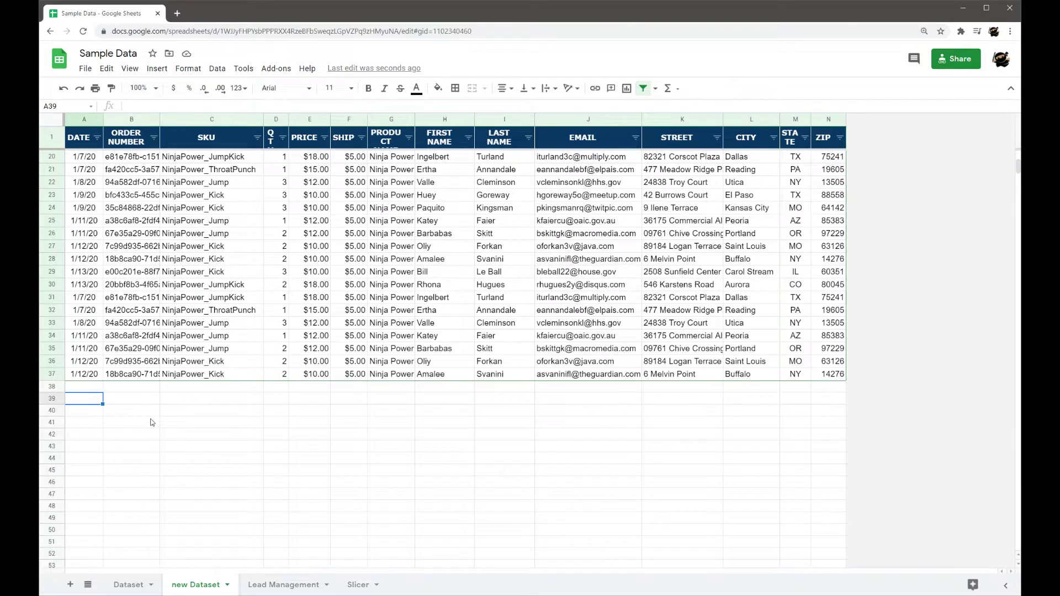
key("ctrl+v")
left_click(187, 474)
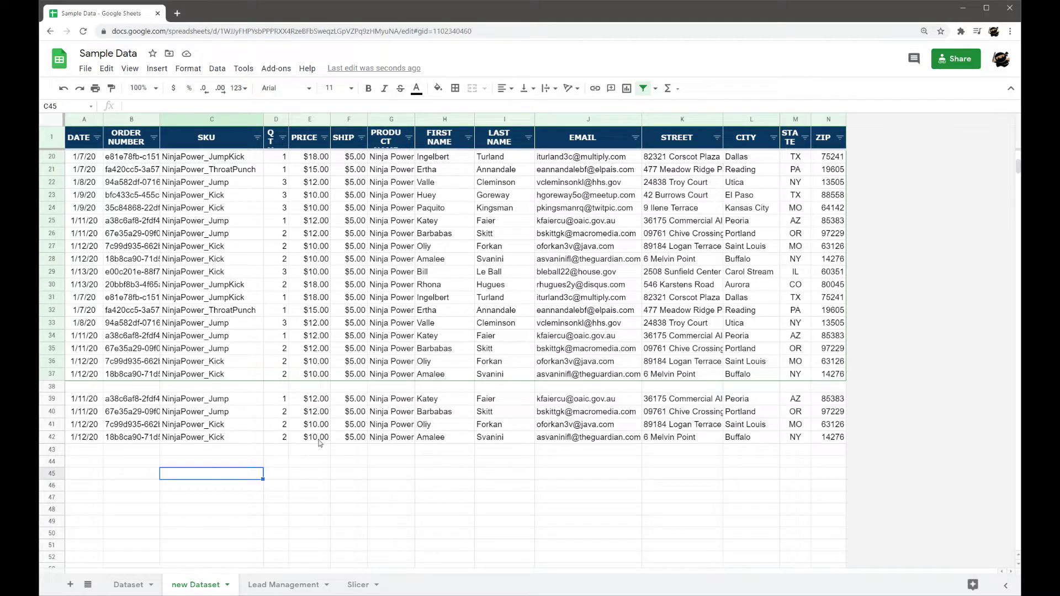
- Enter prices 30, 35, 40 and 45 in cells E39 to E42
left_click(313, 399)
type("30")
key("Return")
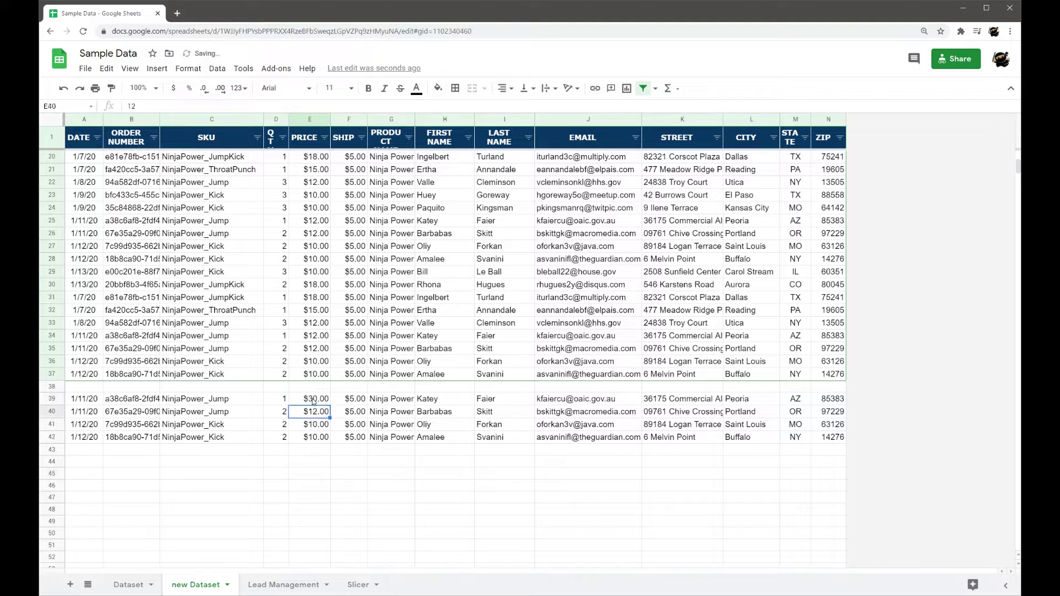
type("35")
key("Return")
type("40")
key("Return")
type("45")
key("Return")
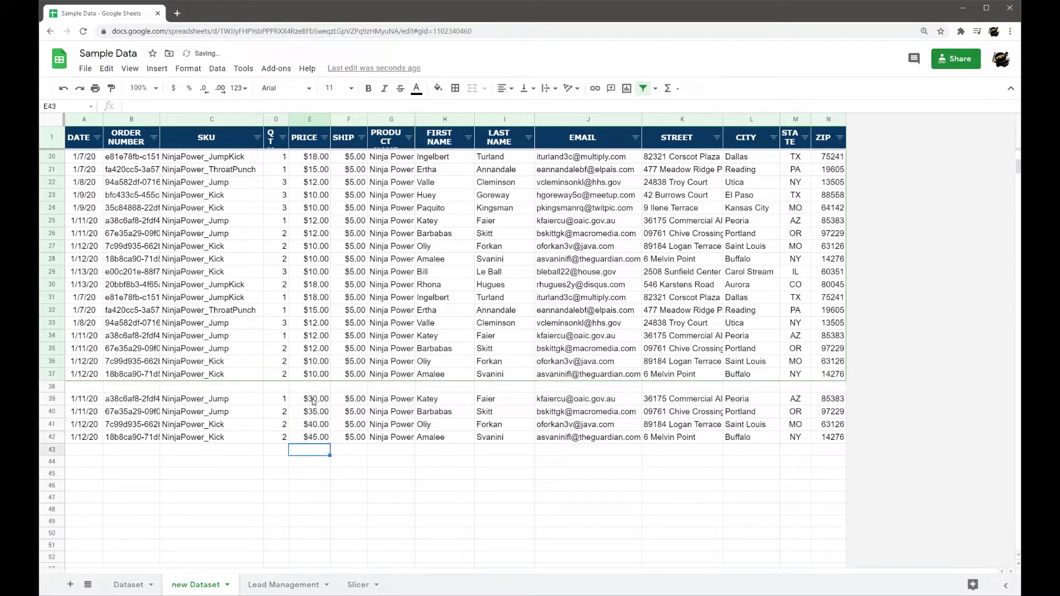
left_click(324, 137)
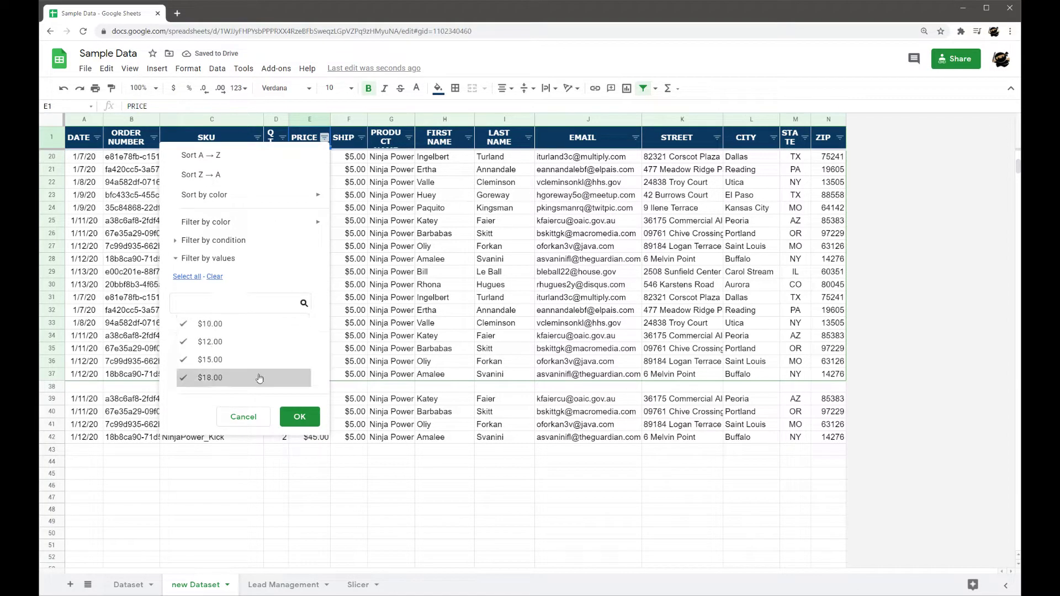
left_click(248, 419)
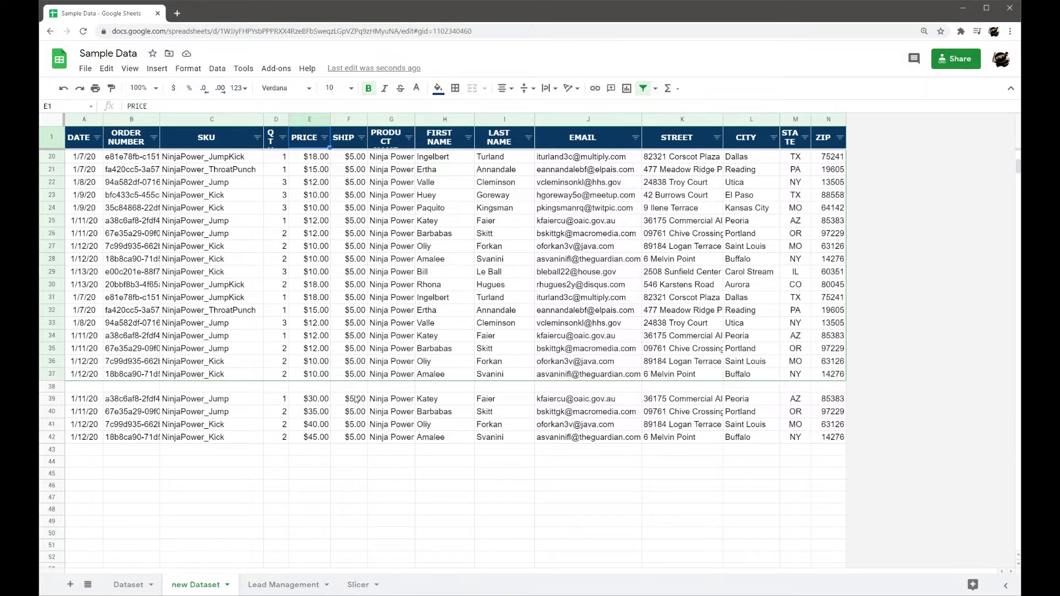
scroll(356, 400, "down", 2)
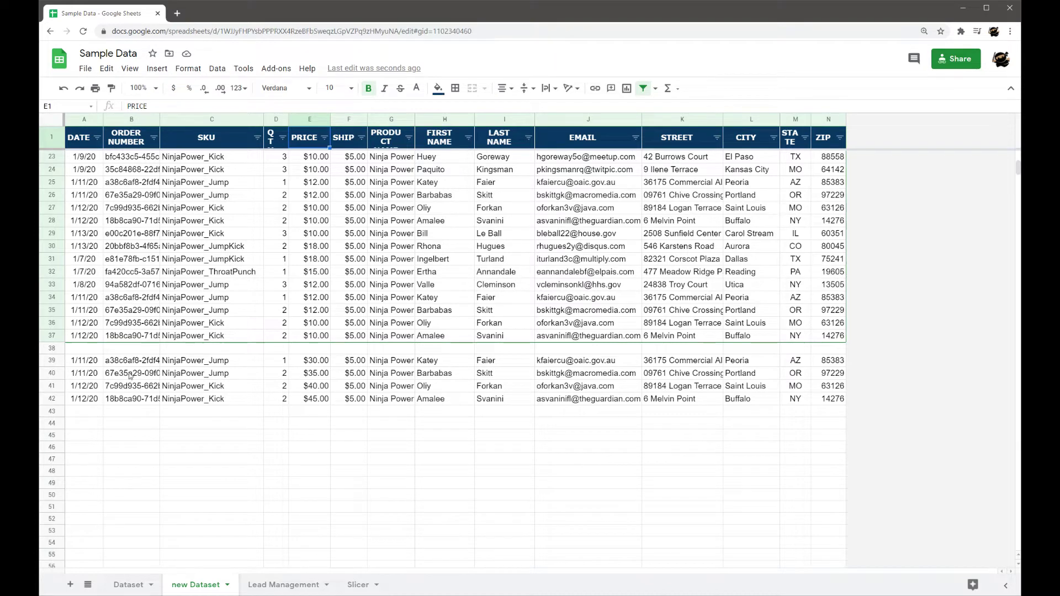
scroll(328, 384, "up", 5)
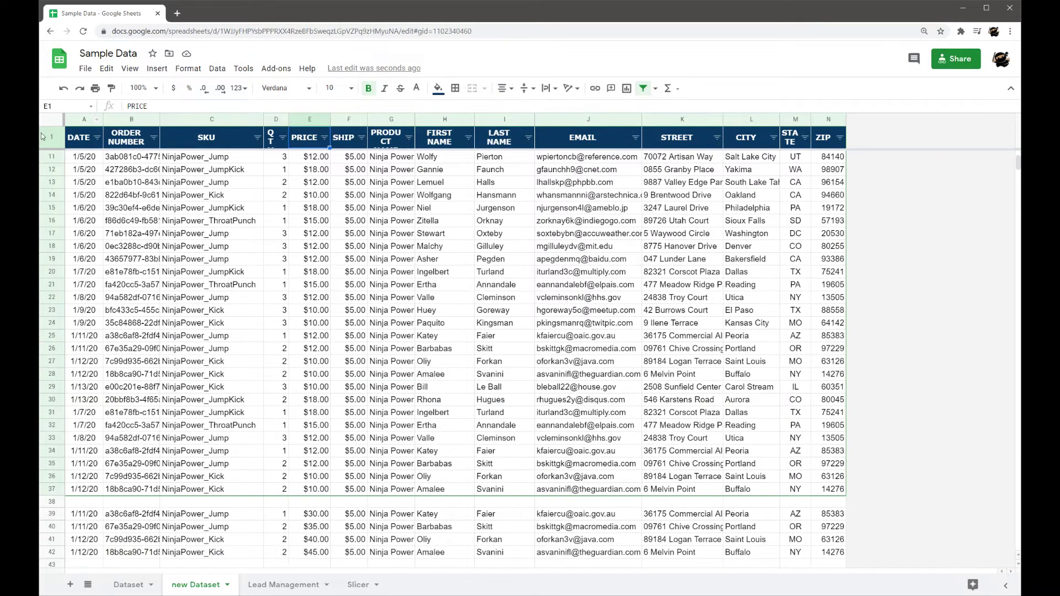
- Turn off the existing filter and select the entire new Dataset sheet
left_click(217, 68)
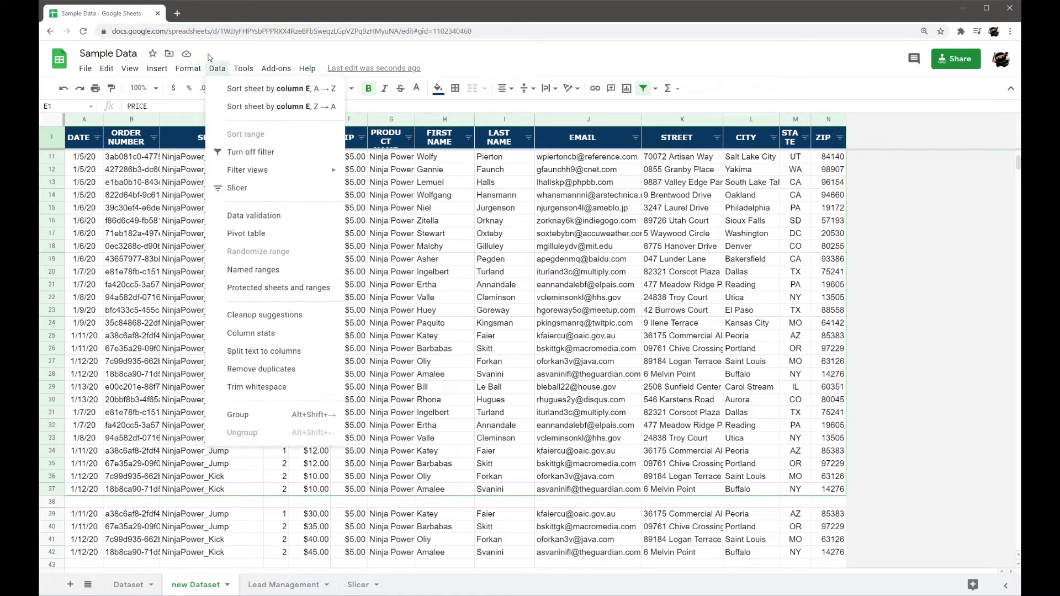
left_click(249, 153)
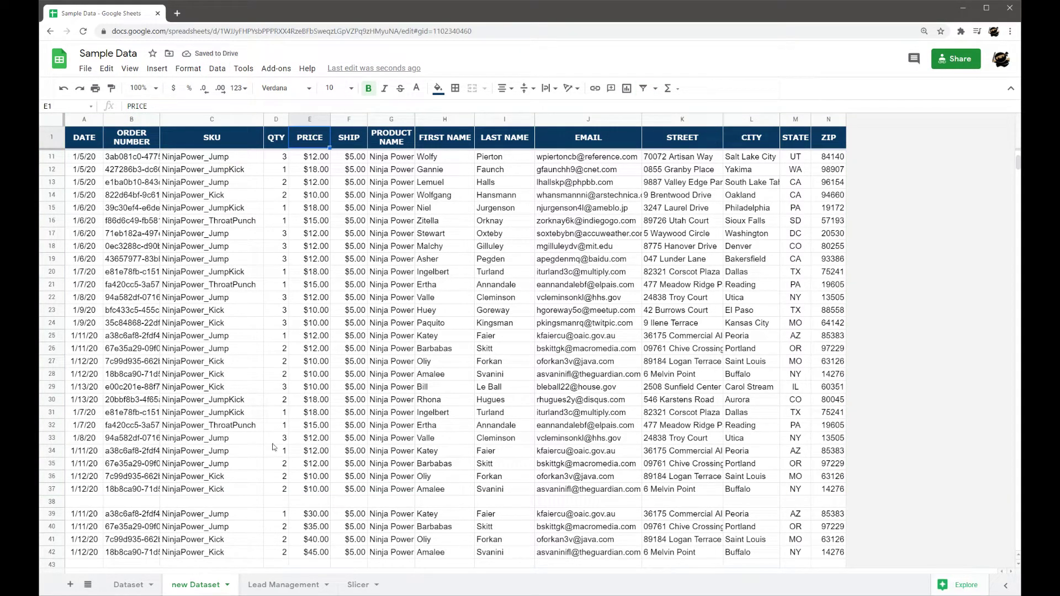
left_click(53, 124)
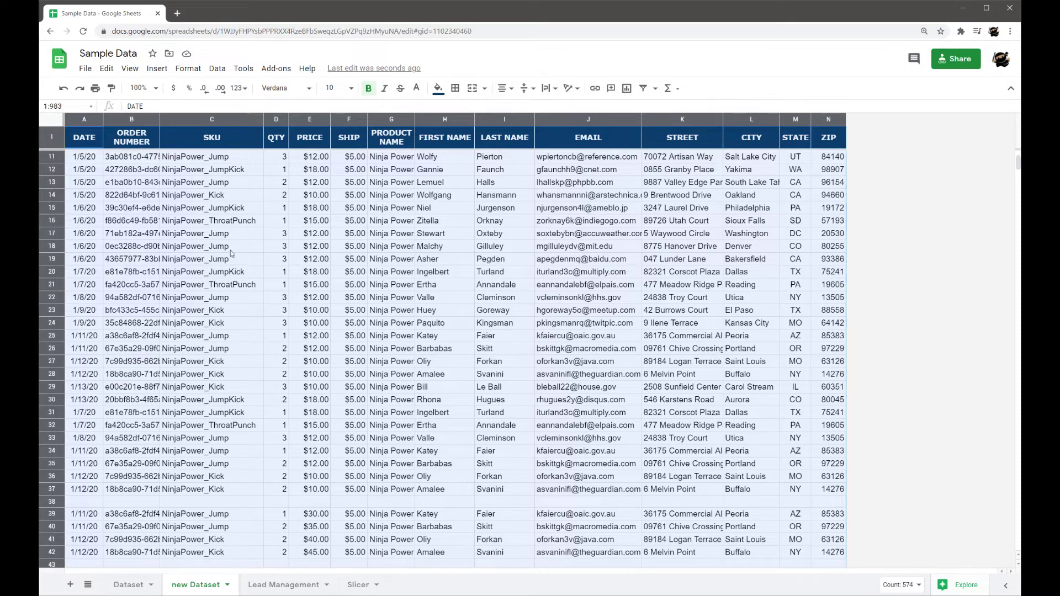
scroll(231, 253, "down", 5)
scroll(144, 287, "up", 7)
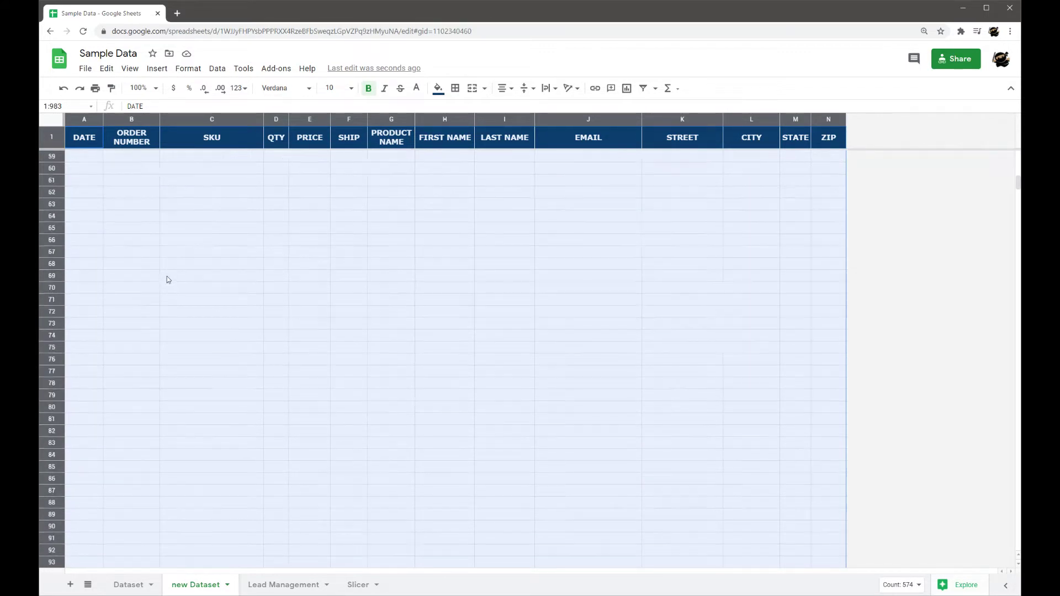
- Create a new filter over the whole sheet, covering the added rows 39–42
left_click(217, 68)
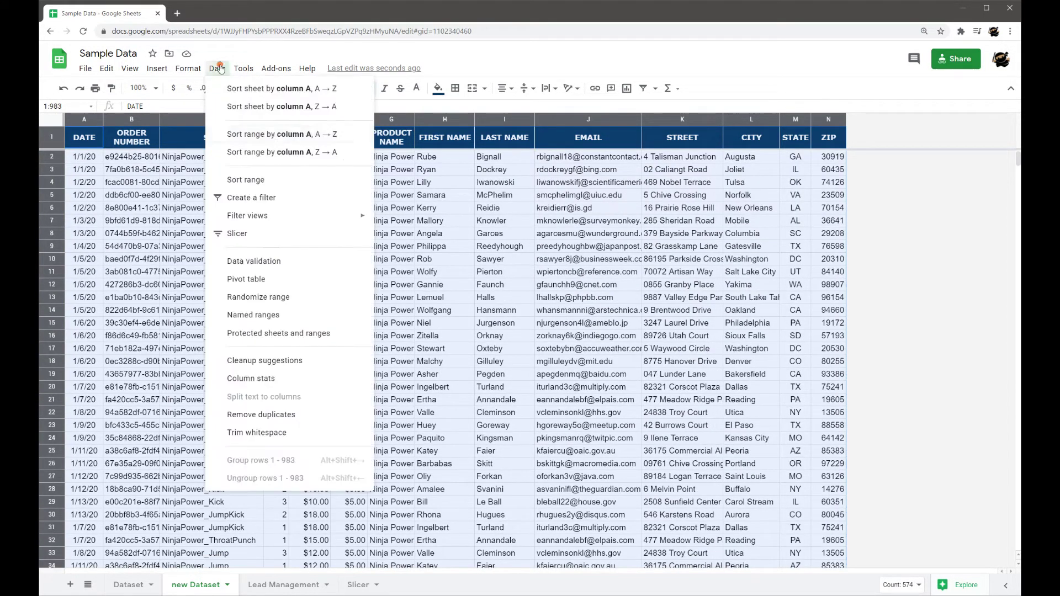
left_click(248, 194)
left_click(252, 284)
scroll(252, 284, "down", 8)
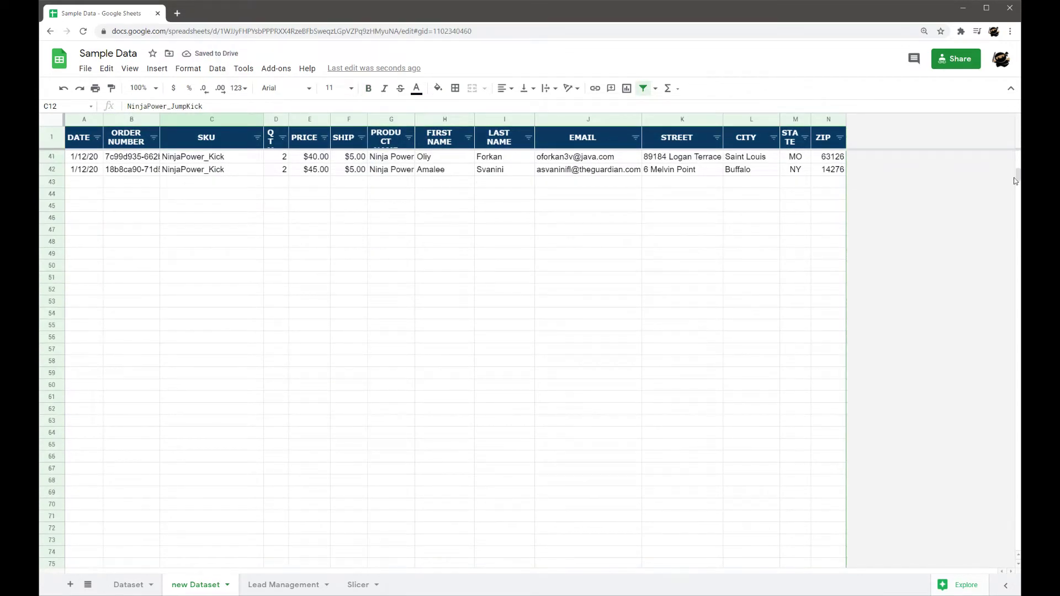
left_click_drag(1015, 176, 1018, 544)
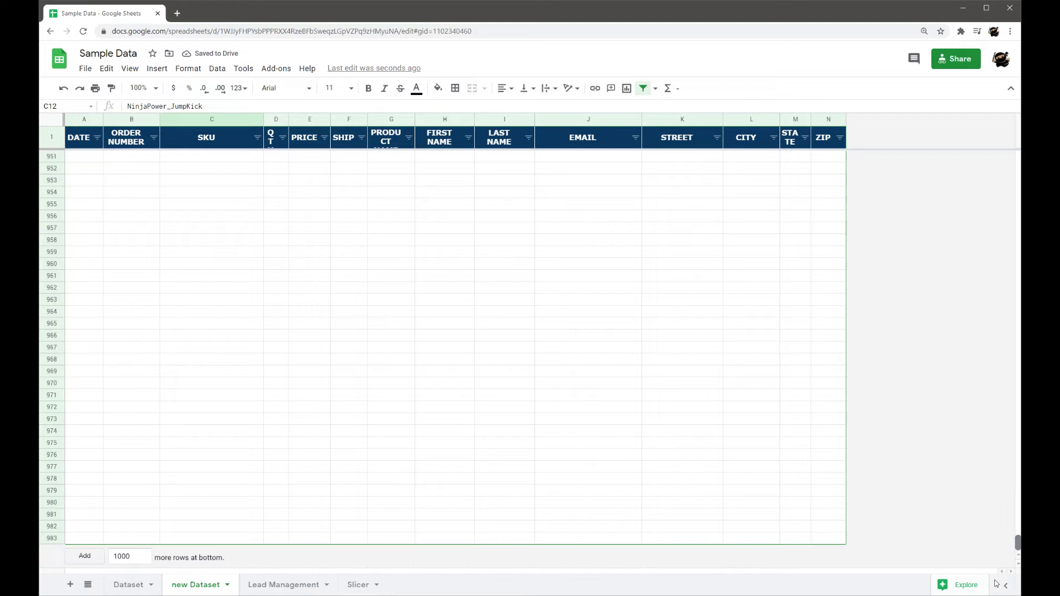
scroll(982, 359, "up", 20)
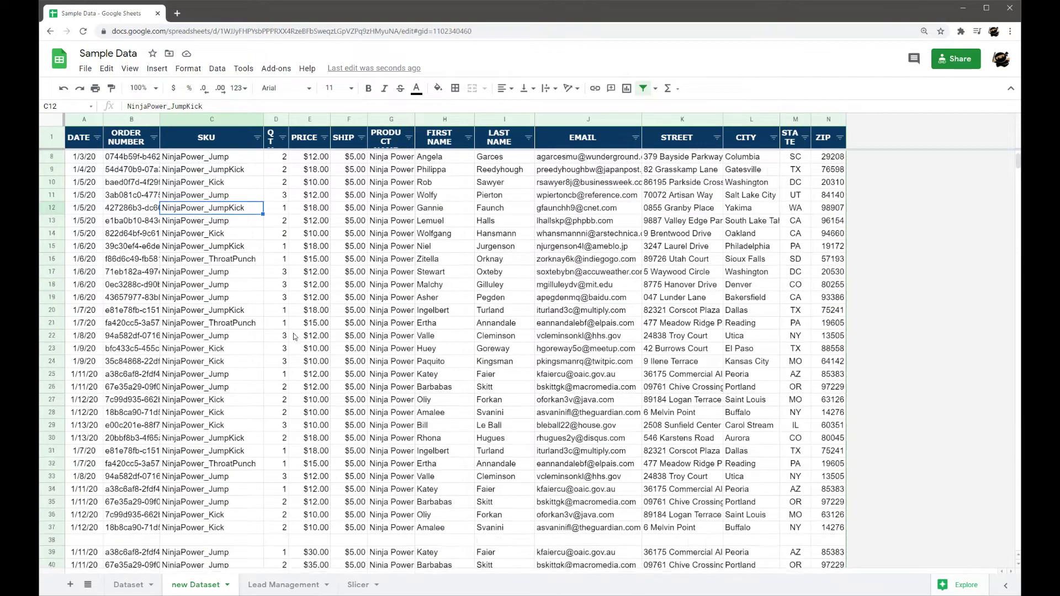
scroll(294, 343, "down", 3)
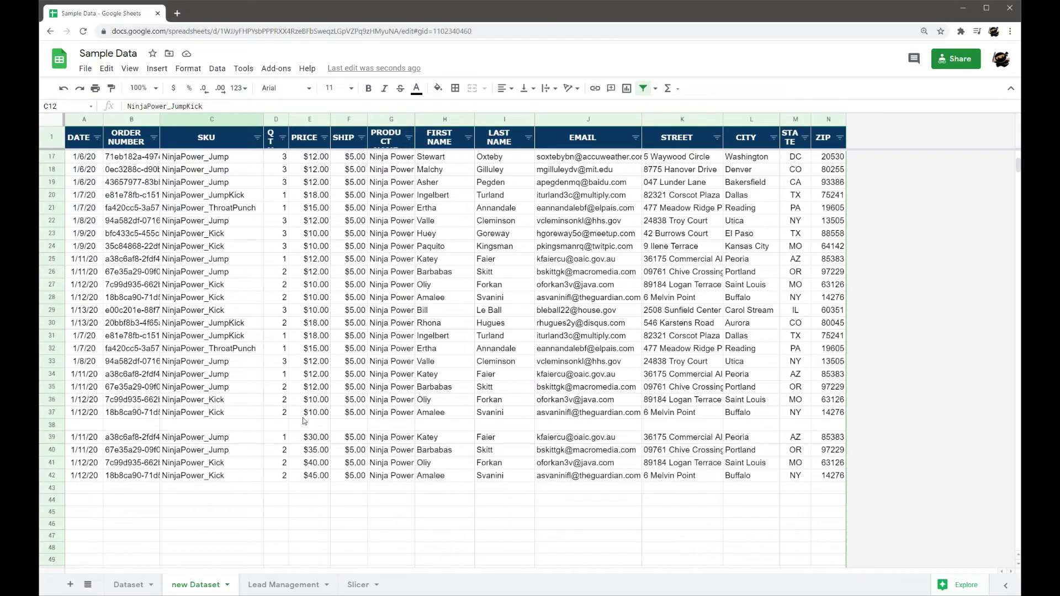
- Filter the PRICE column to exclude (Blanks), hiding empty row 38, then reselect all values
left_click(324, 138)
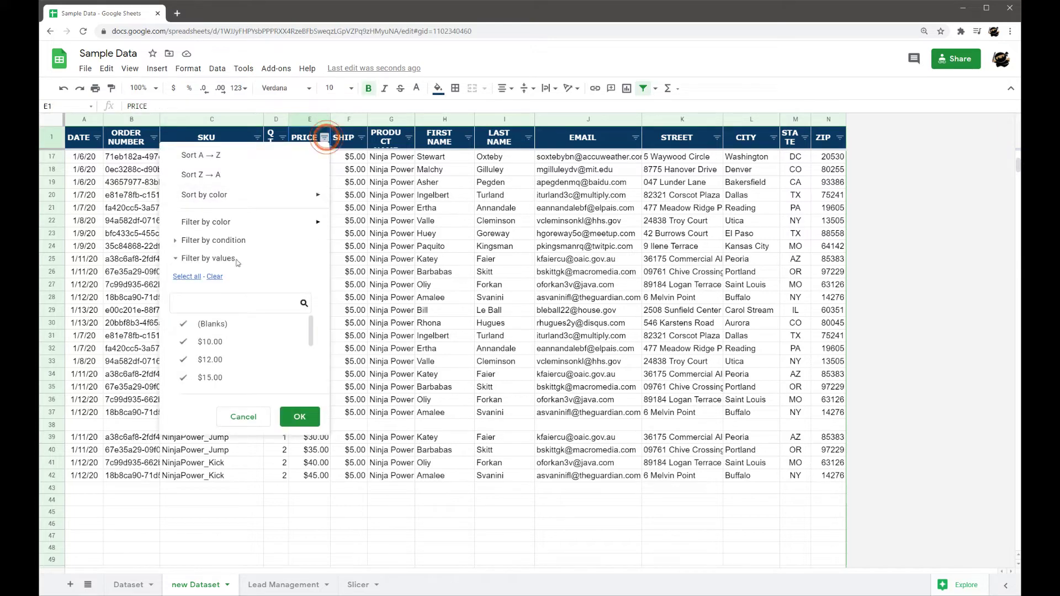
left_click(210, 329)
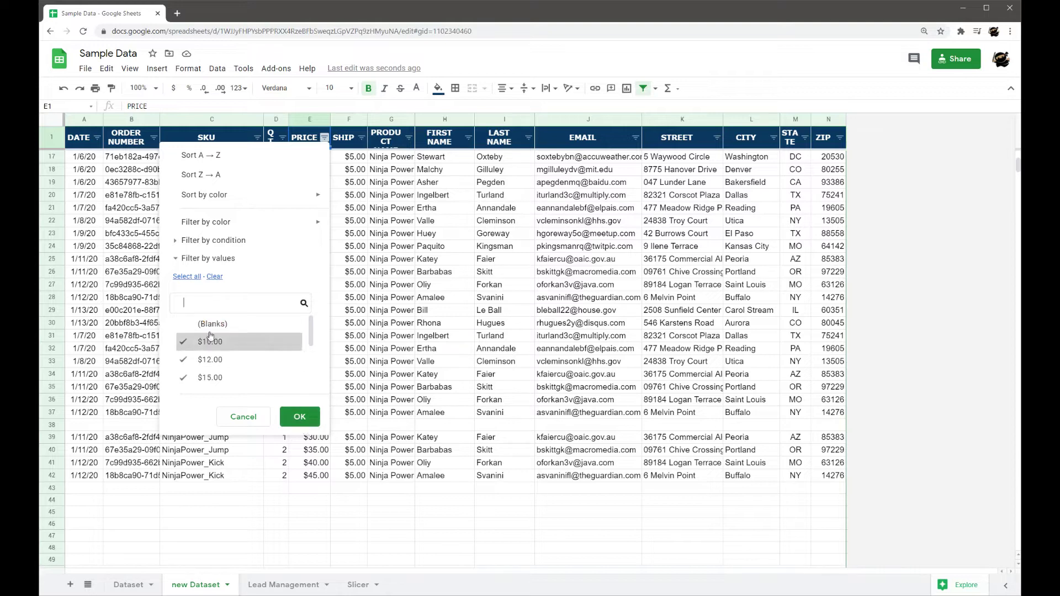
left_click(299, 417)
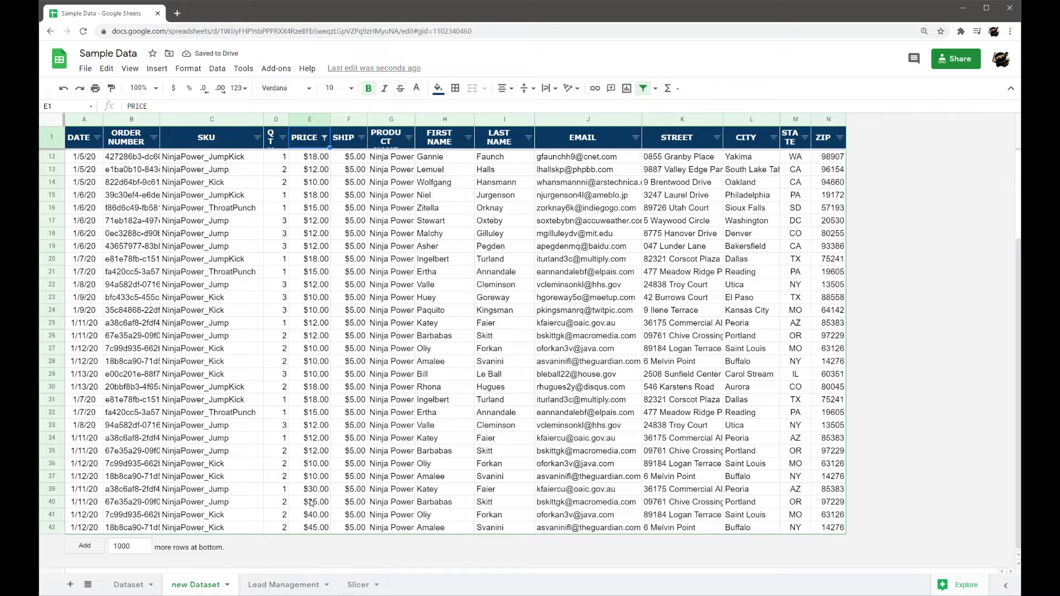
left_click(324, 139)
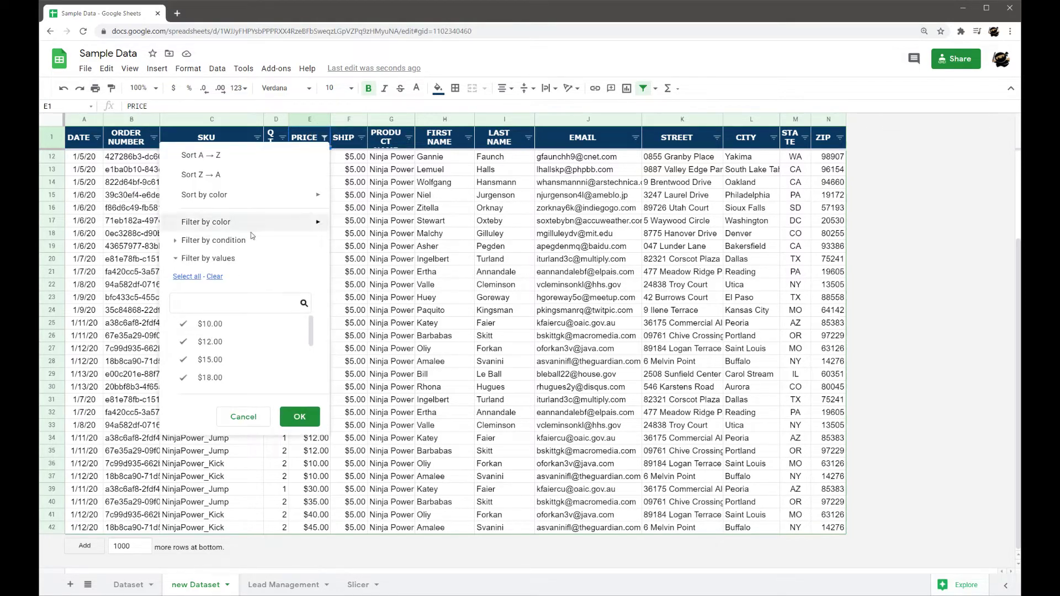
left_click(188, 277)
- Show every PRICE value again so empty row 38 reappears in the new Dataset sheet
left_click(300, 417)
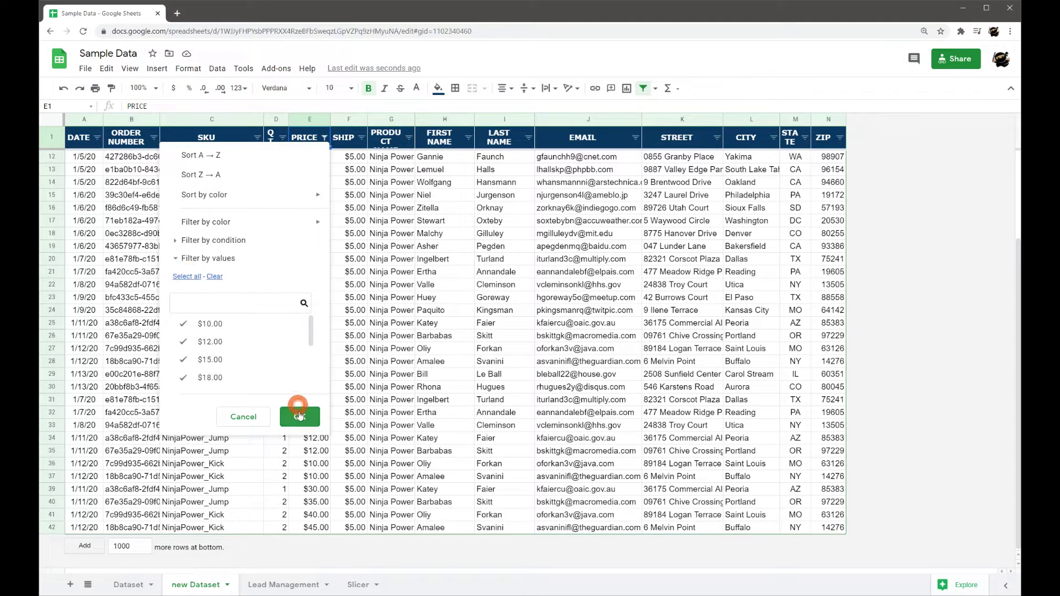
scroll(361, 385, "down", 4)
scroll(315, 402, "up", 4)
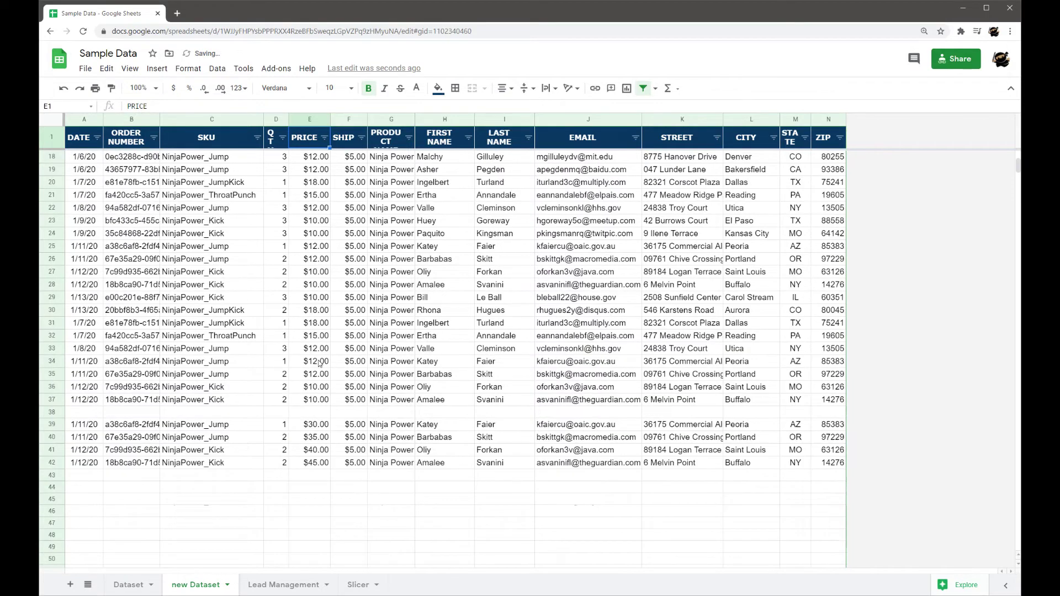
scroll(317, 376, "down", 5)
scroll(320, 338, "up", 2)
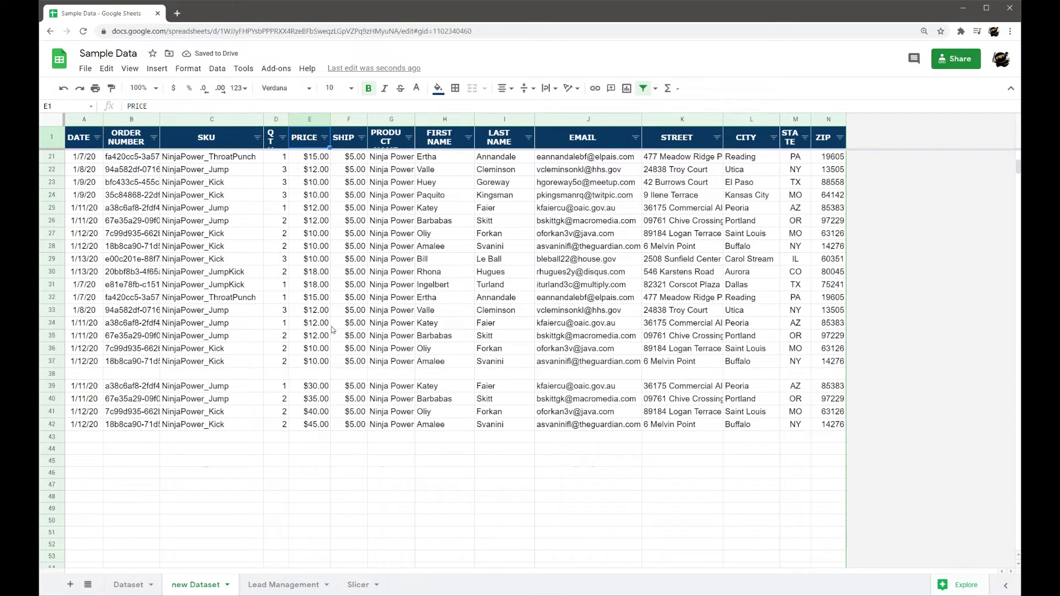
left_click(324, 138)
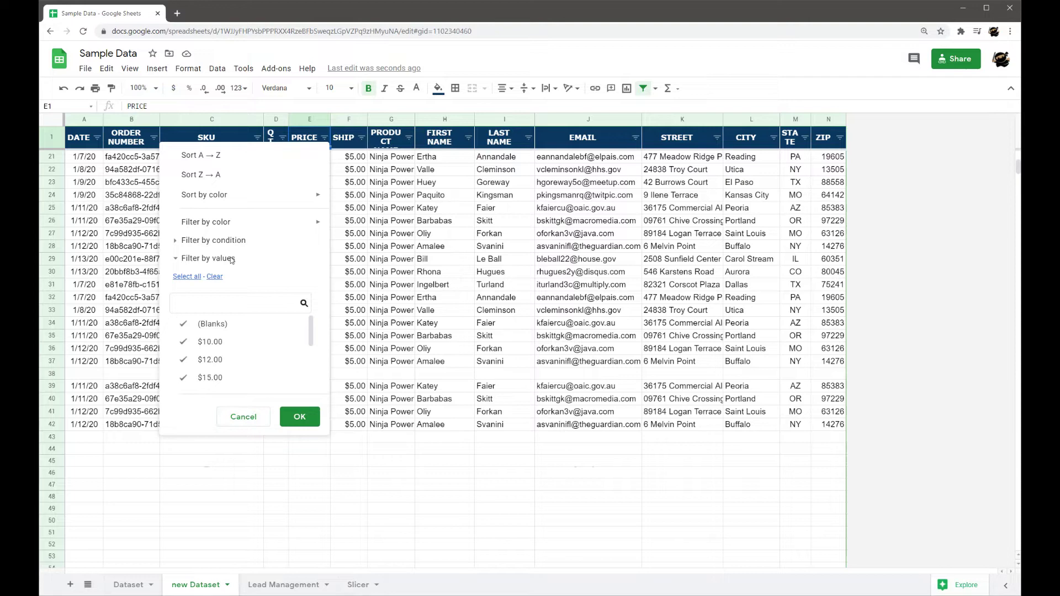
left_click(252, 419)
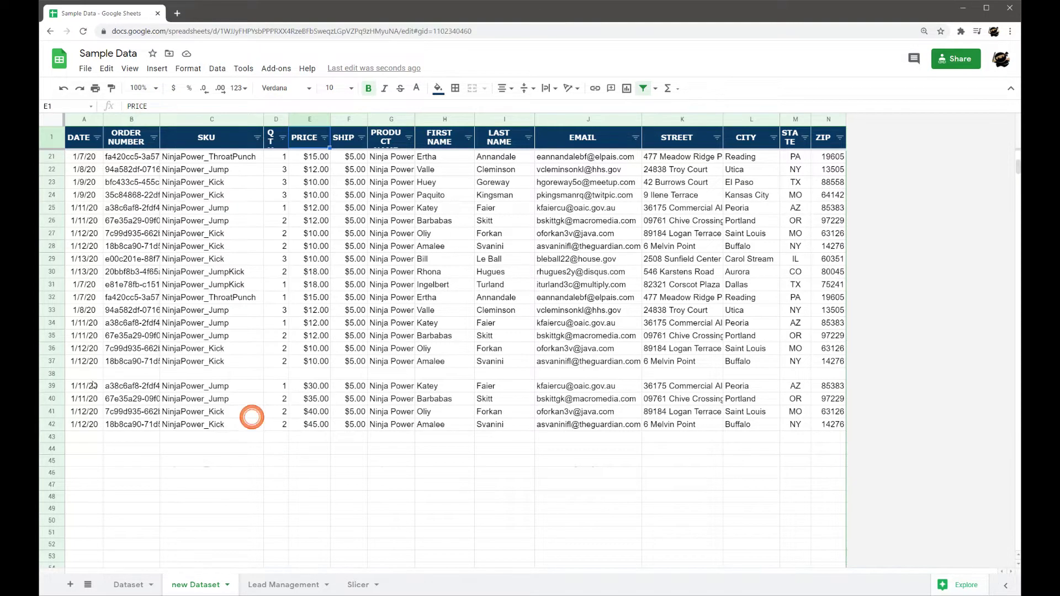
left_click(52, 375)
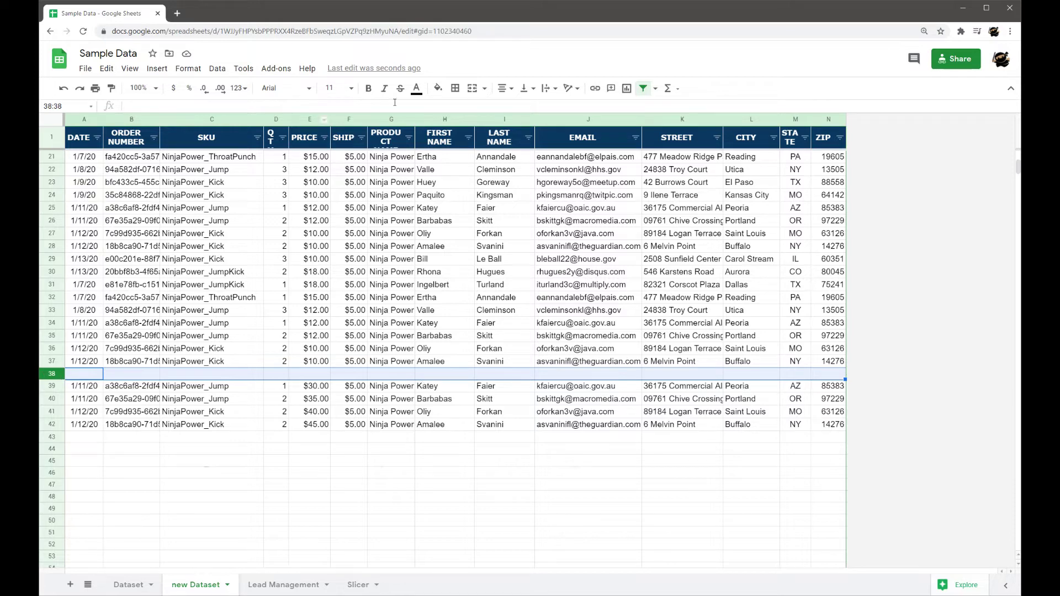
- Widen column D so the QTY header fits on one line
left_click_drag(289, 119, 301, 119)
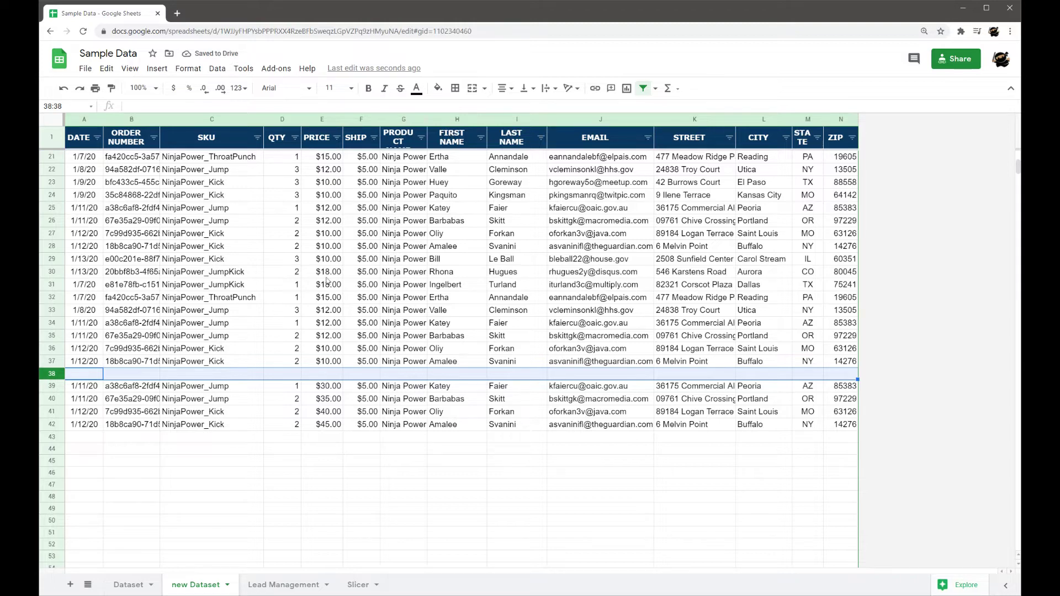
left_click(312, 300)
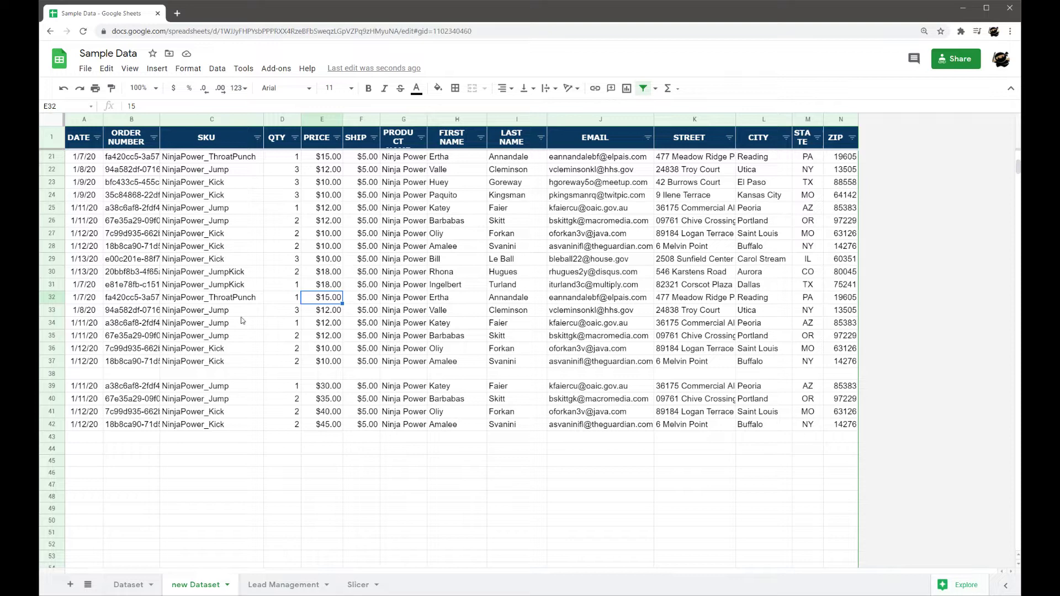
scroll(206, 399, "down", 1)
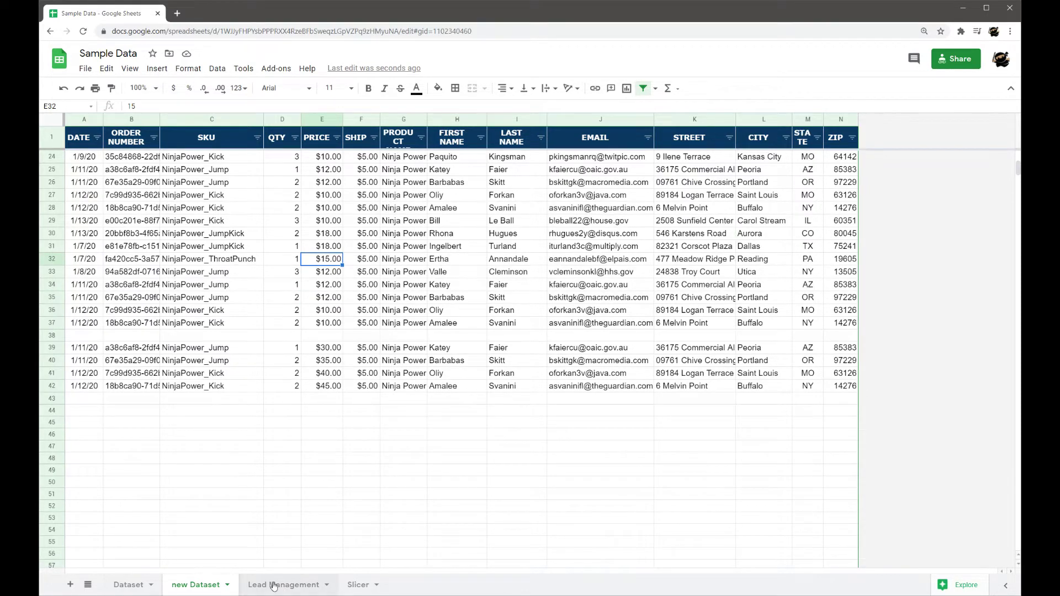
- On the Lead Management sheet, select the whole sheet and create a filter over the lead table
left_click(274, 587)
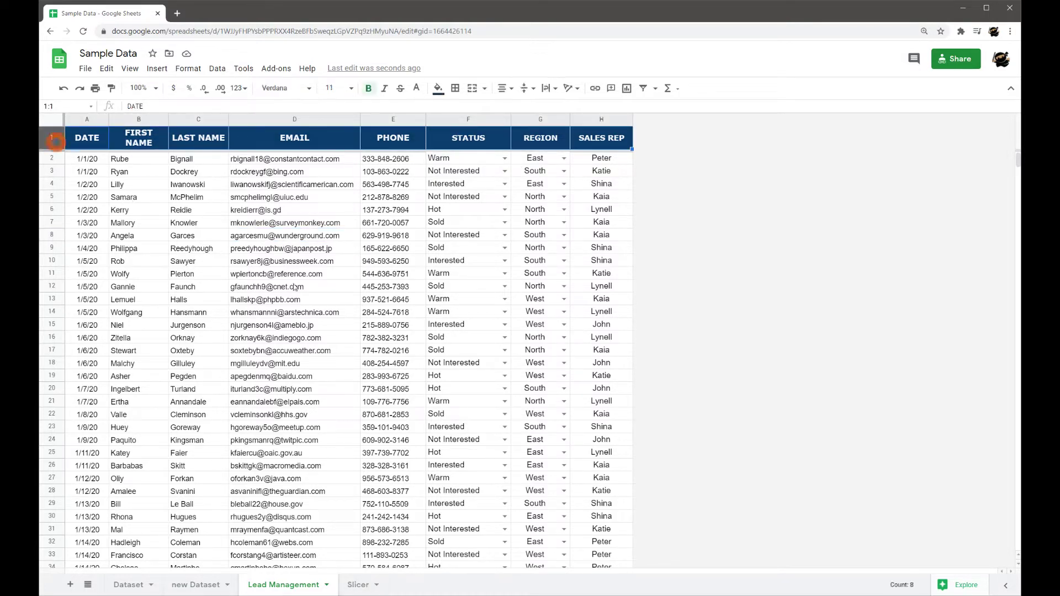
left_click_drag(265, 247, 285, 264)
left_click(51, 119)
left_click(217, 68)
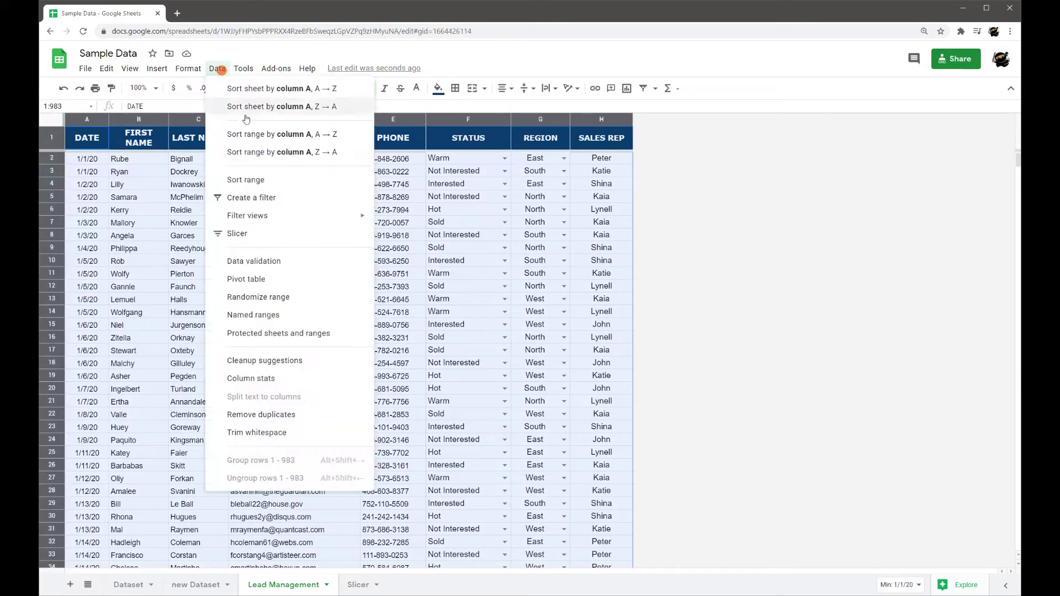
left_click(252, 198)
left_click(331, 283)
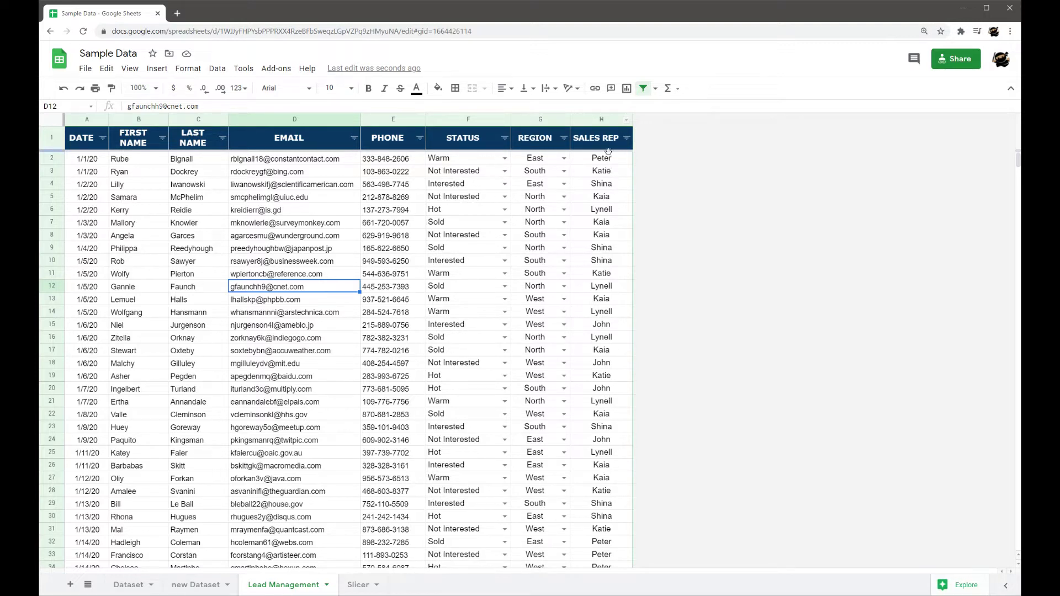
- Filter the SALES REP column to show only Peter's leads
left_click(627, 139)
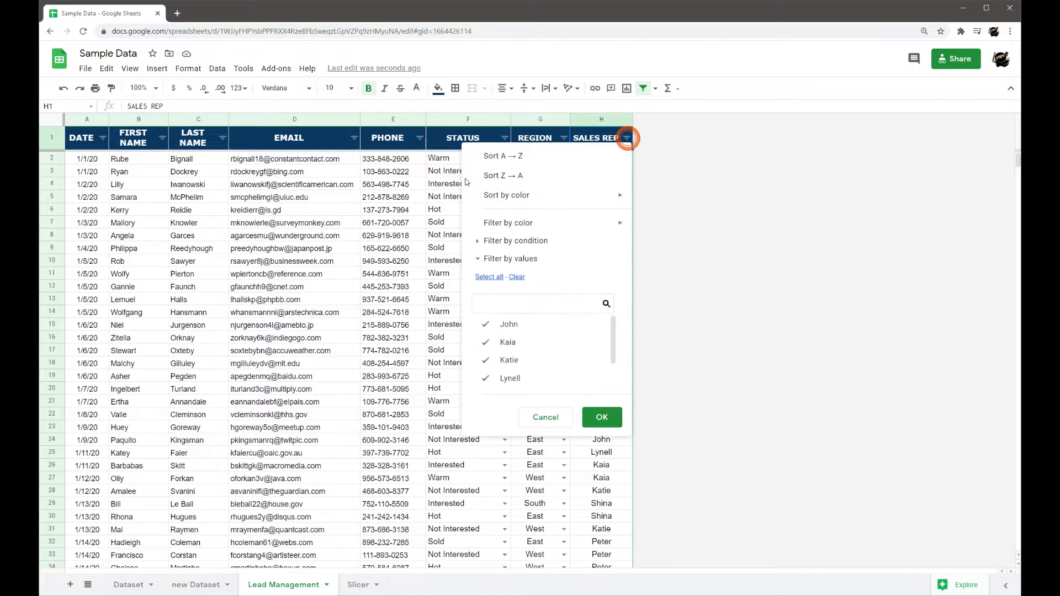
left_click(518, 278)
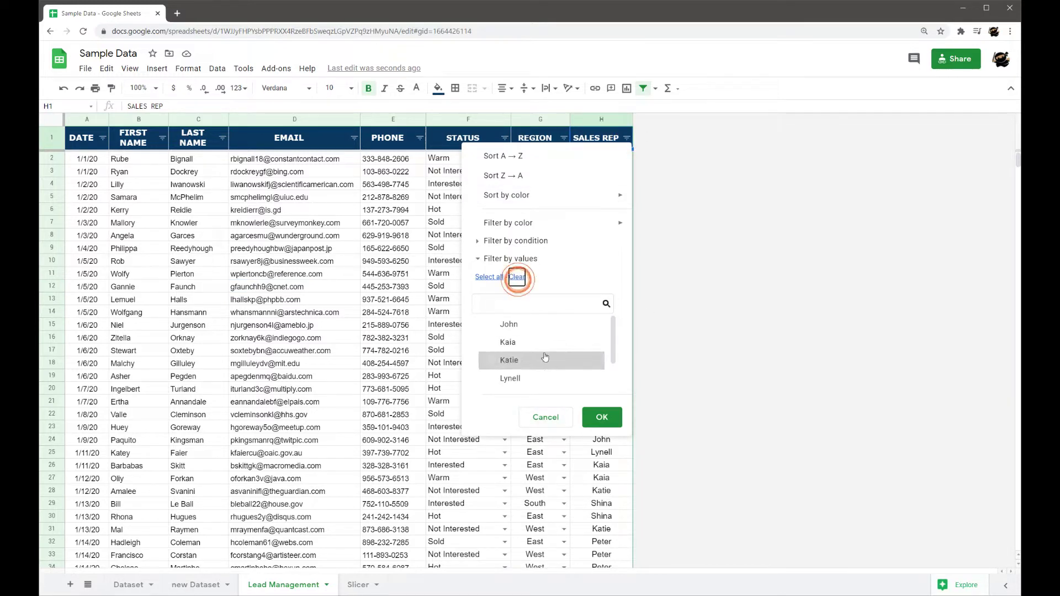
scroll(510, 356, "down", 2)
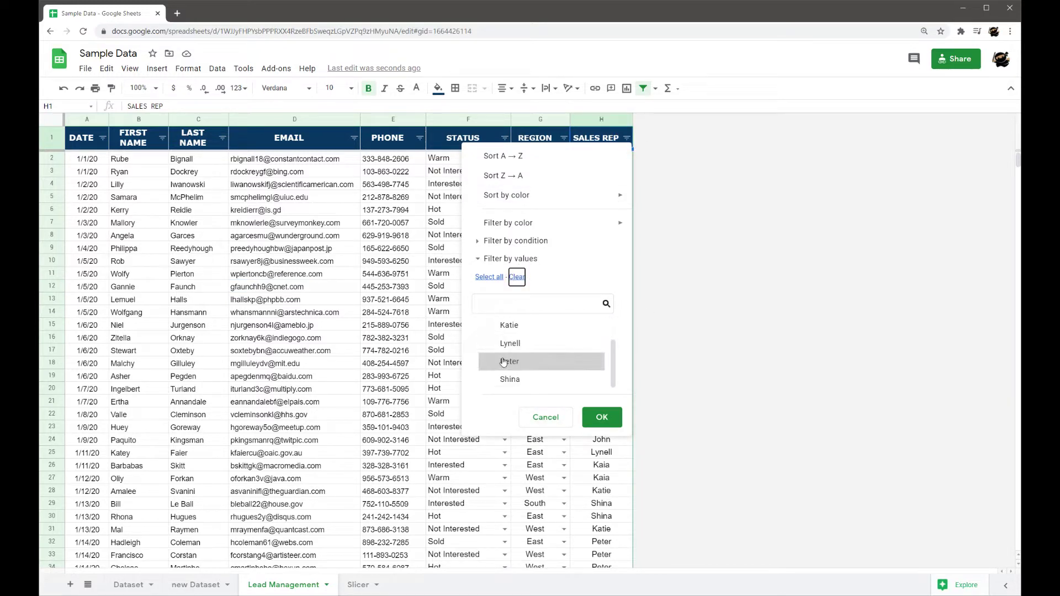
left_click(509, 360)
left_click(618, 419)
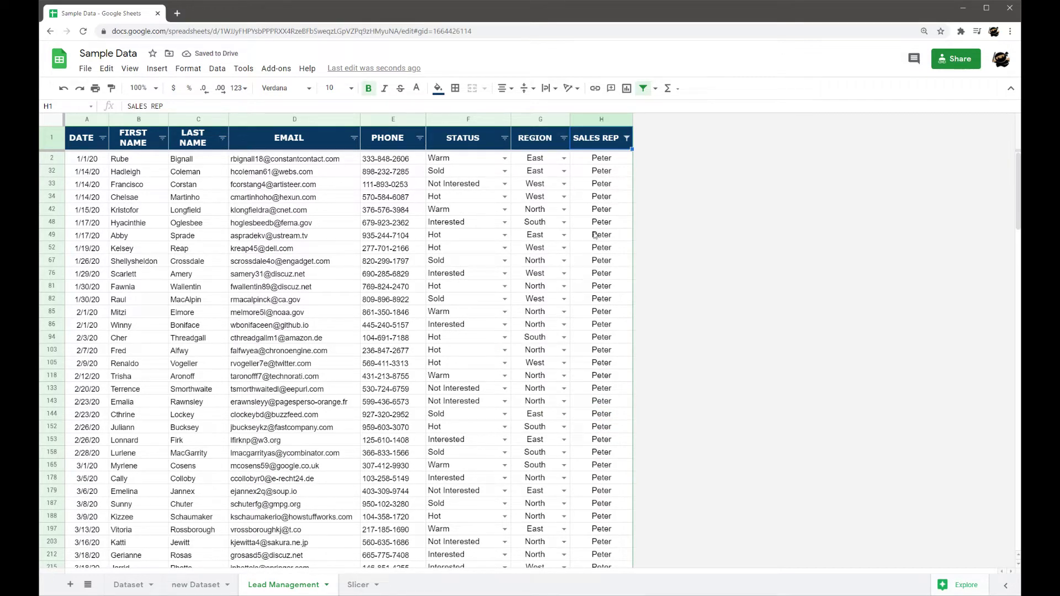
- Change the SALES REP filter to show only John's leads
left_click(627, 138)
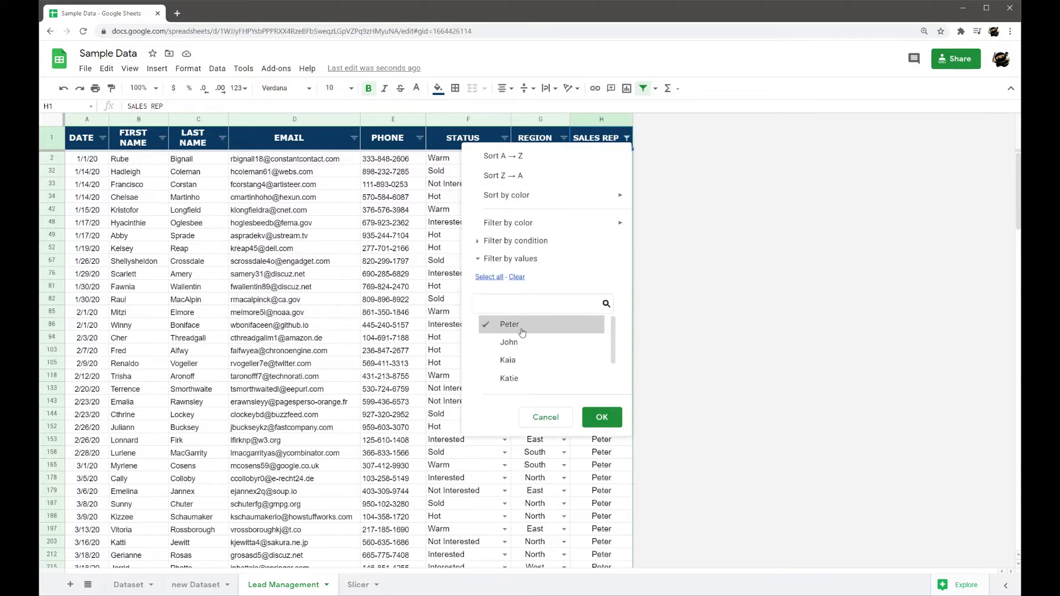
left_click(509, 344)
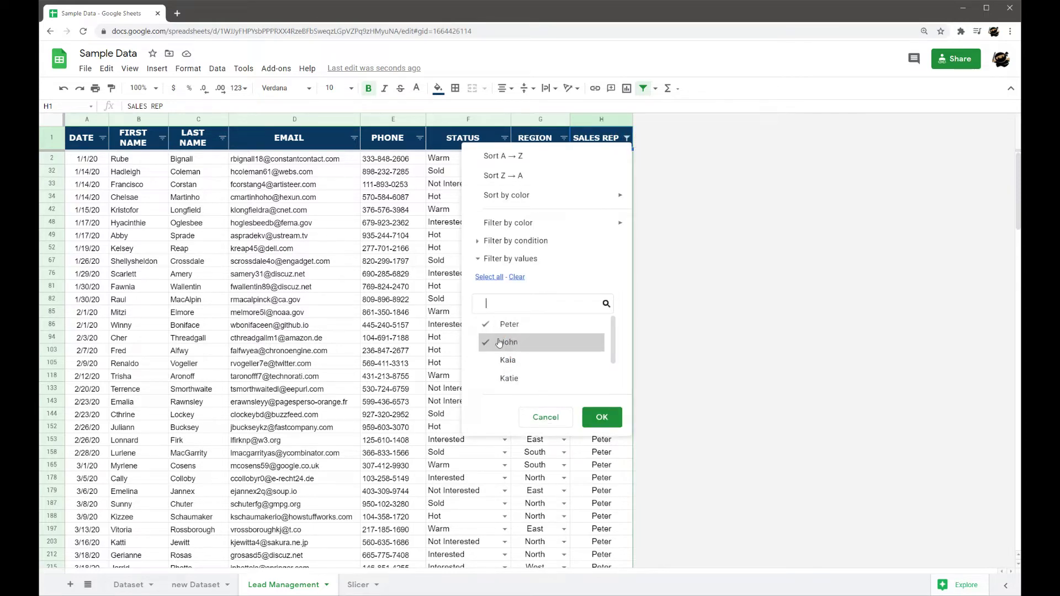
left_click(524, 330)
left_click(602, 417)
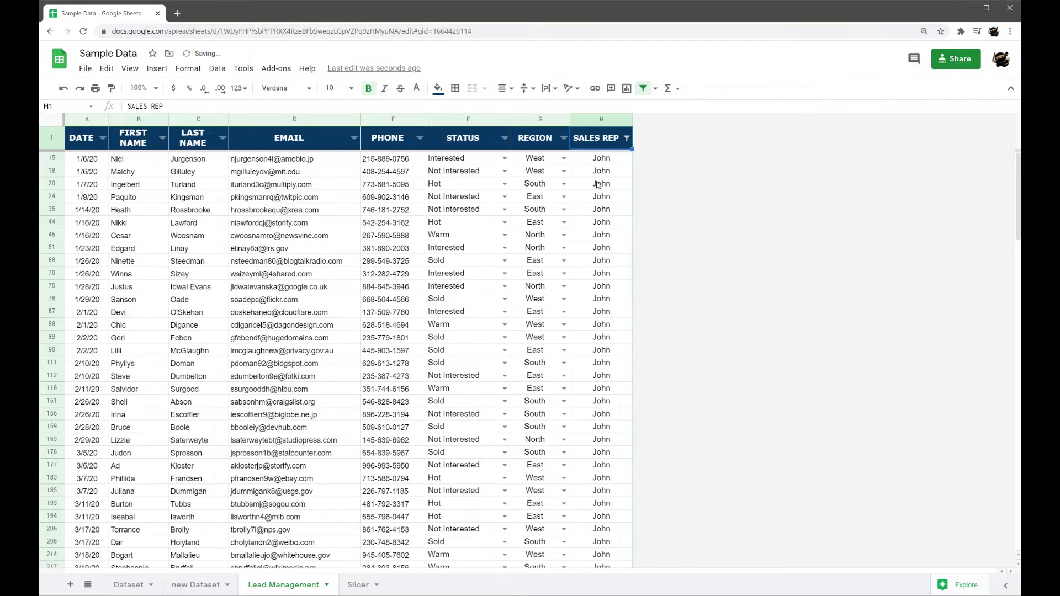
- Switch the SALES REP filter so only Shina's leads are shown
left_click(627, 138)
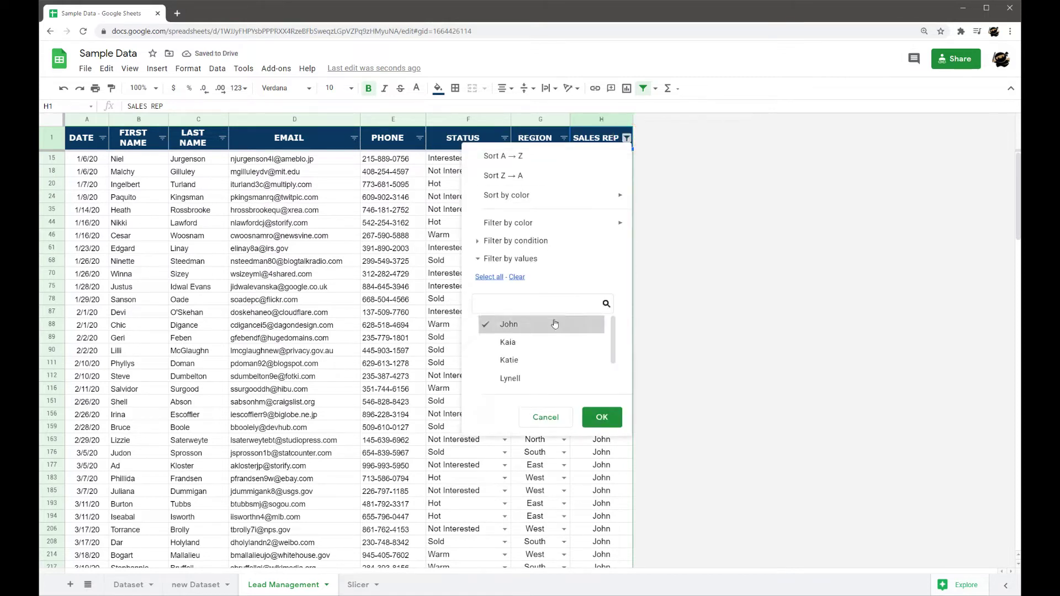
scroll(535, 340, "down", 2)
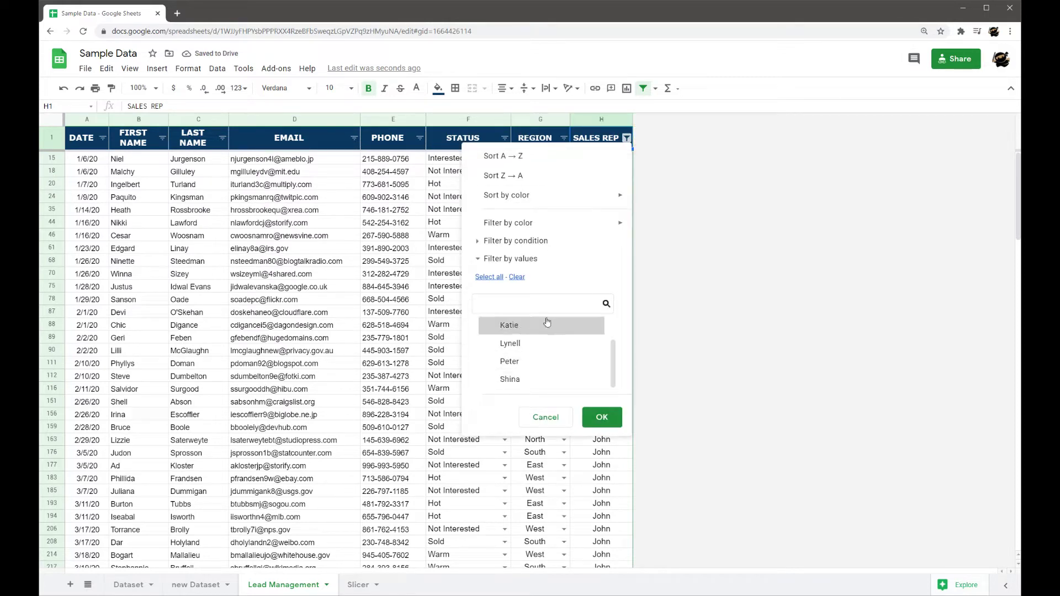
scroll(542, 346, "up", 2)
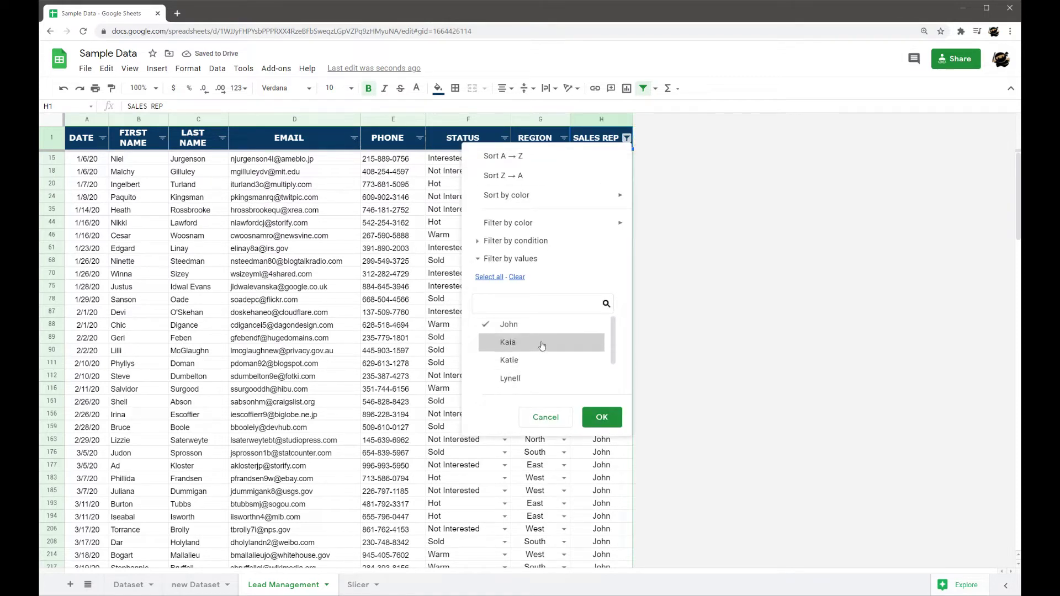
left_click(516, 277)
left_click(493, 278)
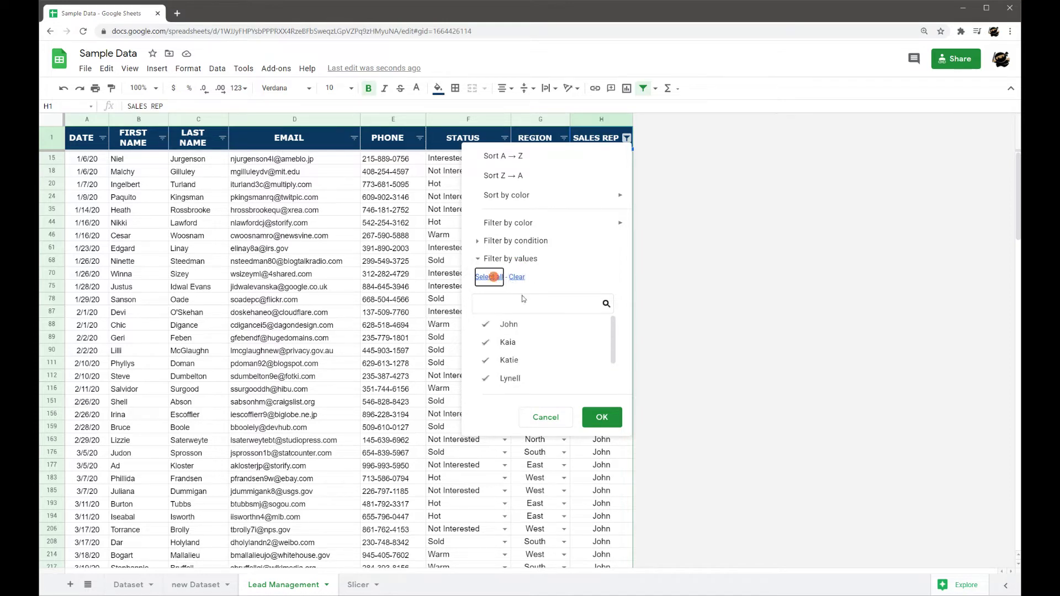
left_click(516, 277)
left_click(489, 277)
left_click(516, 277)
scroll(541, 347, "down", 2)
left_click(511, 379)
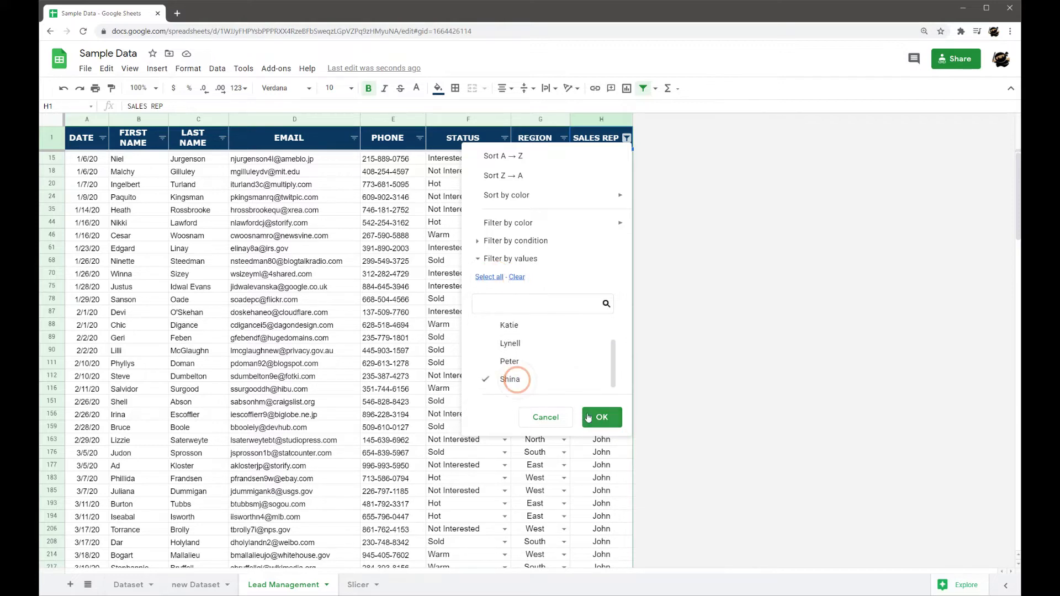
left_click(600, 417)
scroll(599, 278, "down", 5)
scroll(599, 278, "up", 5)
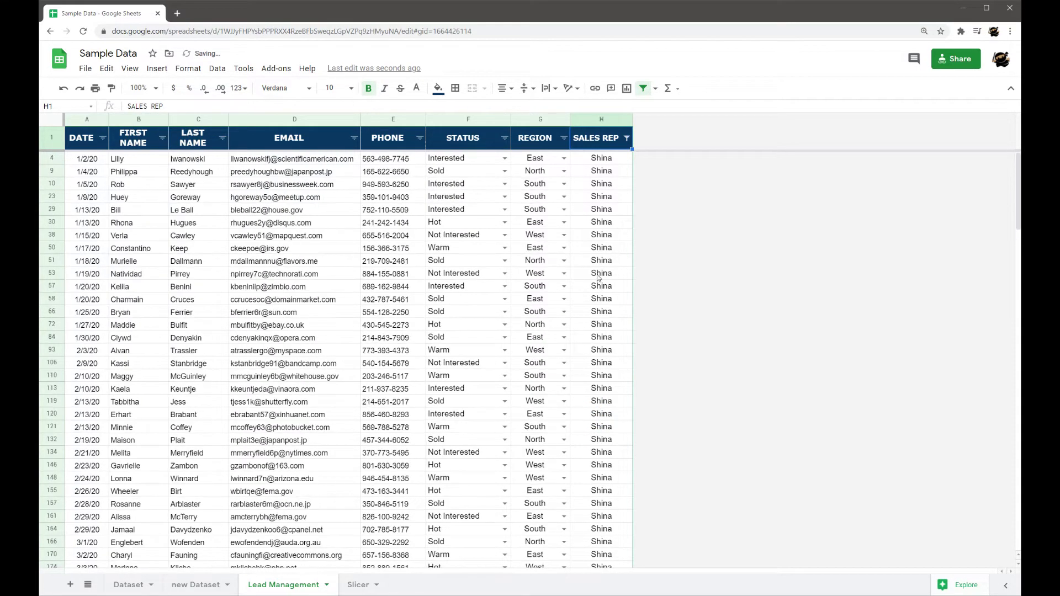
- Filter the STATUS column to show only Hot leads
left_click(503, 139)
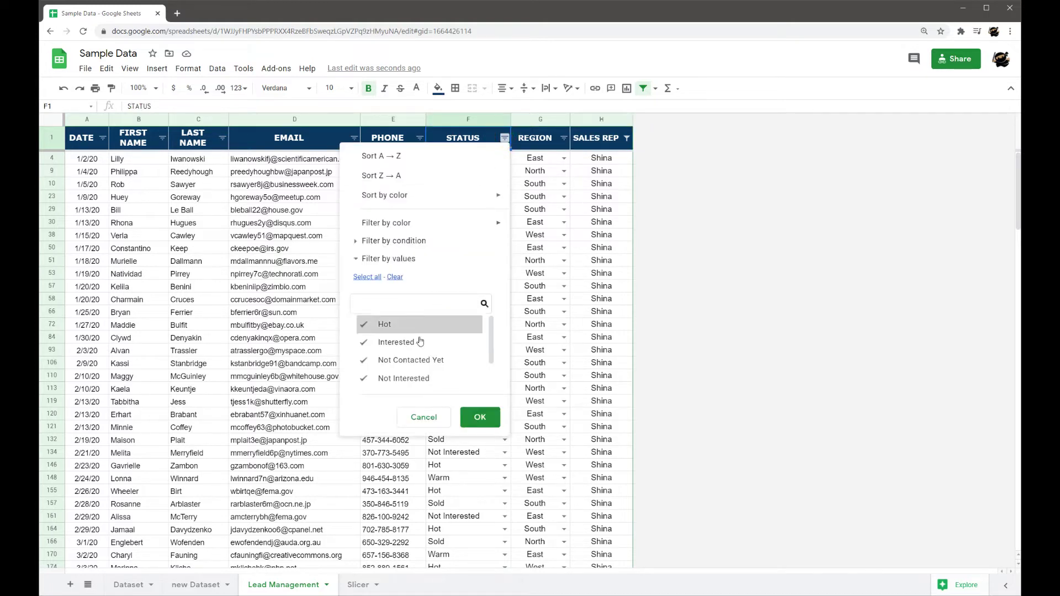
scroll(405, 372, "down", 2)
scroll(405, 367, "up", 3)
scroll(386, 359, "down", 2)
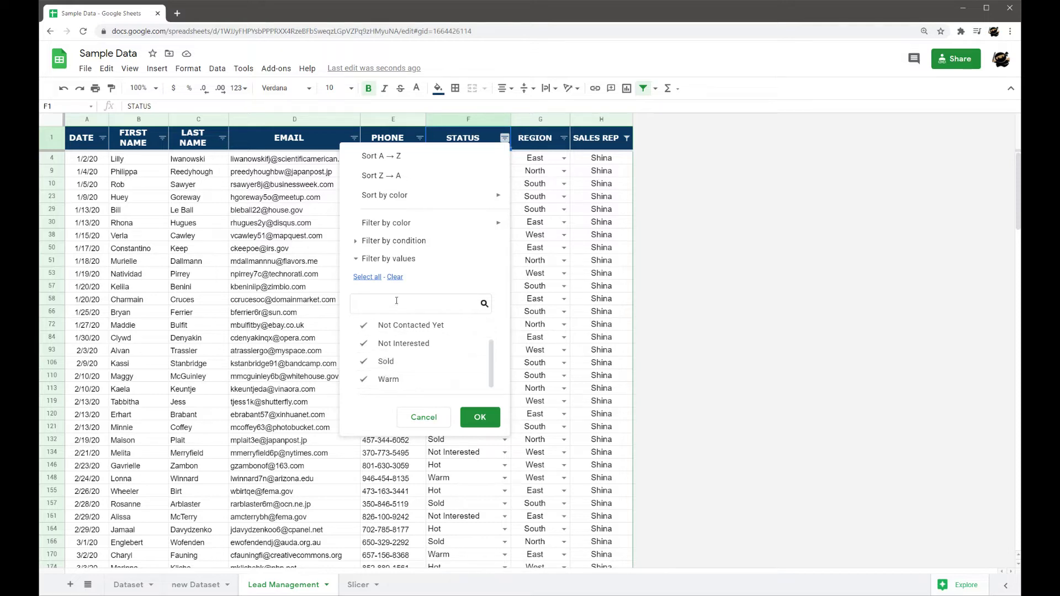
scroll(418, 363, "up", 3)
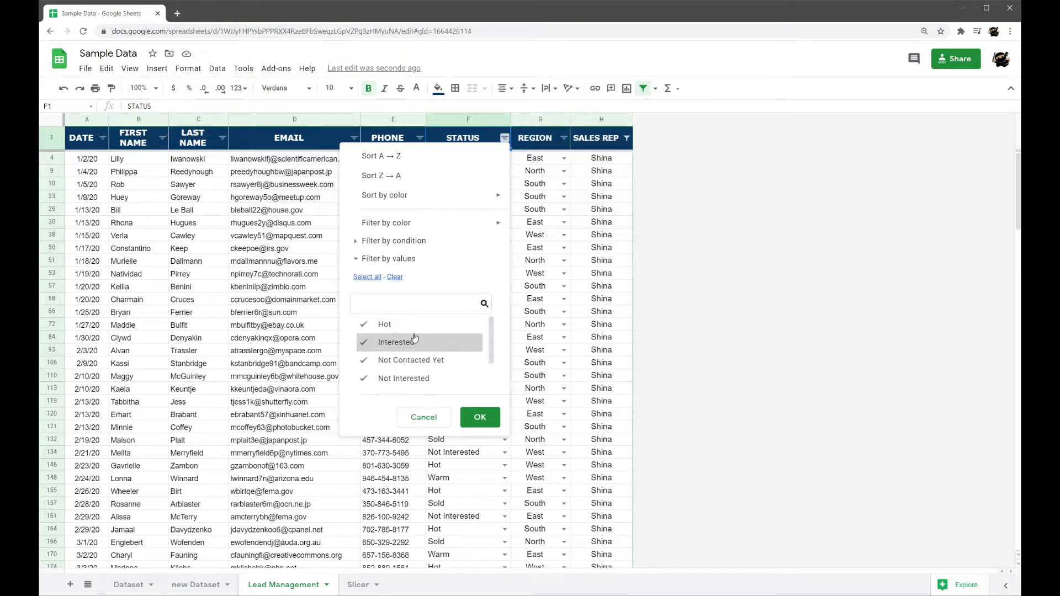
scroll(426, 362, "down", 2)
left_click(394, 276)
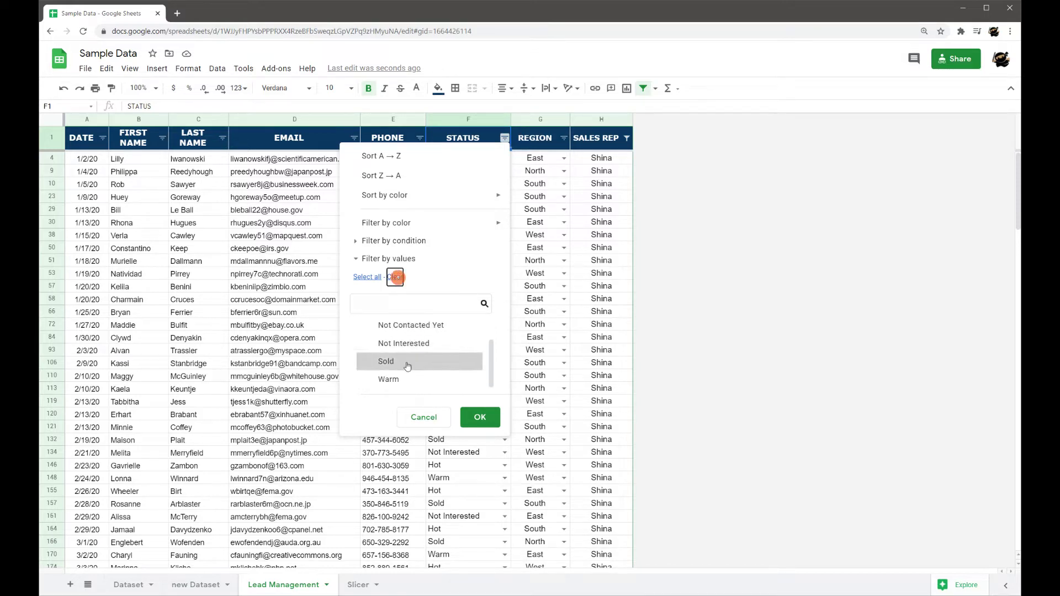
scroll(395, 356, "up", 2)
left_click(380, 323)
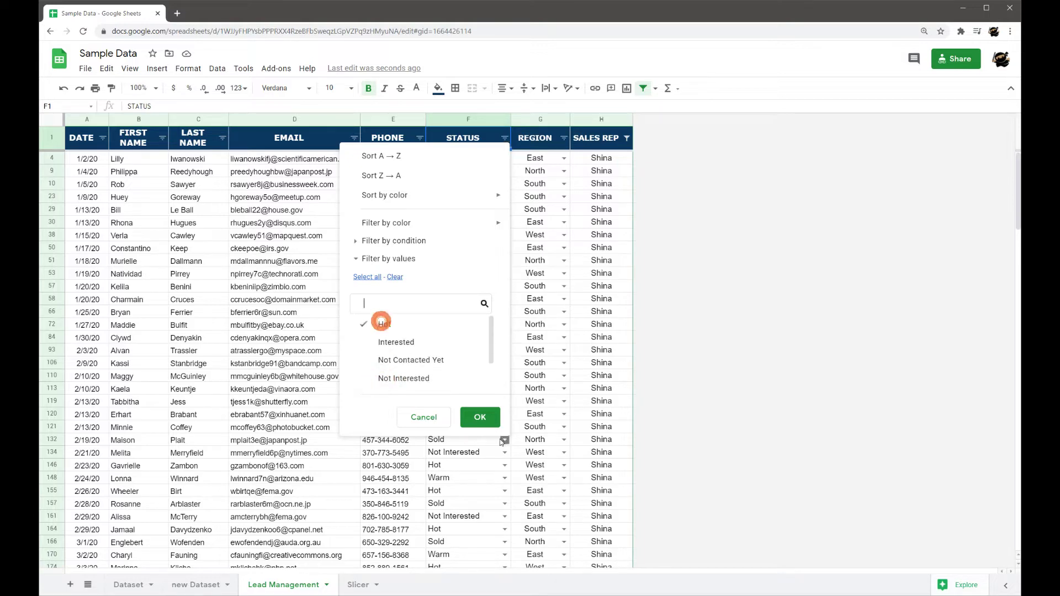
left_click(479, 417)
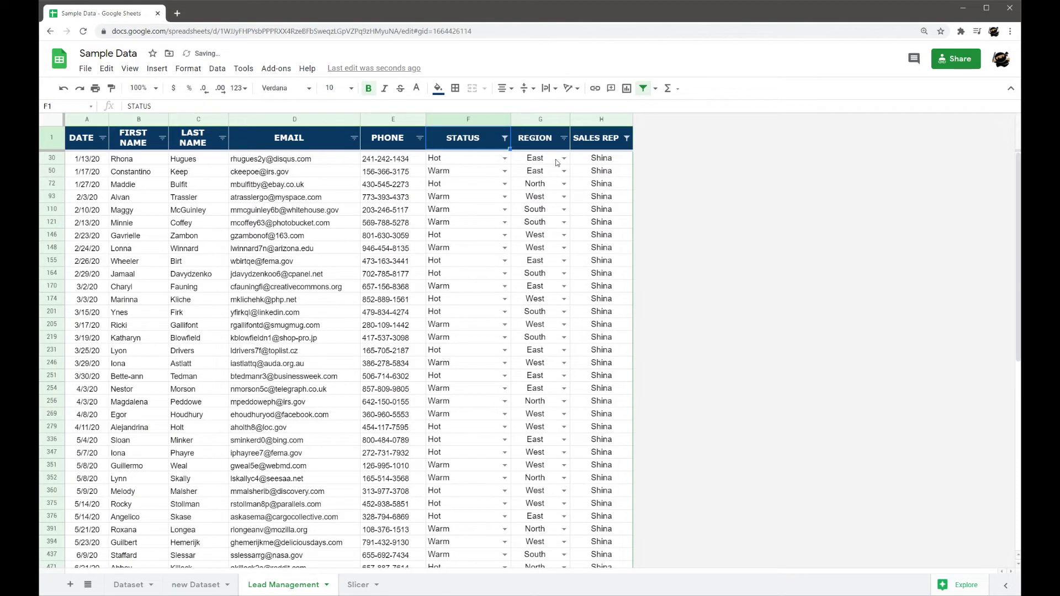
- Filter the REGION column to keep only North and East leads
left_click(564, 138)
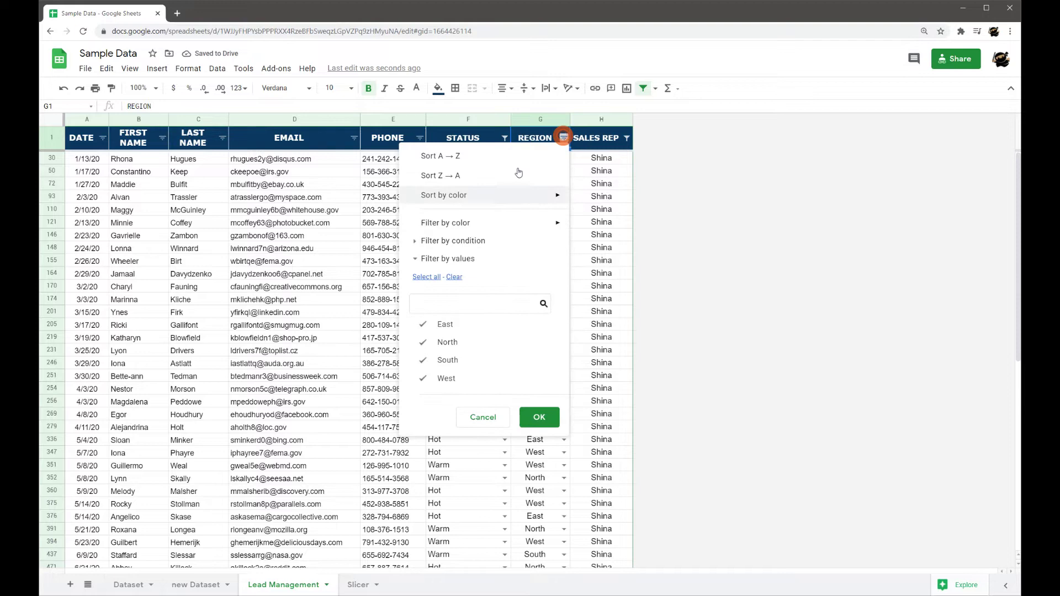
left_click(454, 278)
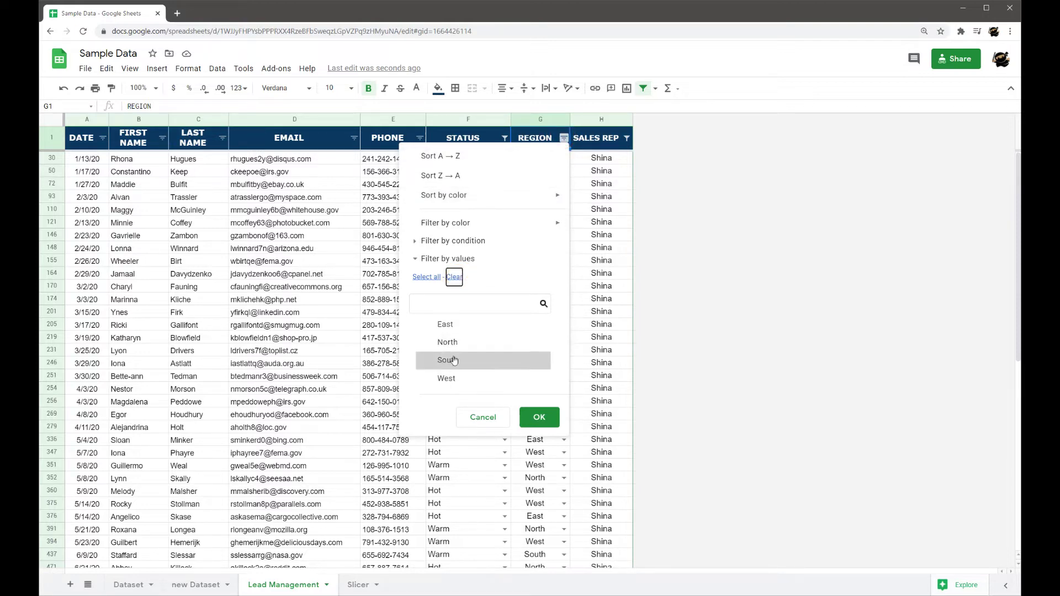
left_click(445, 343)
left_click(445, 324)
left_click(541, 418)
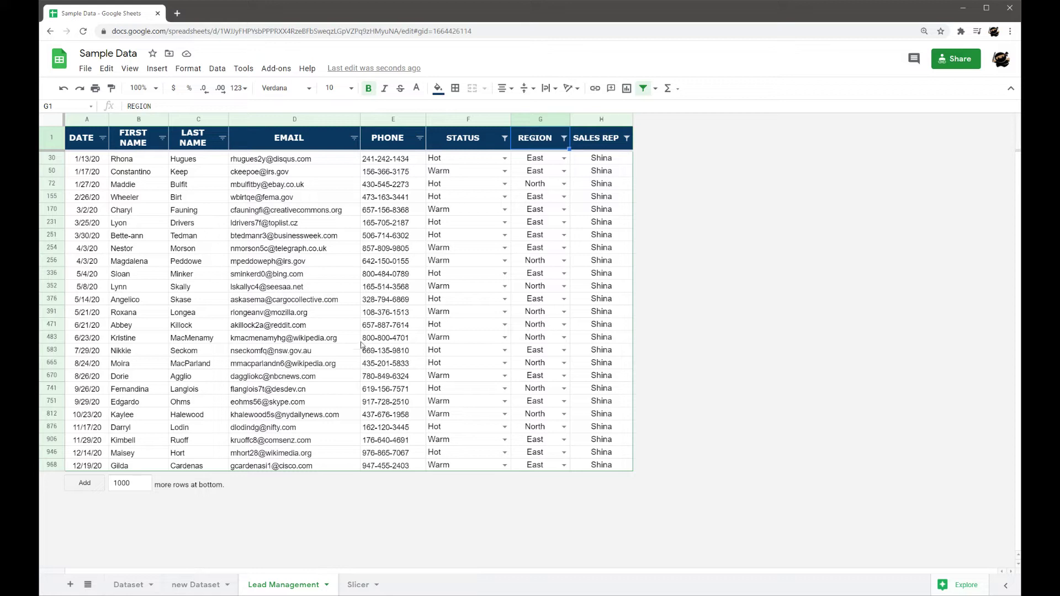
left_click(564, 138)
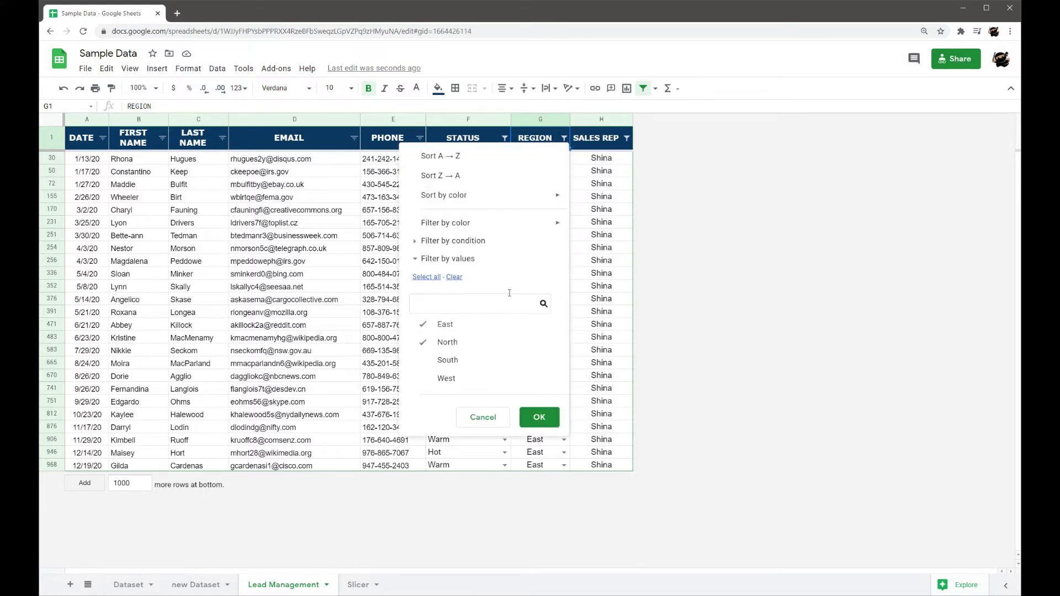
left_click(489, 423)
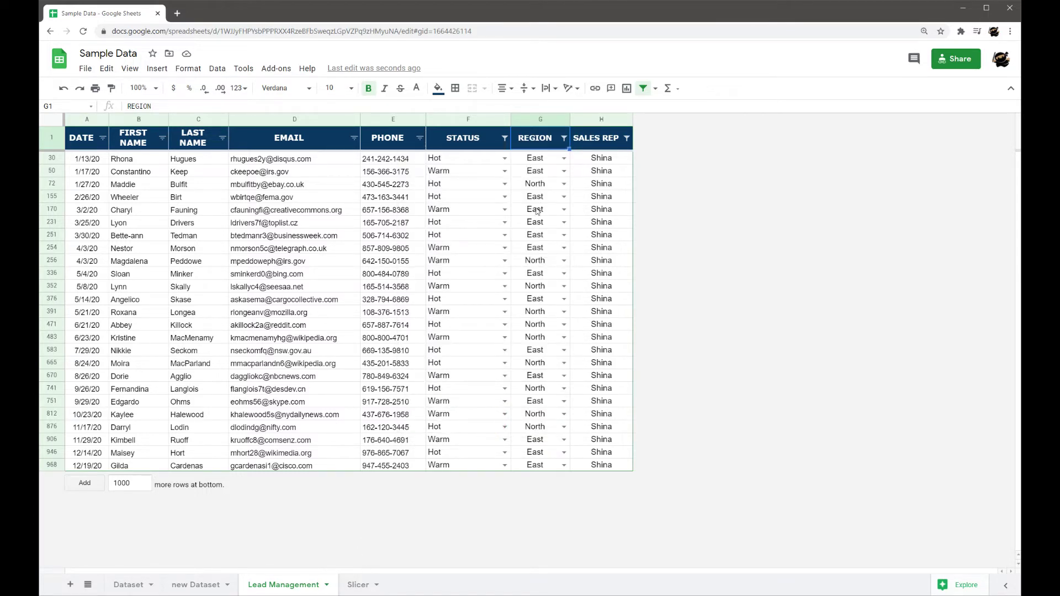
left_click(609, 157)
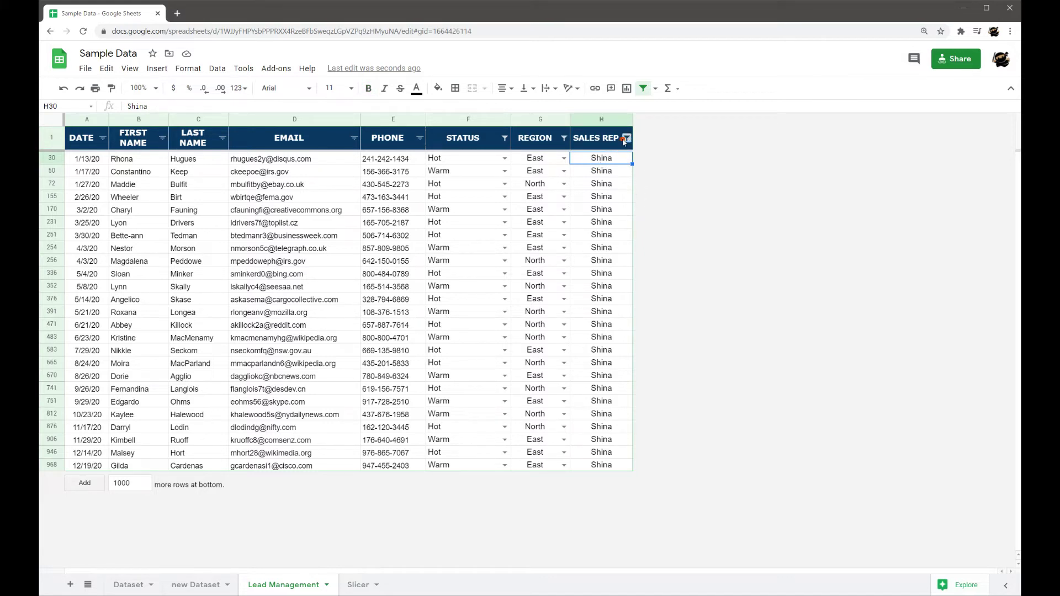
left_click(627, 138)
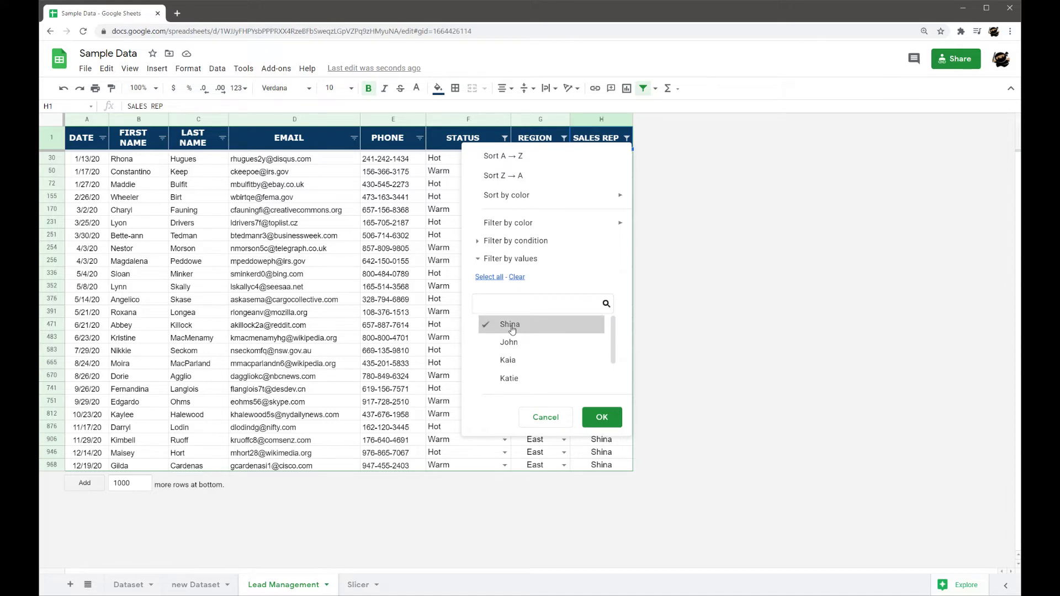
left_click(606, 420)
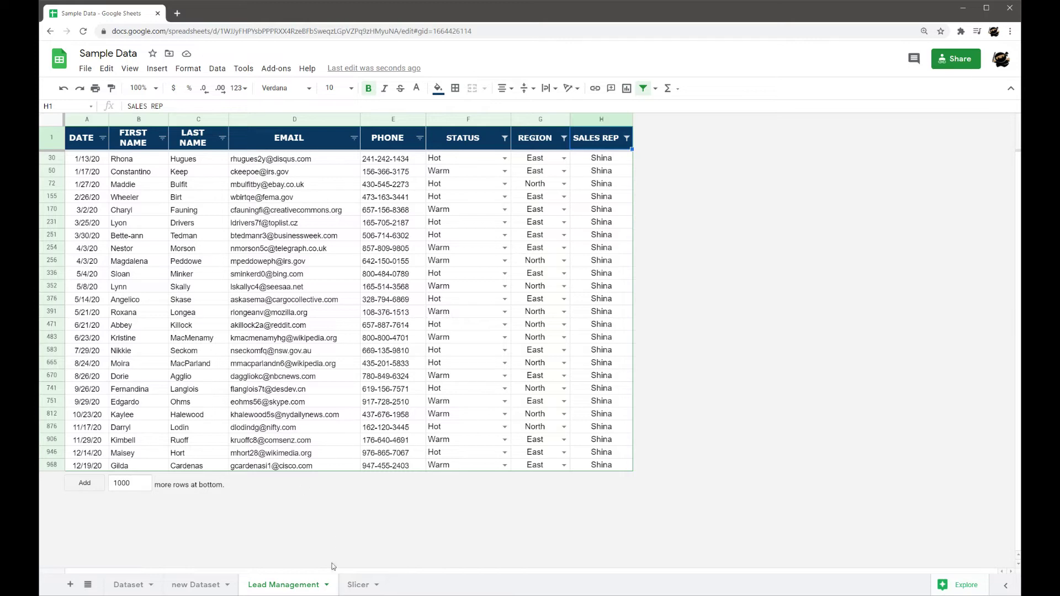
- On the Slicer sheet, insert a slicer from the Data menu covering Slicer!A2:H984
left_click(356, 591)
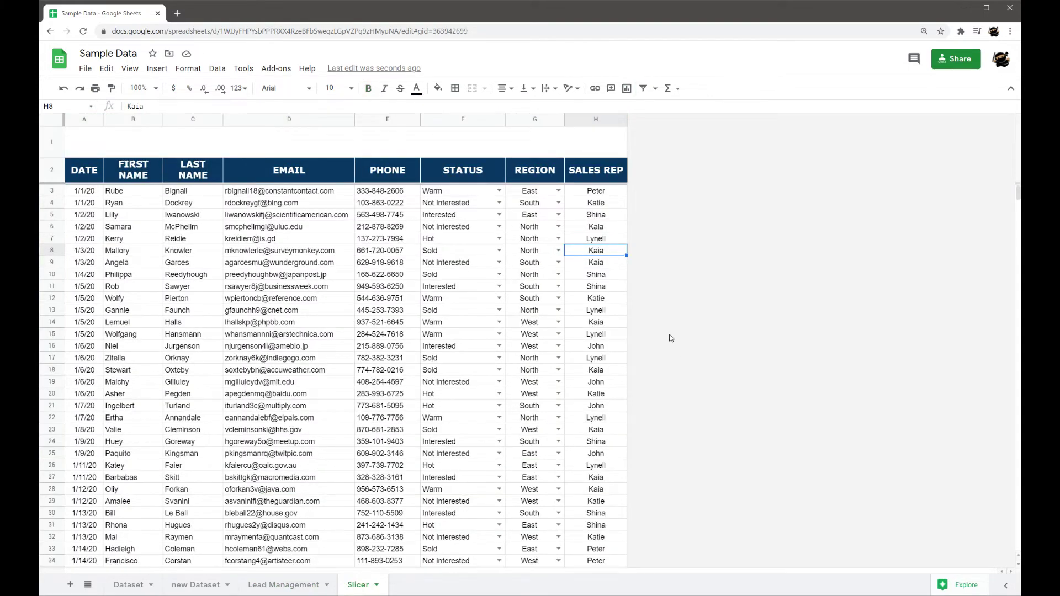
scroll(663, 328, "down", 1)
scroll(624, 265, "up", 1)
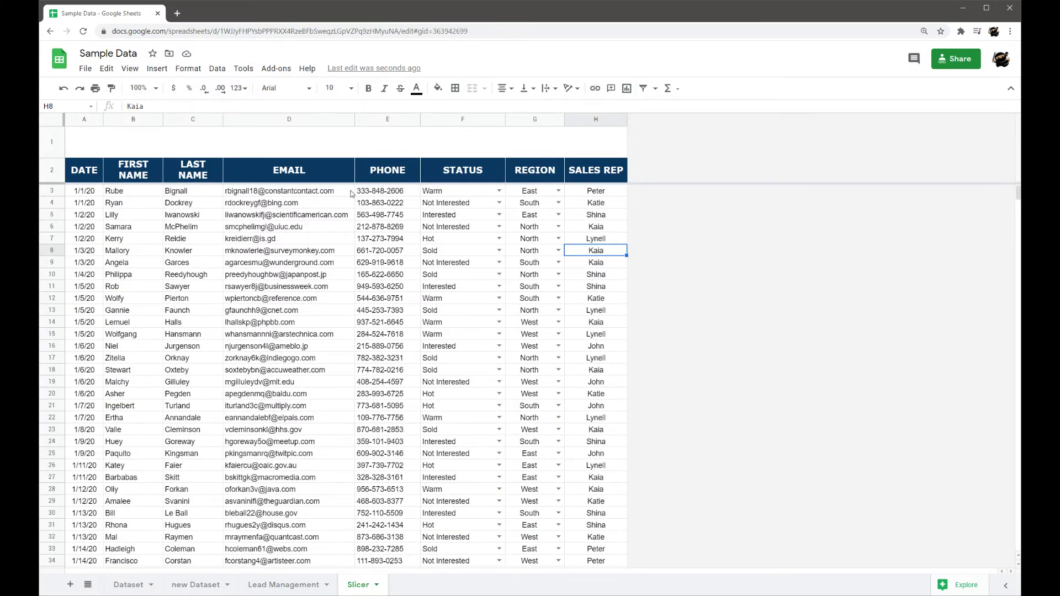
left_click(284, 584)
left_click(350, 590)
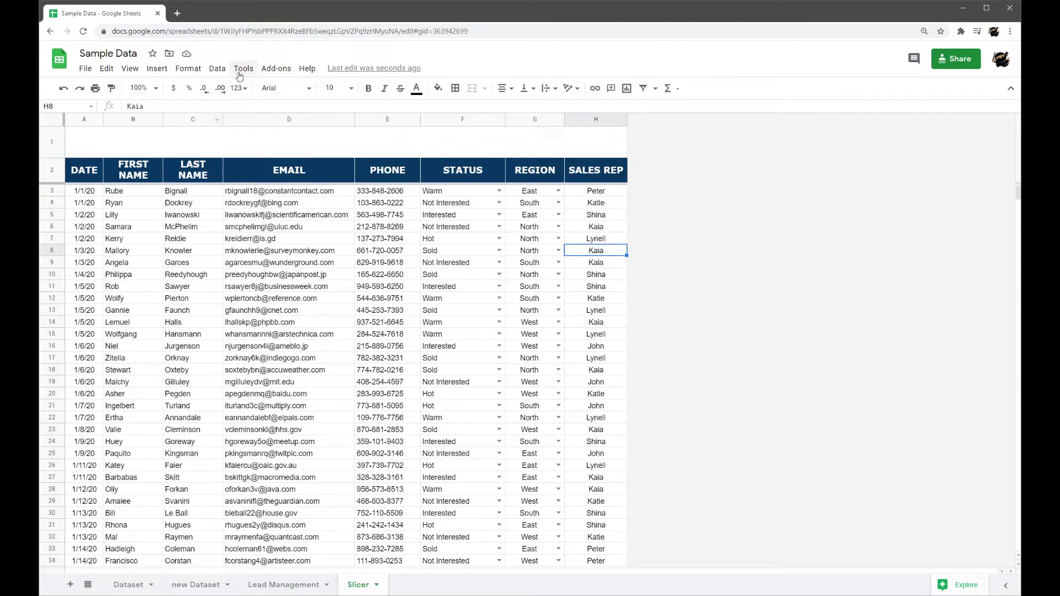
left_click(216, 70)
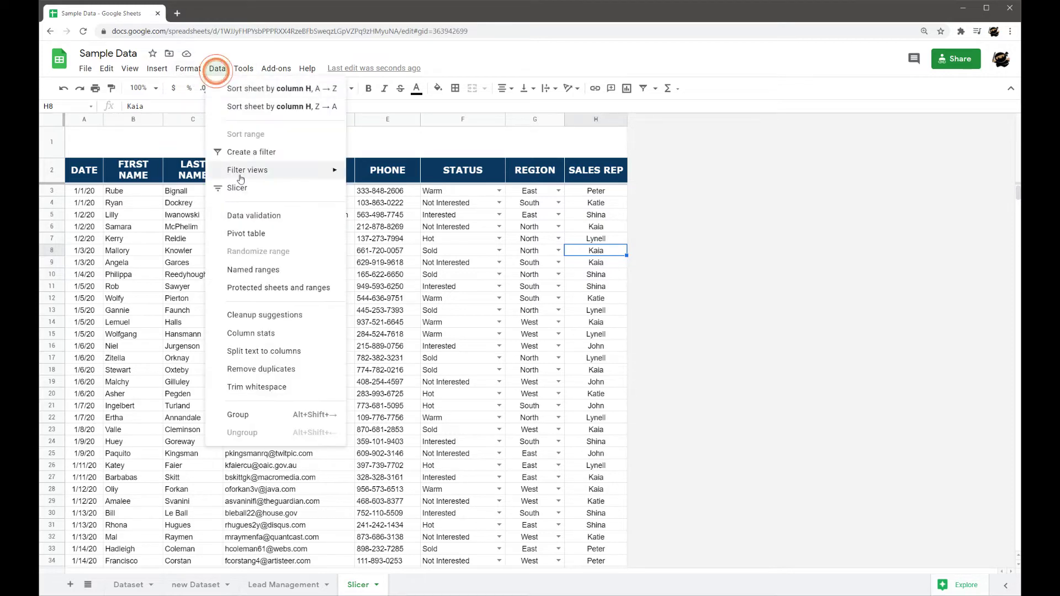
left_click(682, 229)
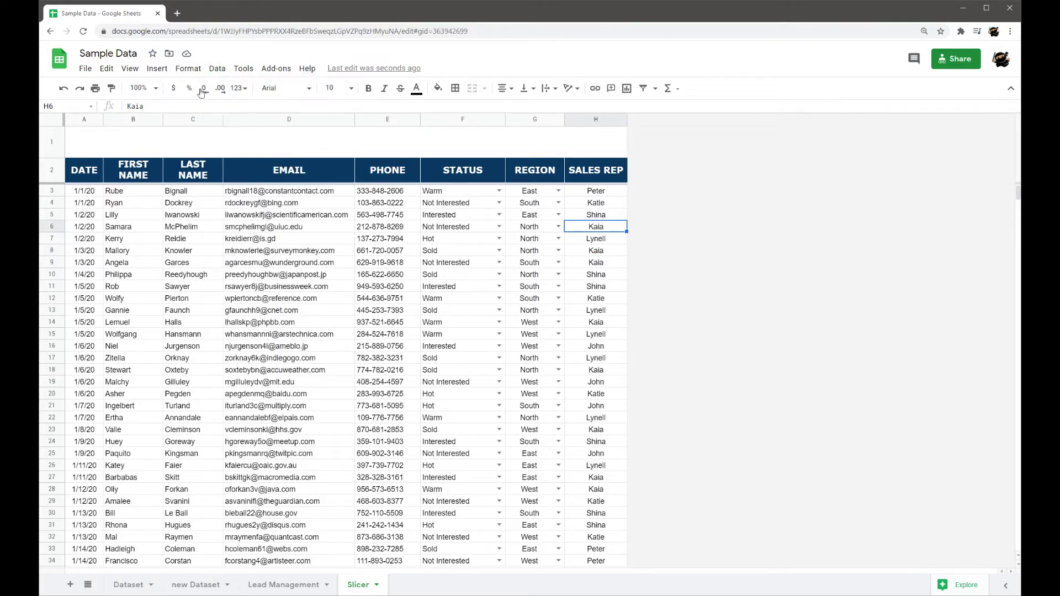
left_click(215, 68)
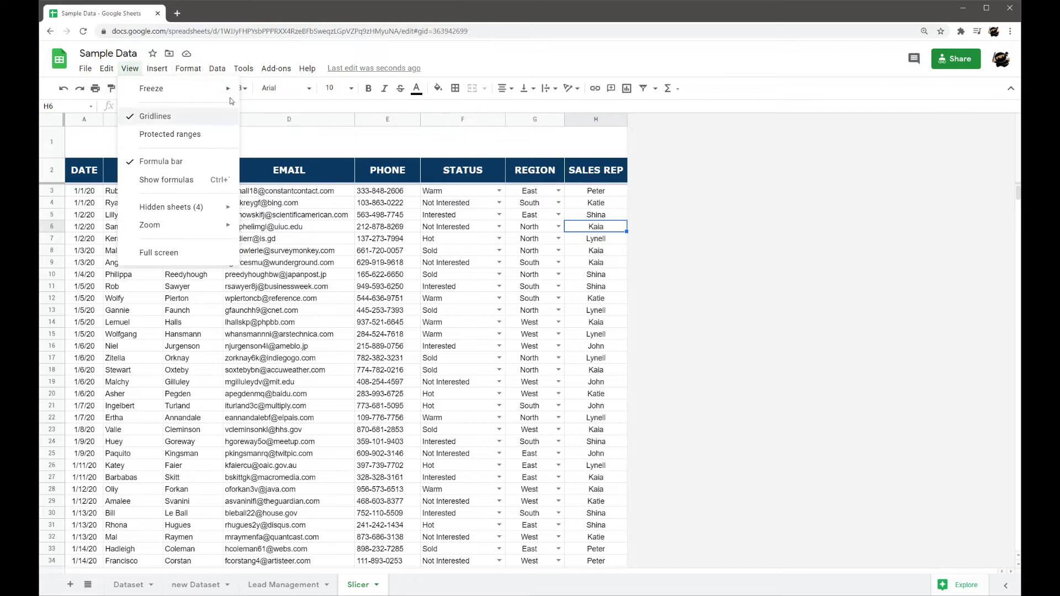
left_click(260, 187)
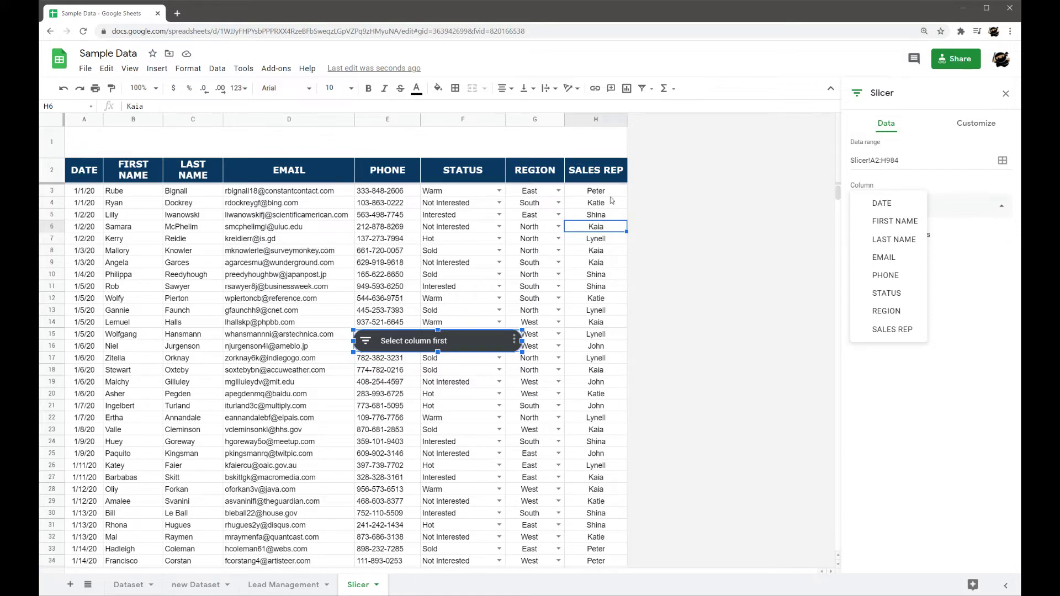
- Move the slicer into row 1, set it to filter SALES REP, and narrow it
left_click_drag(460, 343, 438, 158)
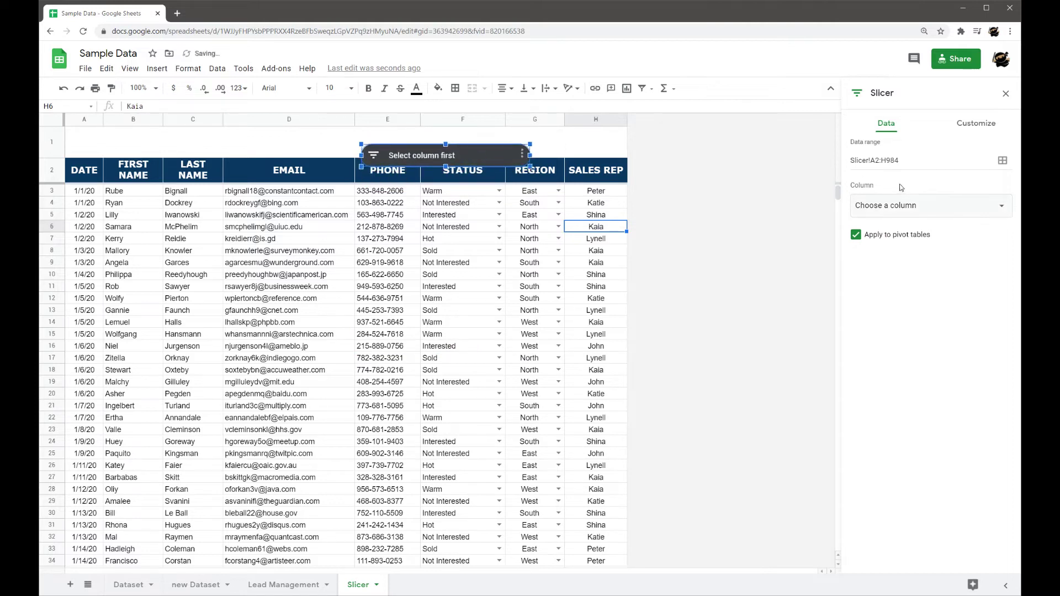
left_click(885, 204)
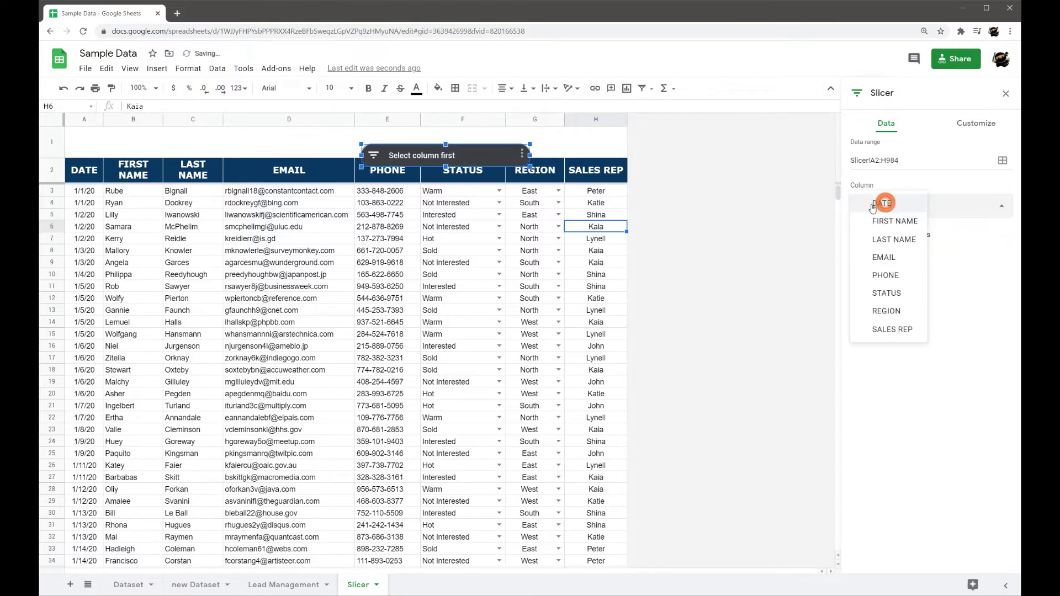
left_click(881, 330)
left_click_drag(531, 155, 580, 136)
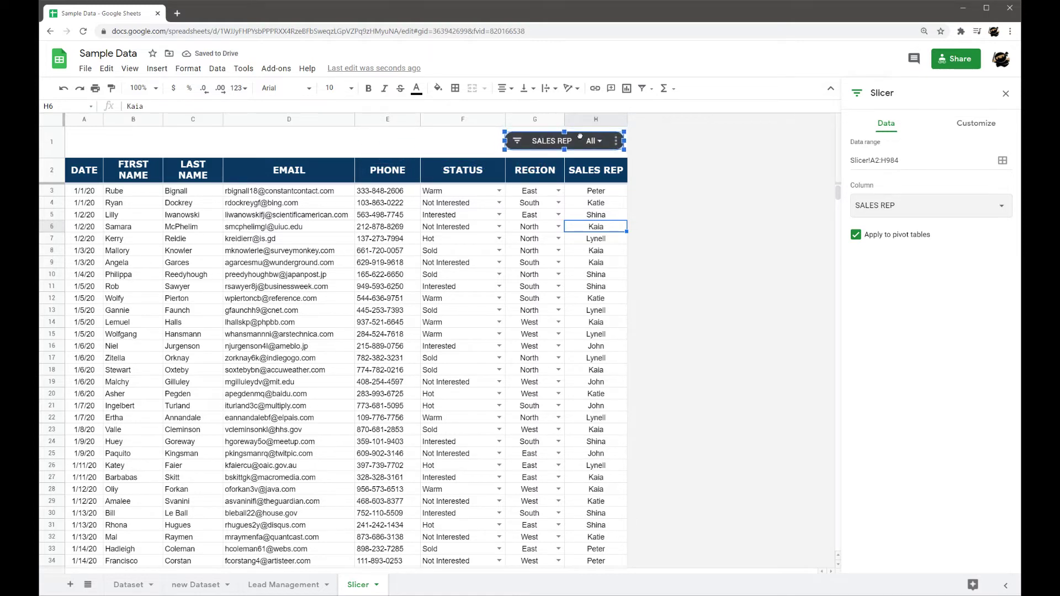
- Give the SALES REP slicer a navy background color
left_click(976, 126)
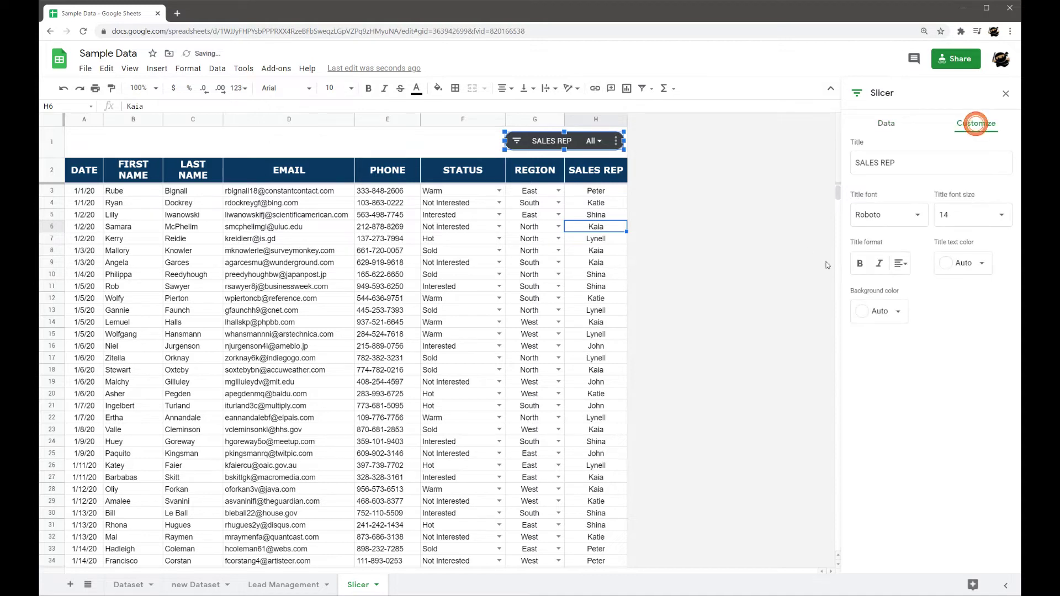
left_click(880, 310)
left_click(949, 443)
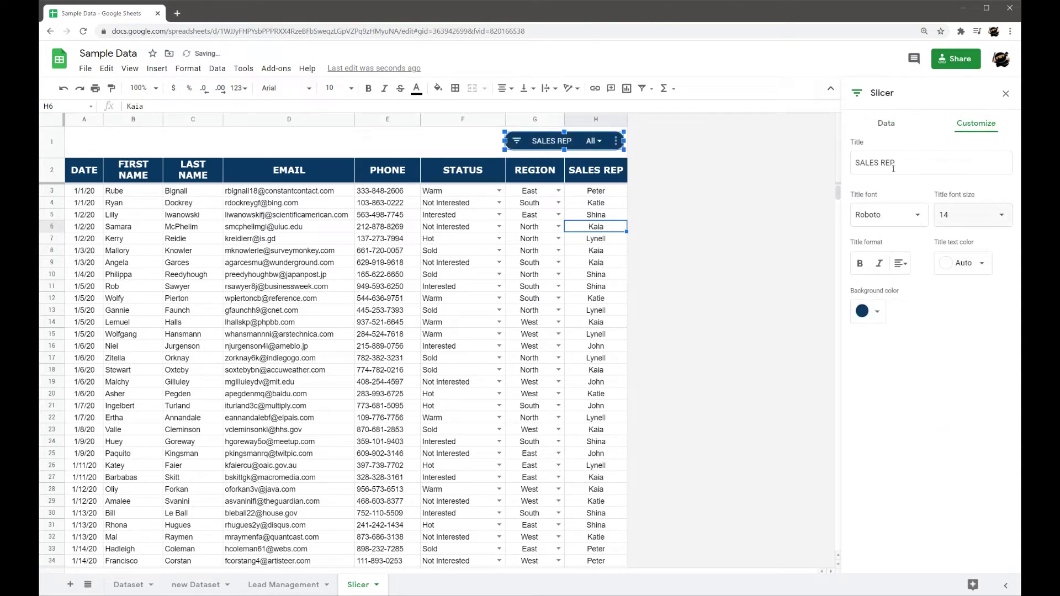
left_click(1006, 94)
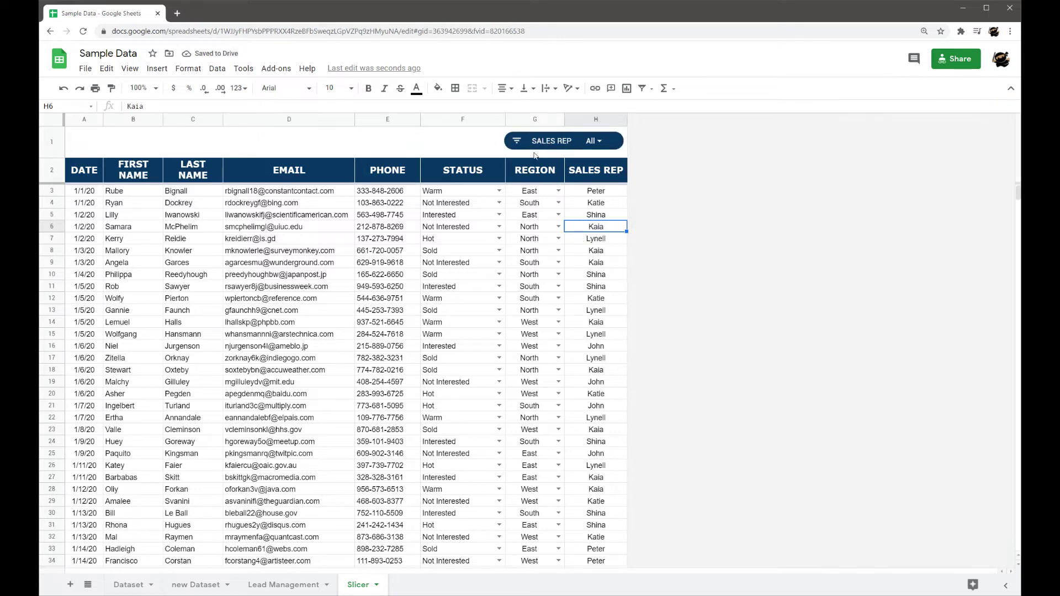
left_click(458, 144)
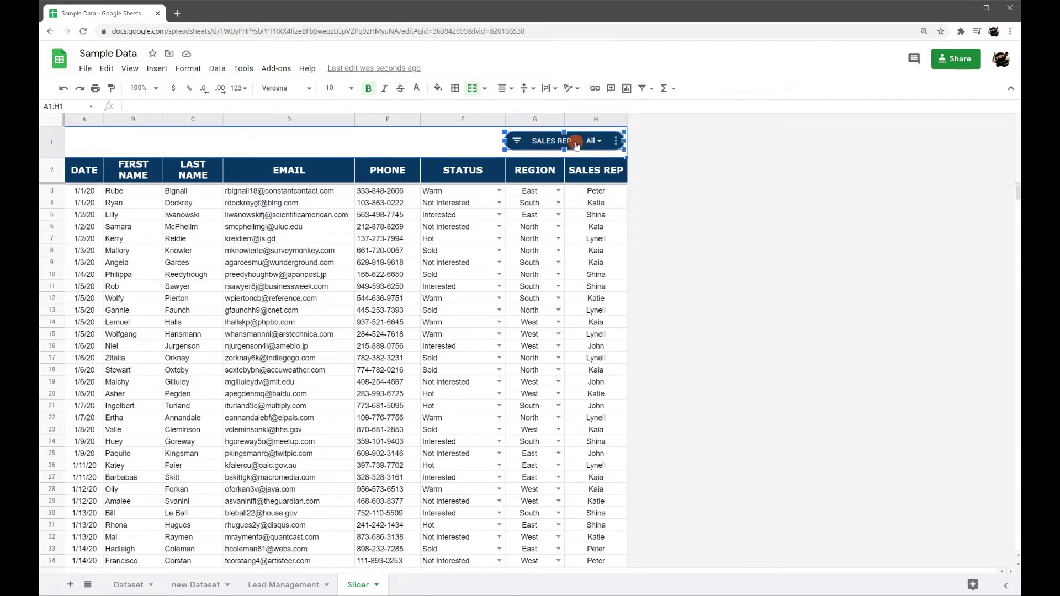
- Set the SALES REP slicer to show only John's leads, then recheck the selection
left_click(580, 140)
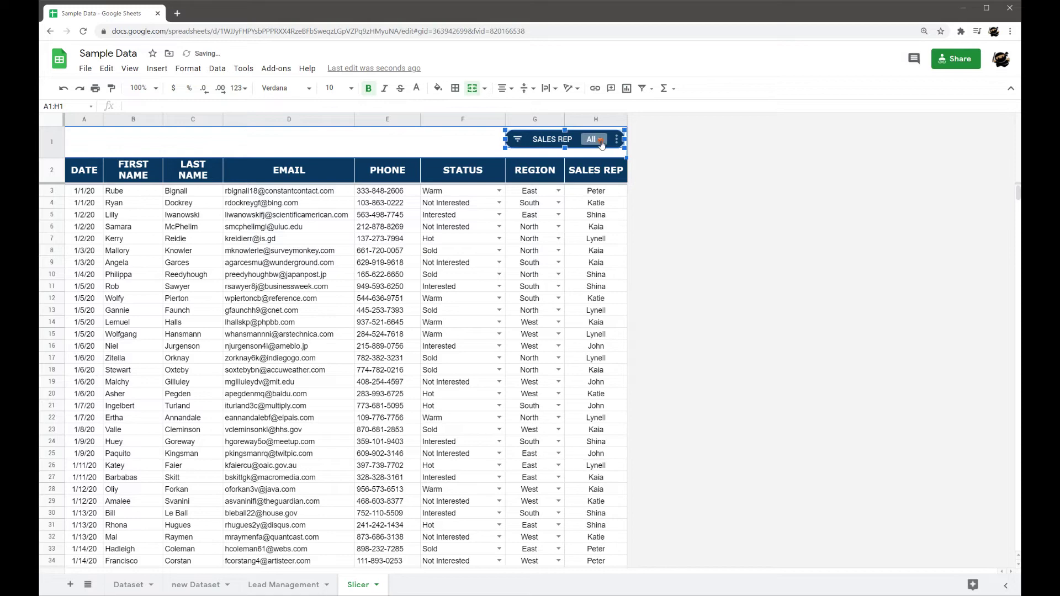
left_click(601, 145)
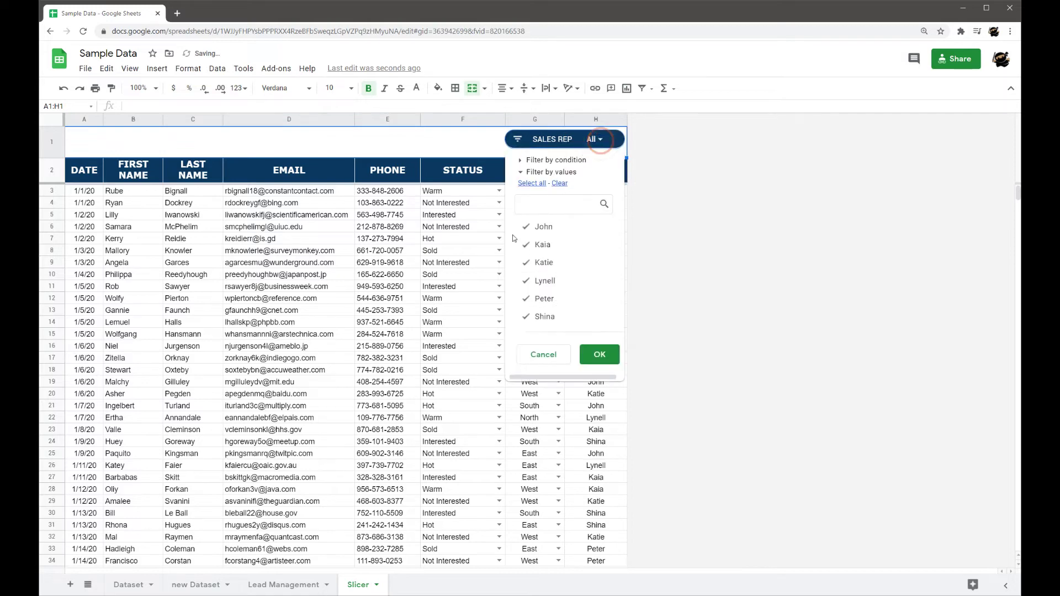
left_click(557, 185)
left_click(540, 226)
left_click(599, 355)
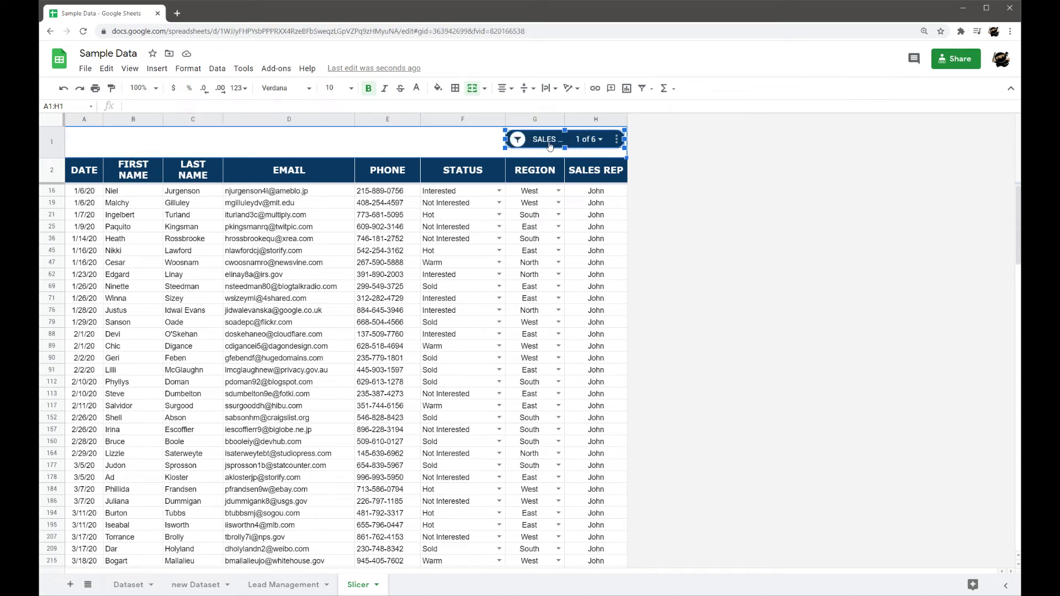
left_click(674, 328)
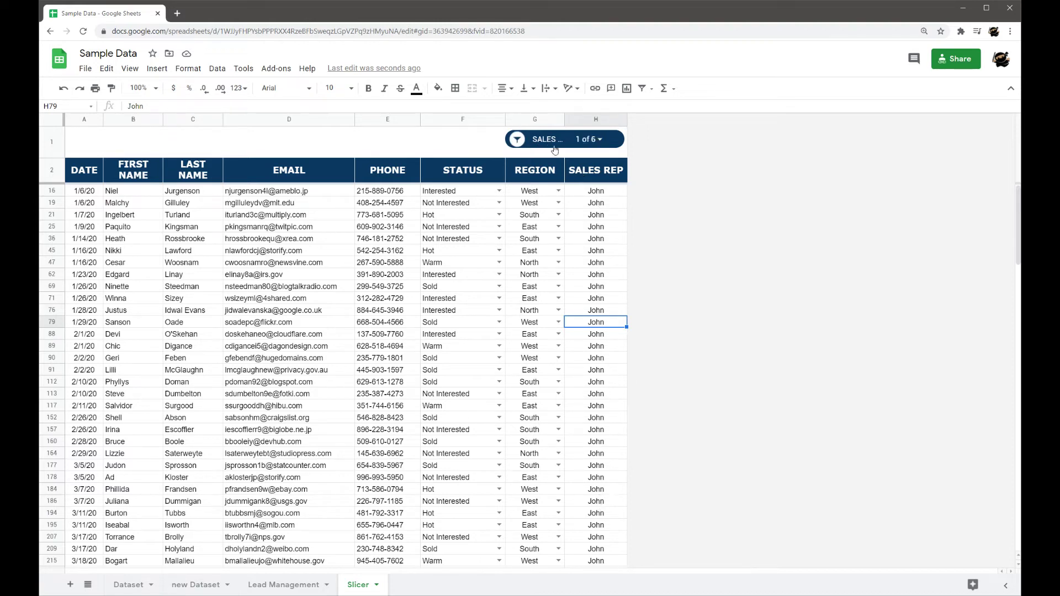
left_click(588, 139)
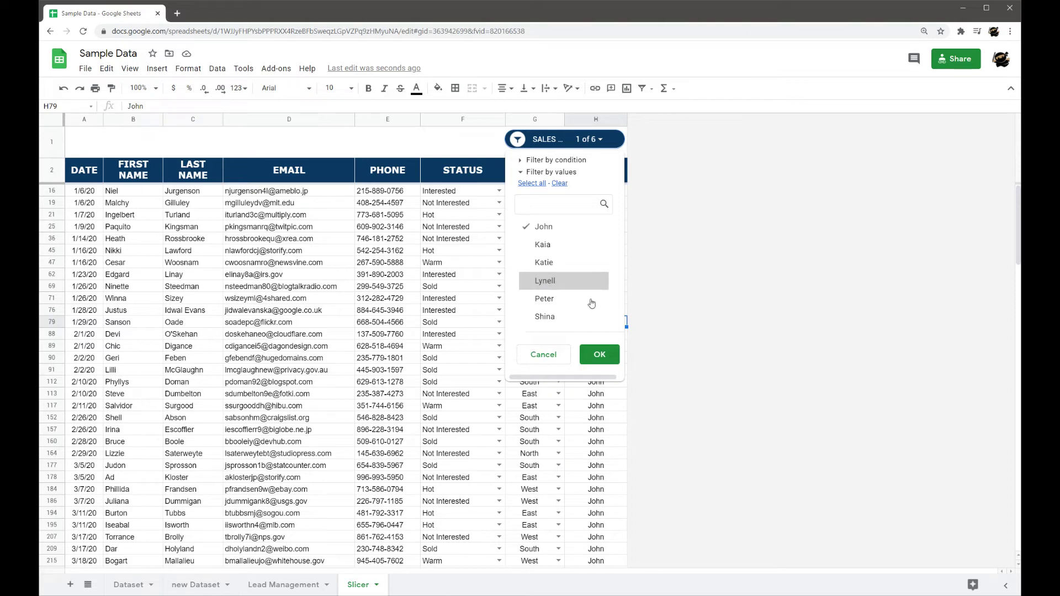
left_click(599, 355)
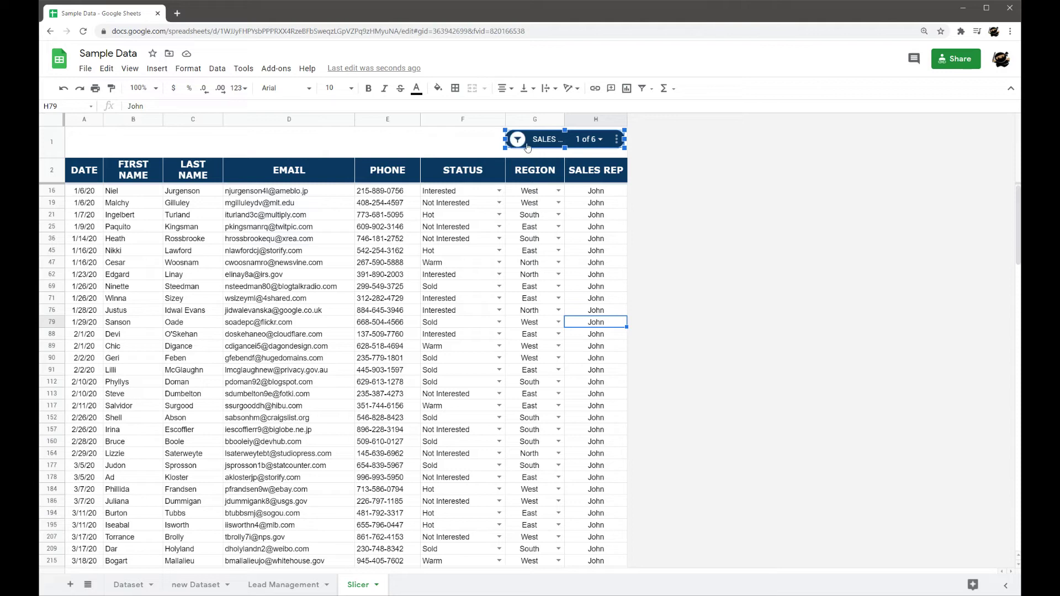
- Insert a second slicer and move it up near the top of the sheet
left_click(437, 149)
left_click(216, 69)
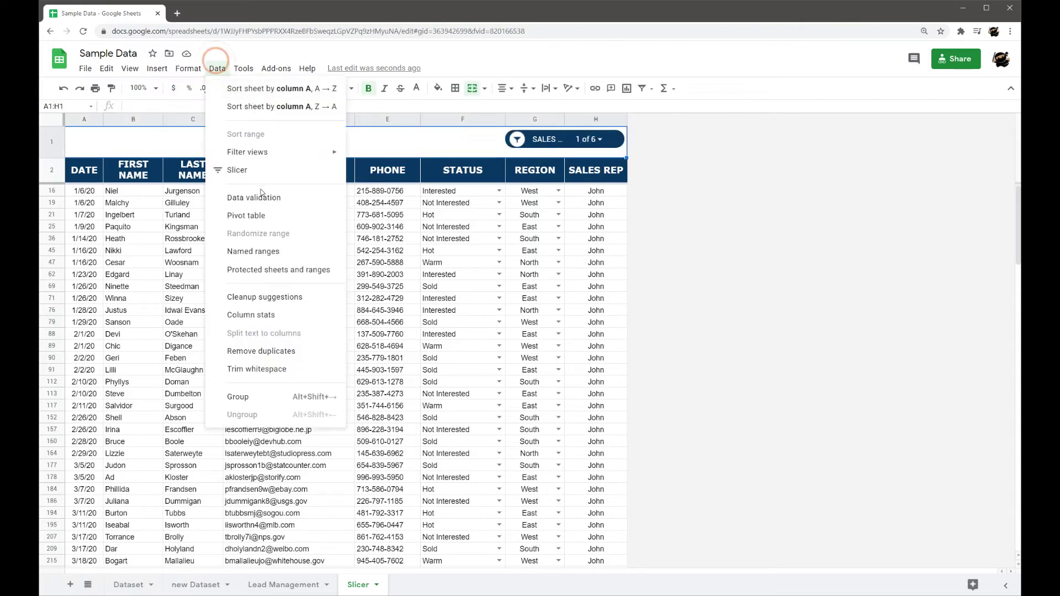
left_click(238, 170)
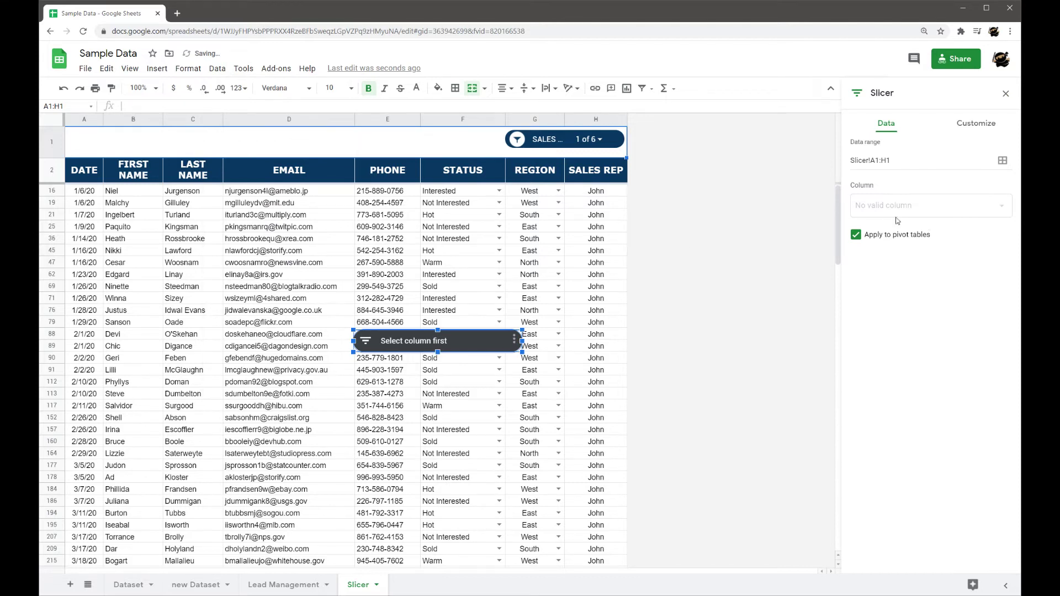
left_click(895, 210)
left_click_drag(463, 339, 442, 160)
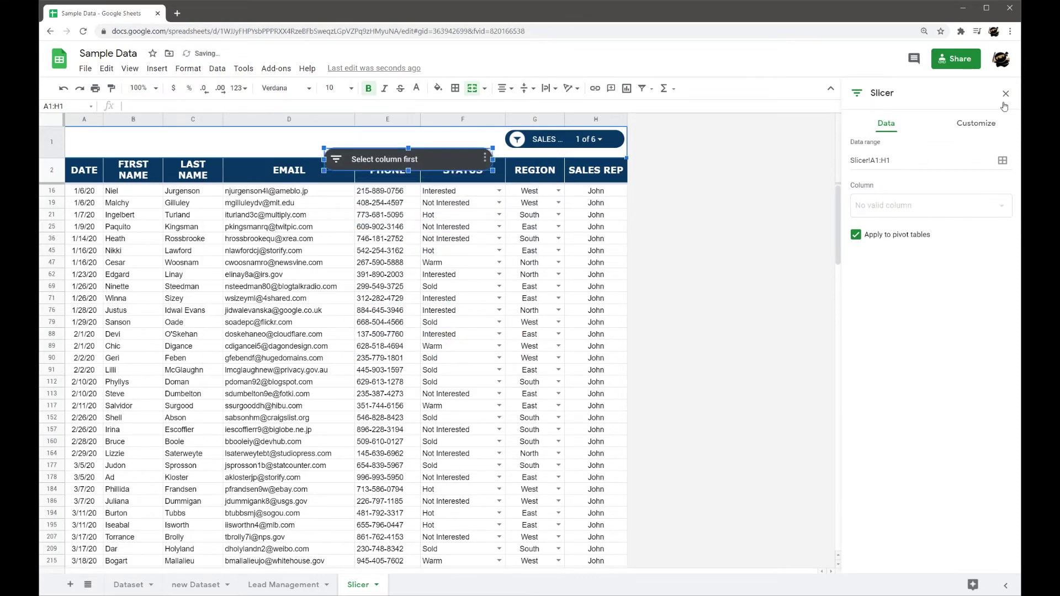
- Change the new slicer's data range from Slicer!A1:H1 to Slicer!A2:H984
left_click(905, 160)
key("BackSpace")
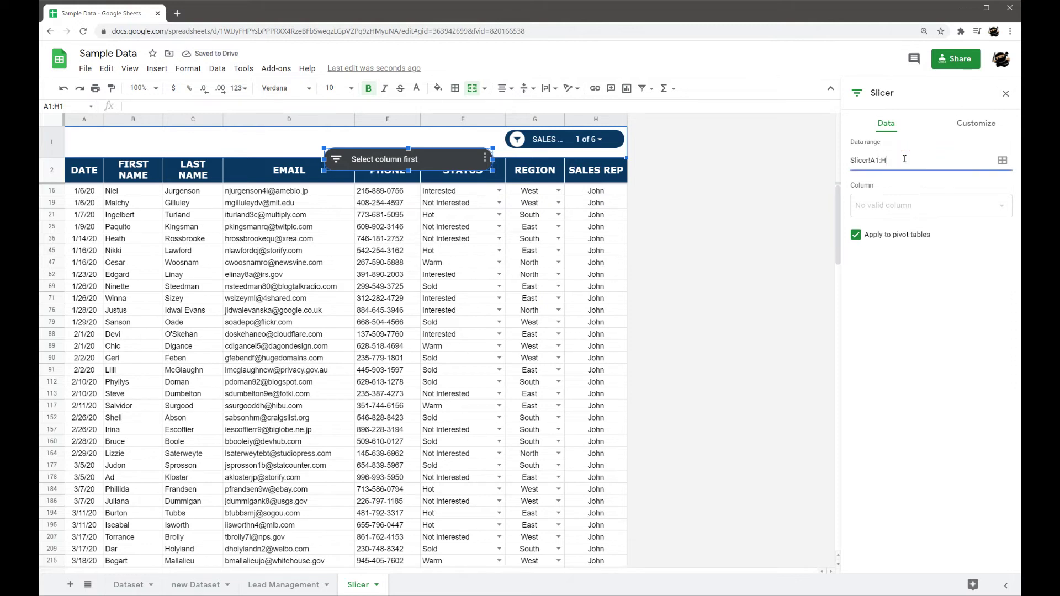
left_click(851, 127)
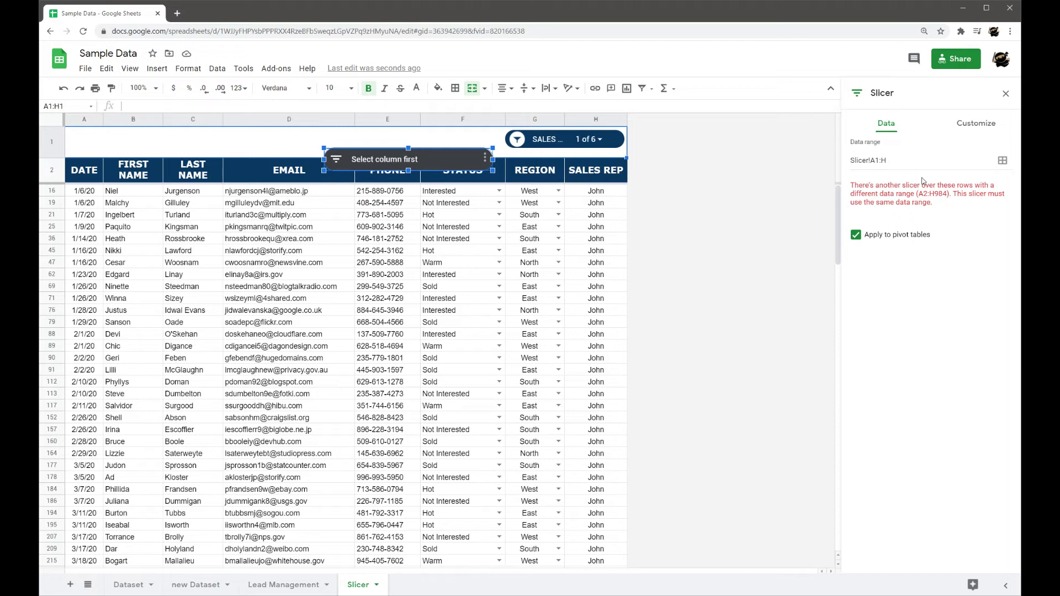
left_click(900, 164)
type("984")
left_click(932, 289)
left_click(879, 160)
key("BackSpace")
type("2")
left_click(854, 128)
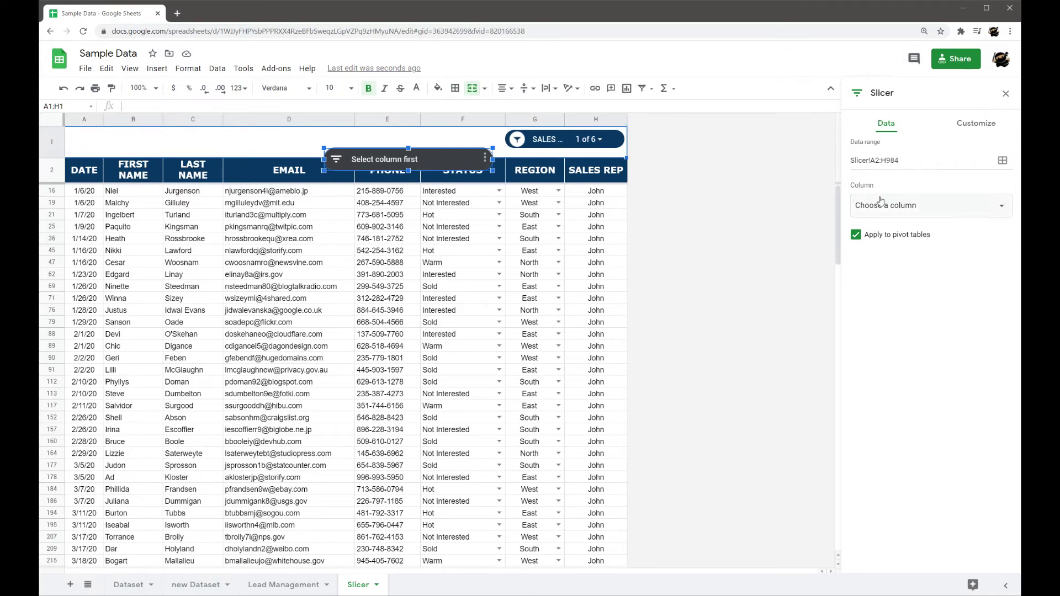
- Place the new slicer in row 1 beside SALES REP and set it to filter STATUS
left_click_drag(450, 155, 455, 135)
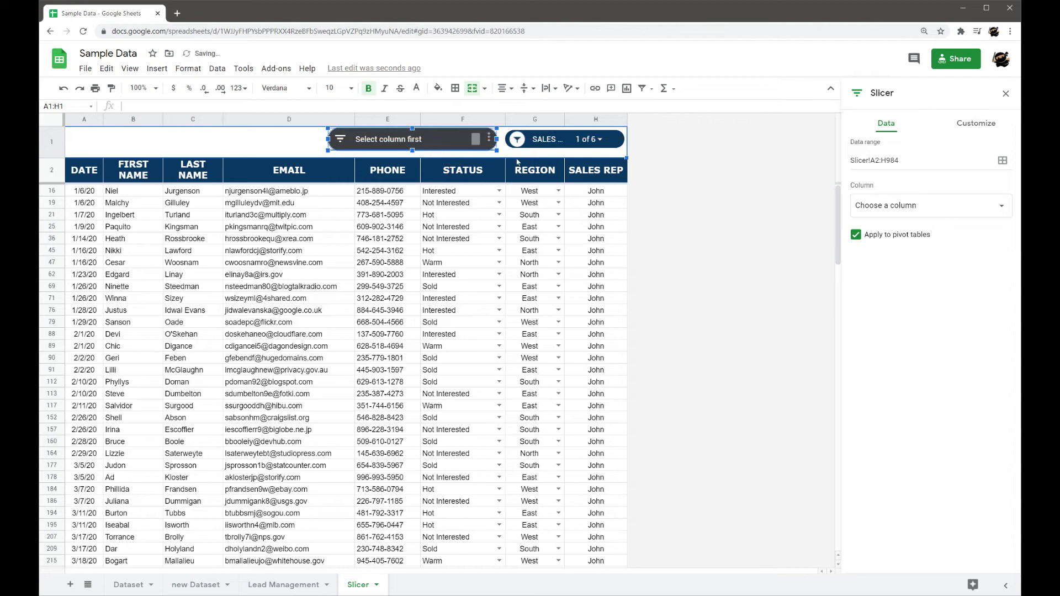
left_click(877, 206)
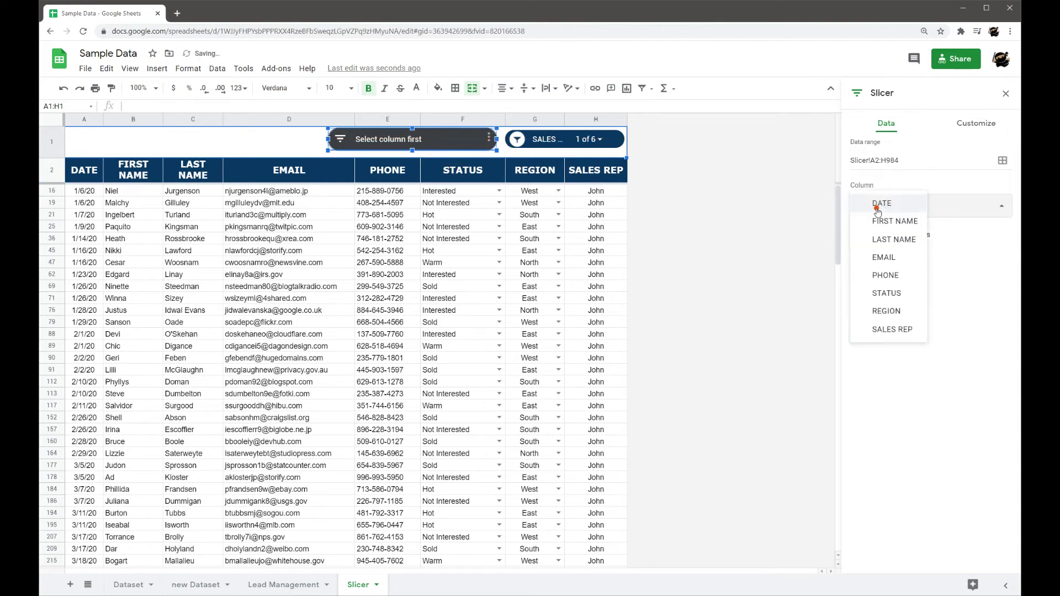
left_click(893, 292)
- Give the STATUS slicer a dark blue background and narrow it from the right
left_click(976, 124)
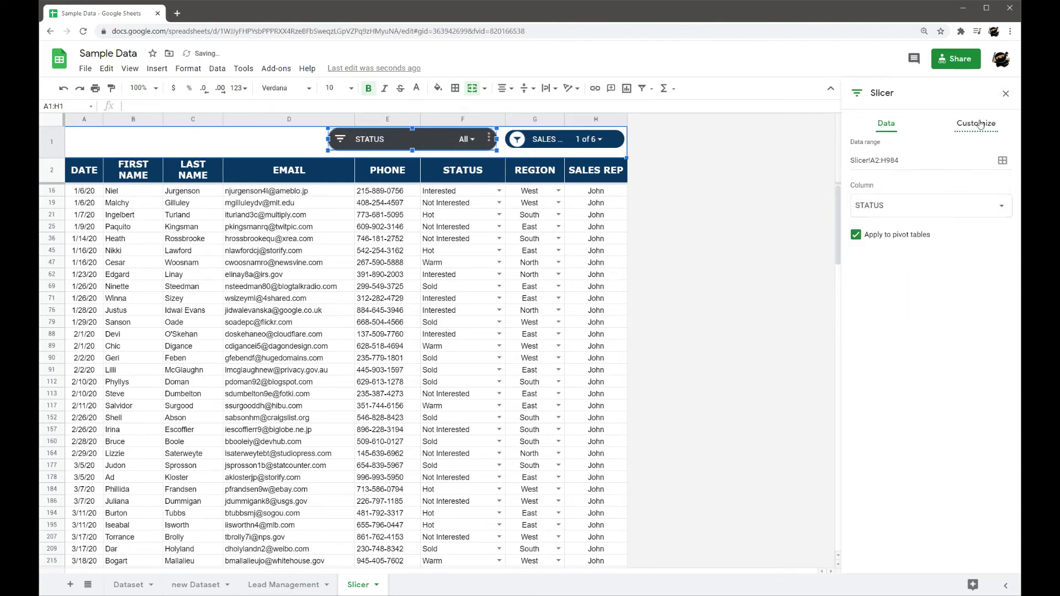
left_click(883, 309)
left_click(949, 431)
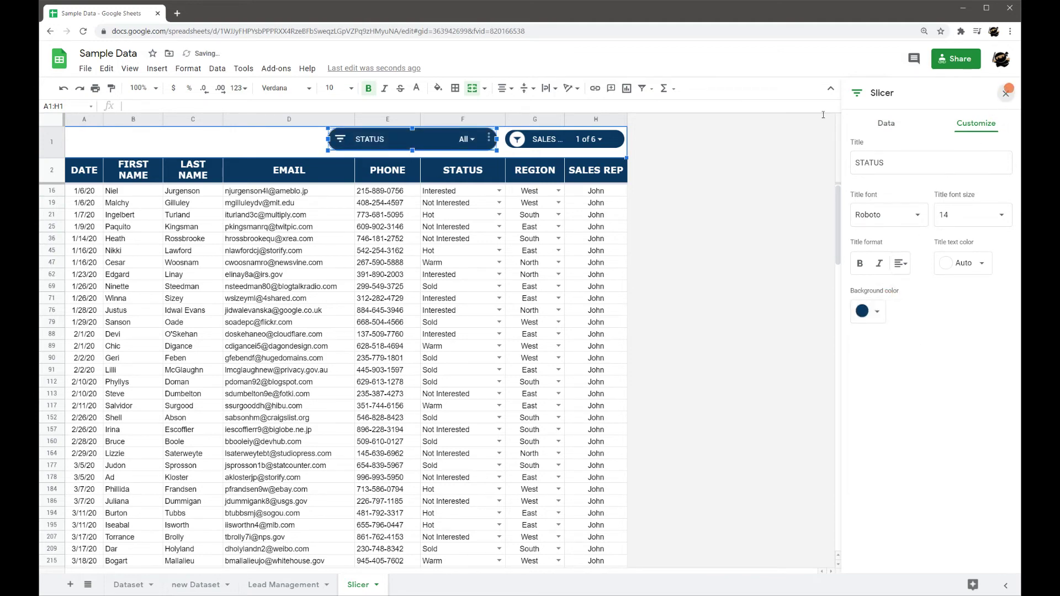
left_click(1006, 93)
left_click(452, 140)
left_click(424, 139)
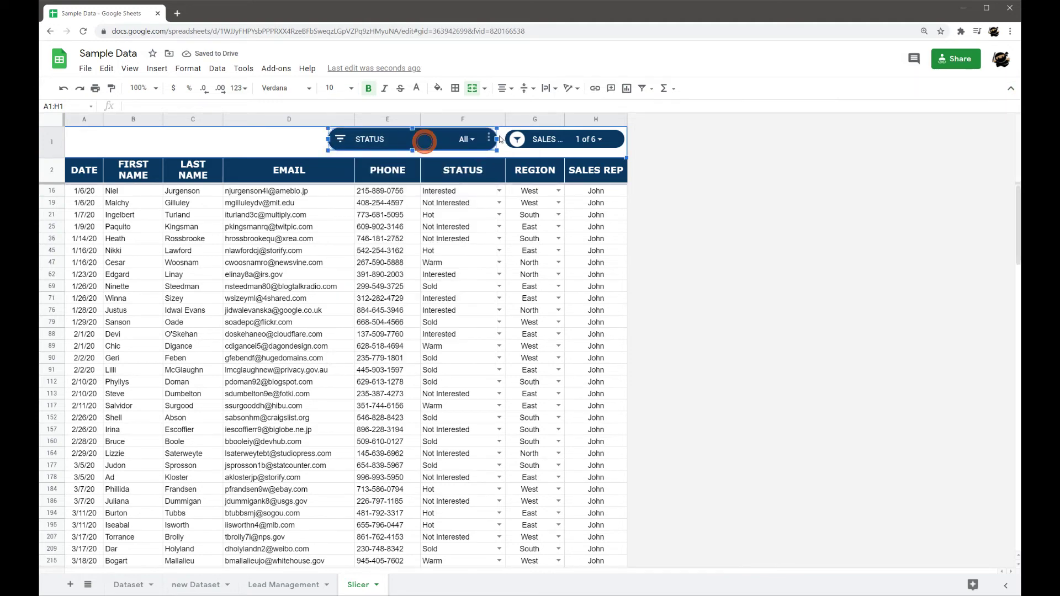
left_click_drag(497, 139, 457, 140)
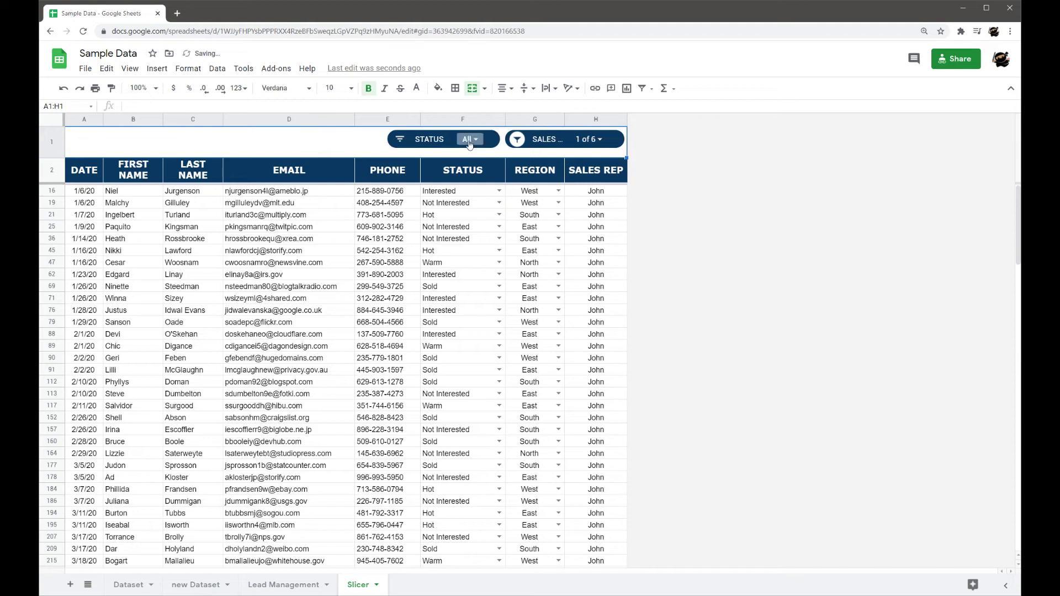
- Filter the STATUS slicer to show only Hot and Warm leads
left_click(469, 139)
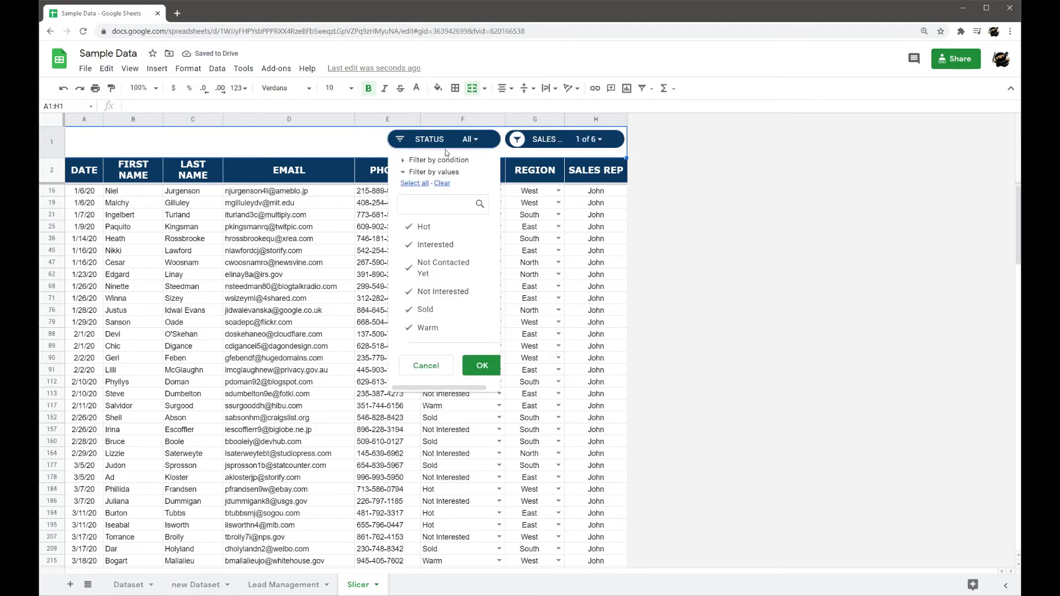
left_click(441, 183)
left_click(424, 227)
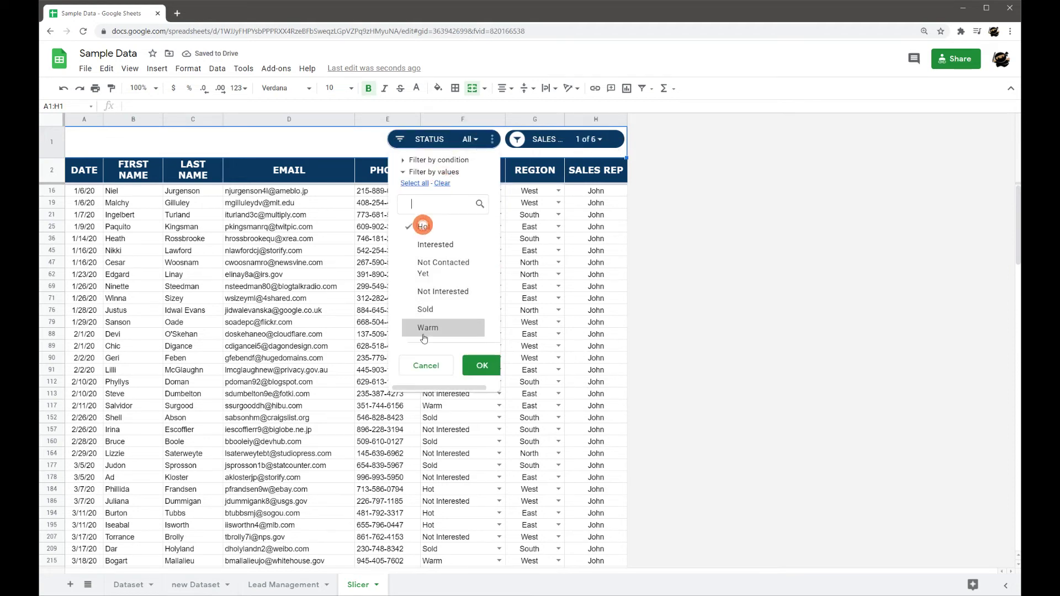
left_click(426, 328)
left_click(480, 367)
left_click(595, 274)
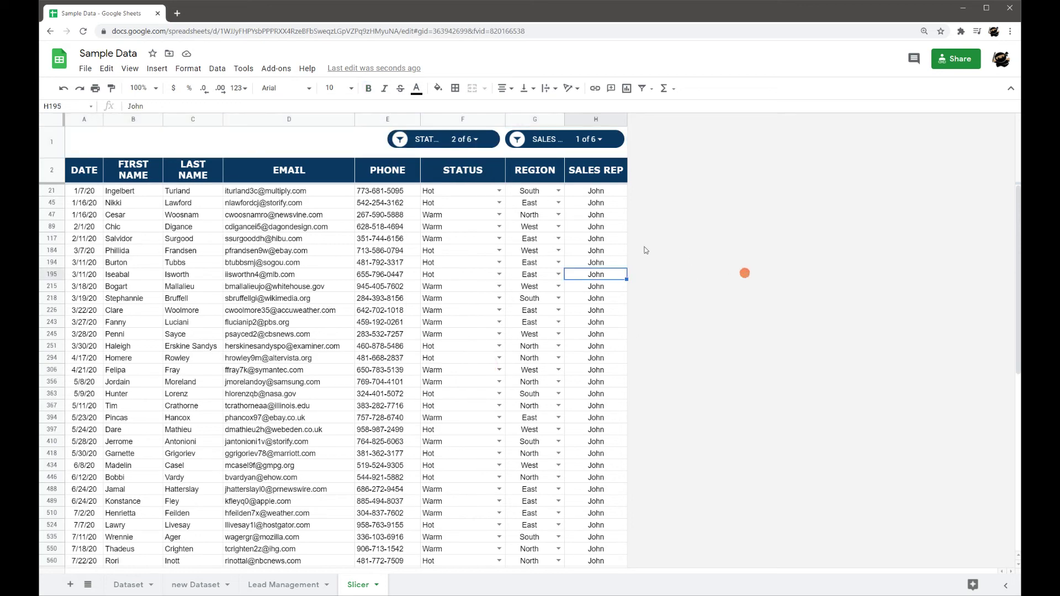
scroll(456, 239, "down", 5)
scroll(449, 271, "up", 5)
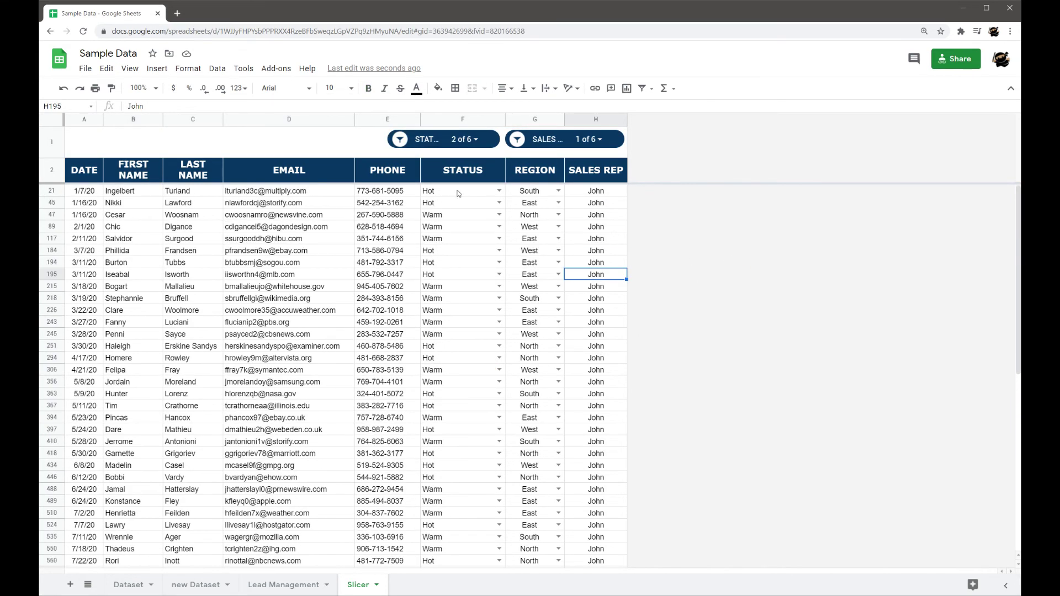
- Widen the STATUS slicer so its title shows, and align the SALES slicer with it in row 1
left_click(438, 144)
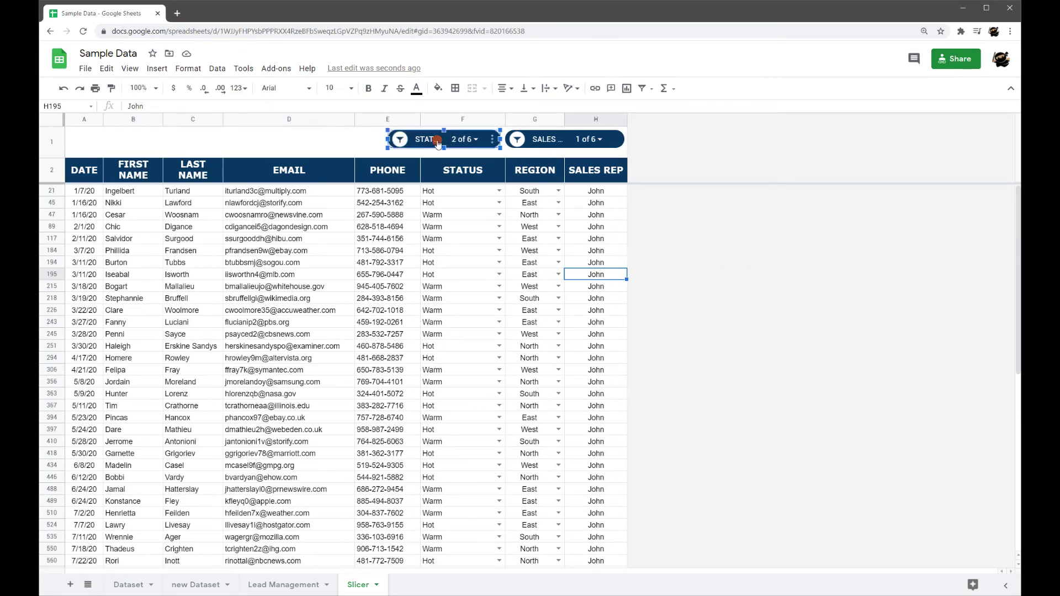
left_click_drag(386, 142, 381, 144)
left_click(552, 139)
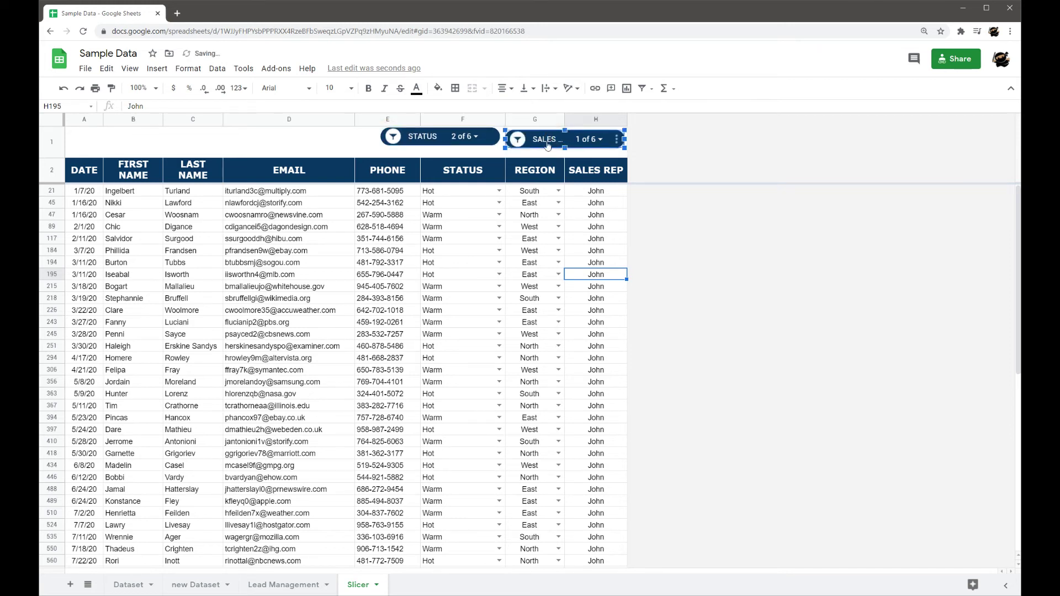
left_click(423, 155)
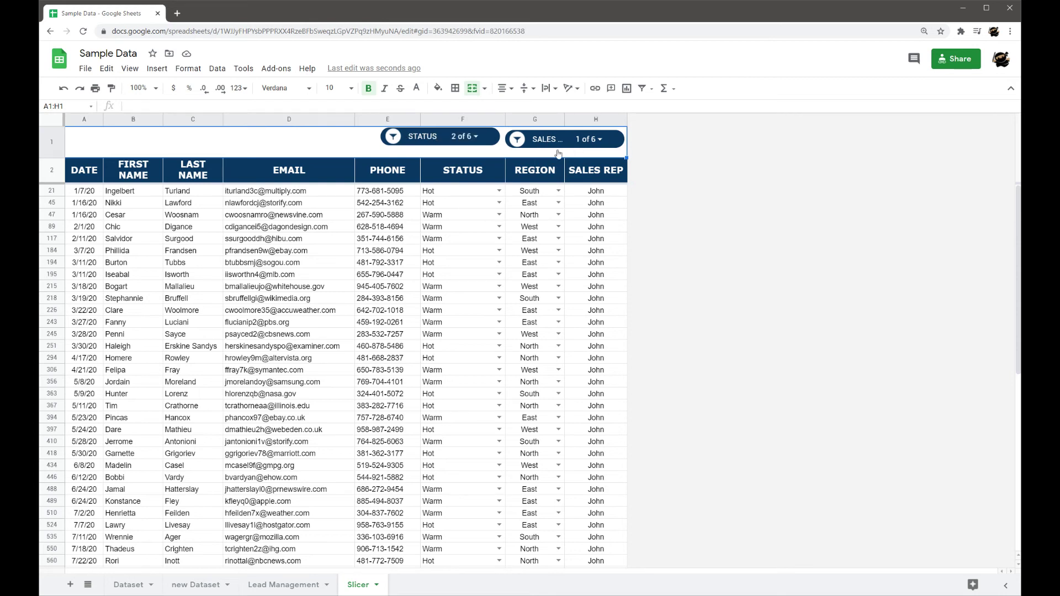
left_click(676, 190)
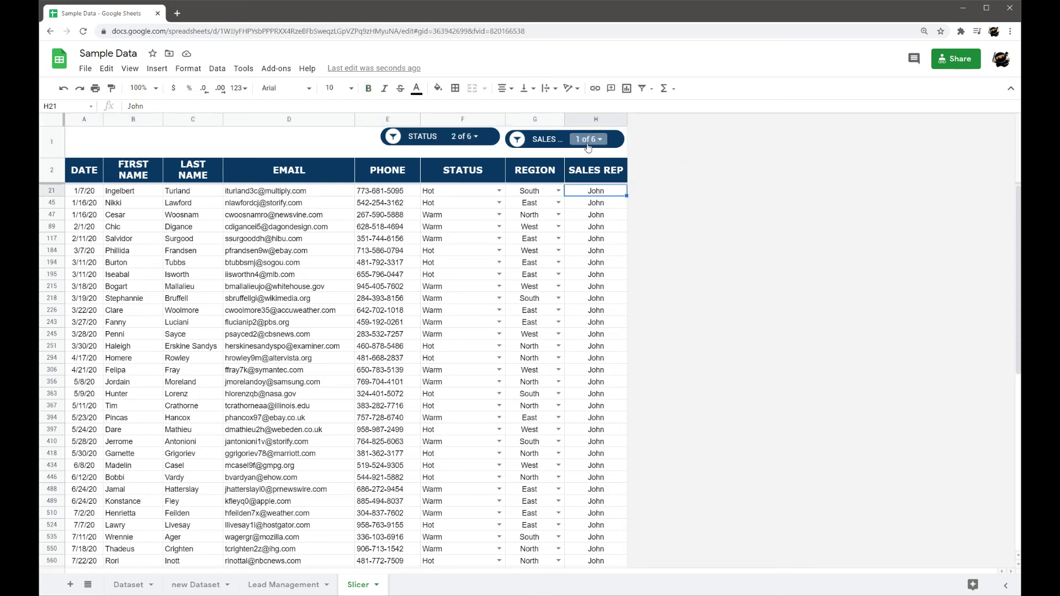
left_click(616, 141)
left_click_drag(616, 141, 615, 139)
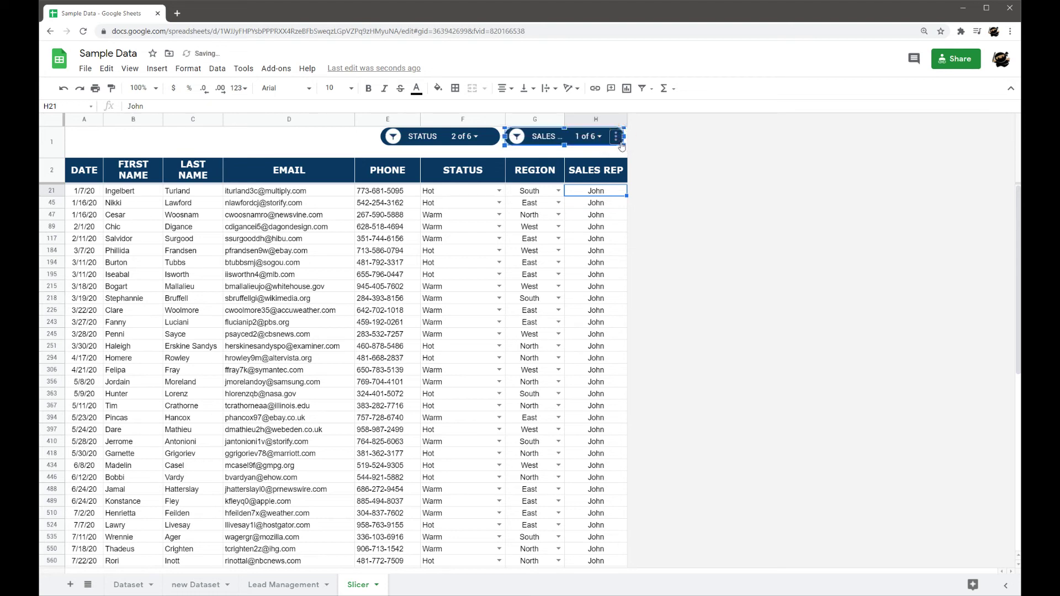
left_click(679, 151)
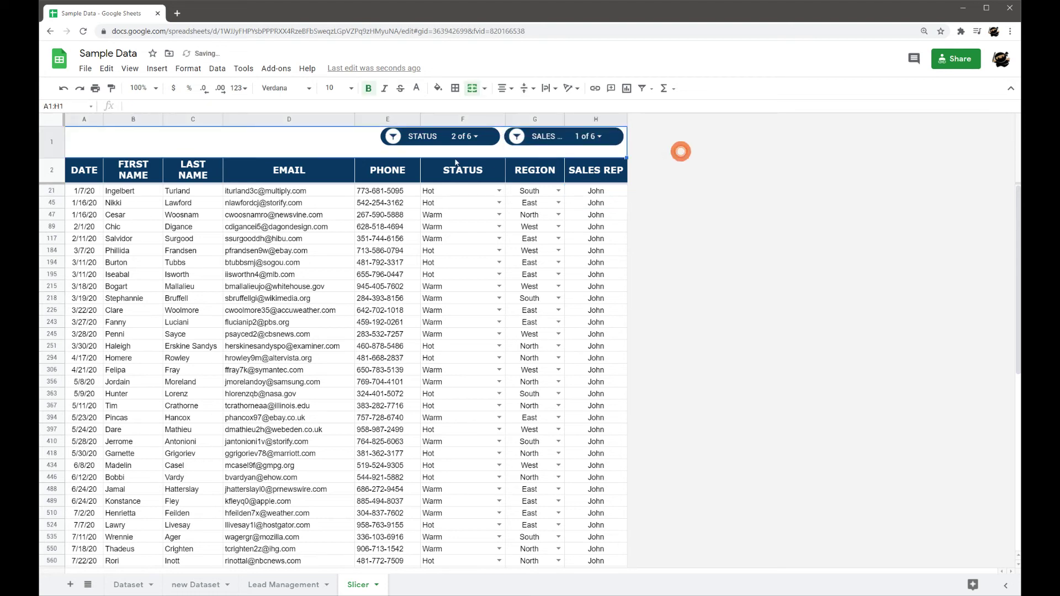
left_click(291, 140)
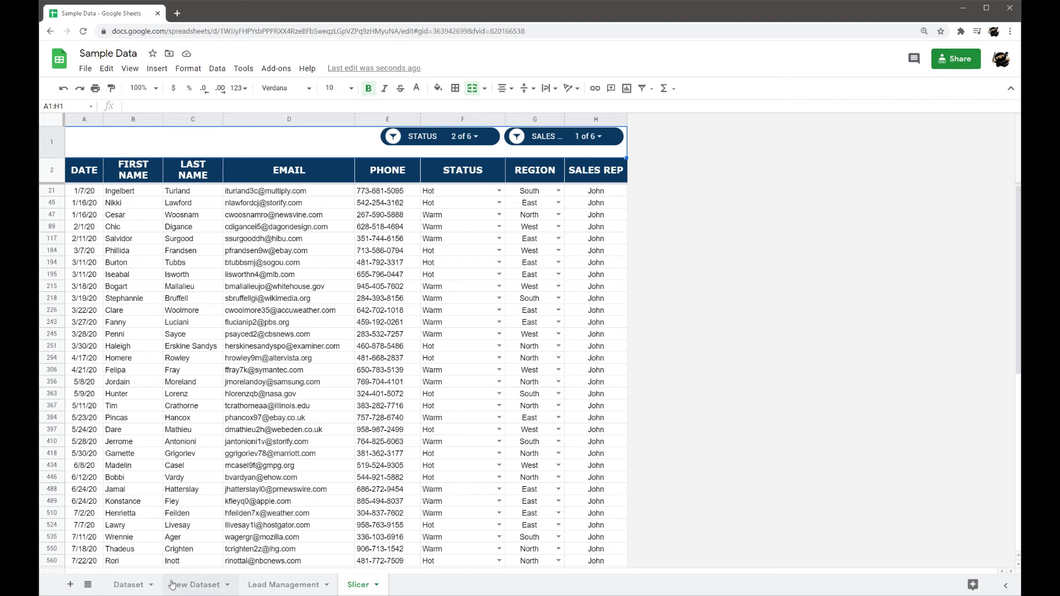
- Glance at the new Dataset and Slicer sheets, then settle on the Dataset sheet with nothing selected
left_click(186, 588)
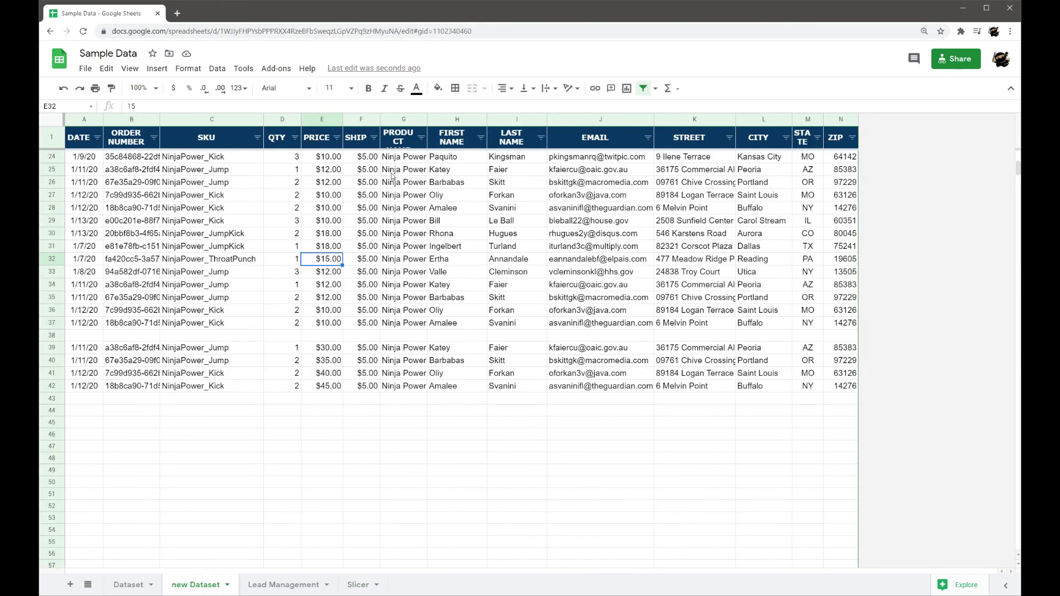
left_click(356, 585)
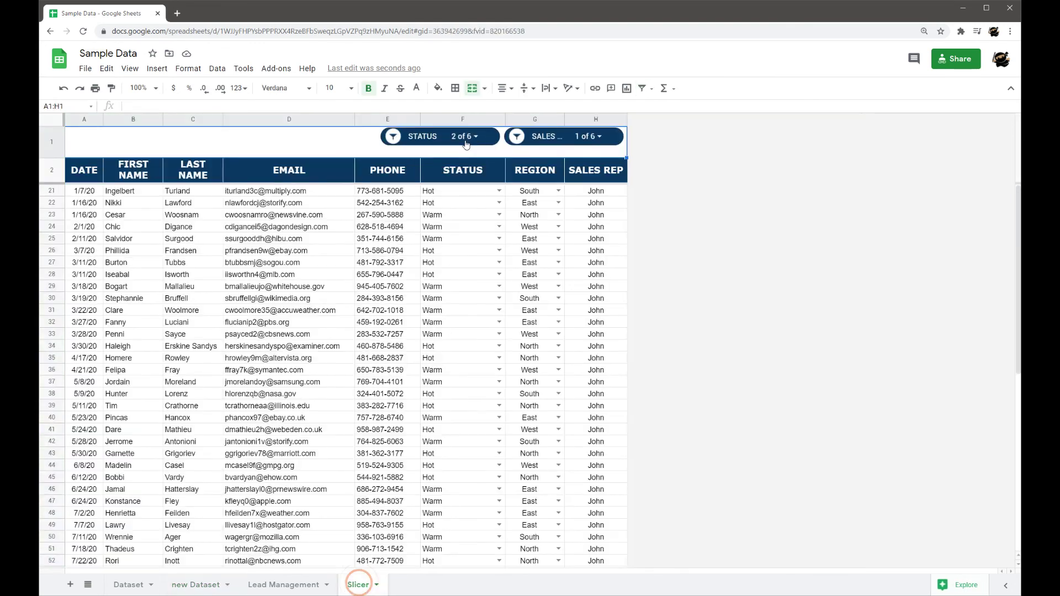
left_click(128, 584)
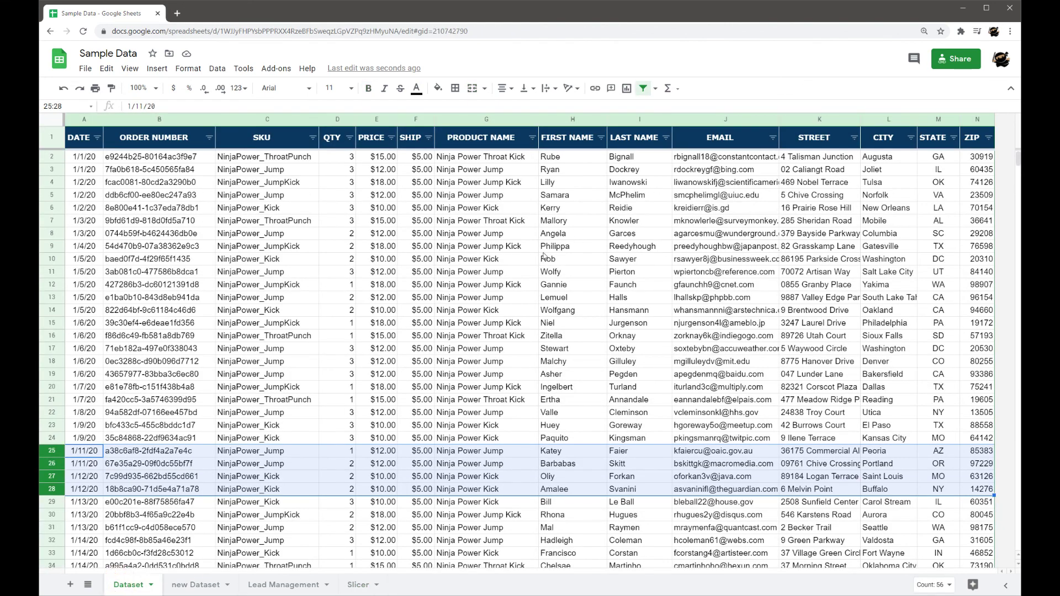
left_click(441, 324)
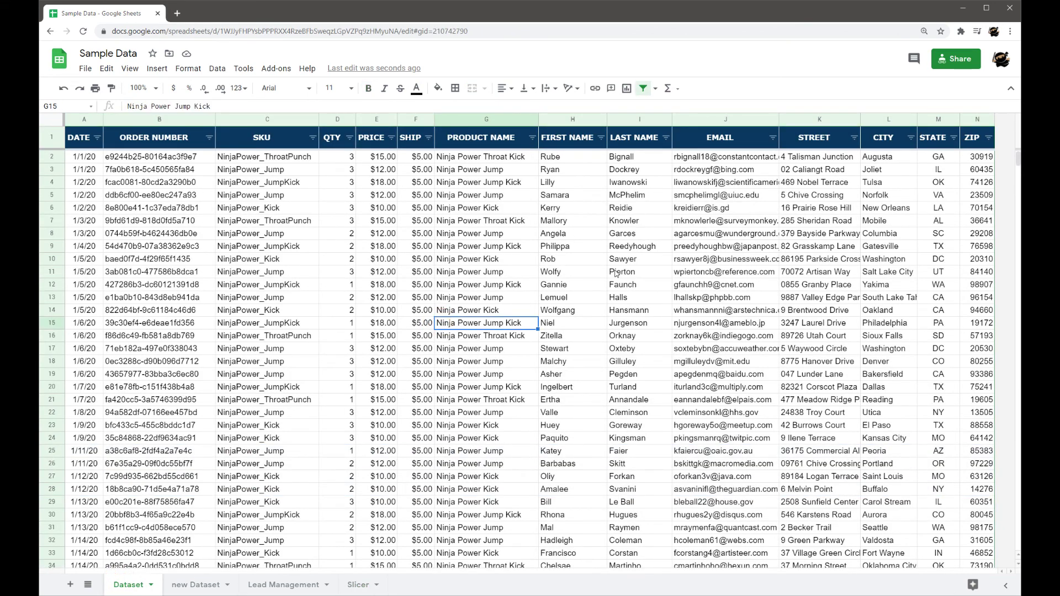
left_click(217, 68)
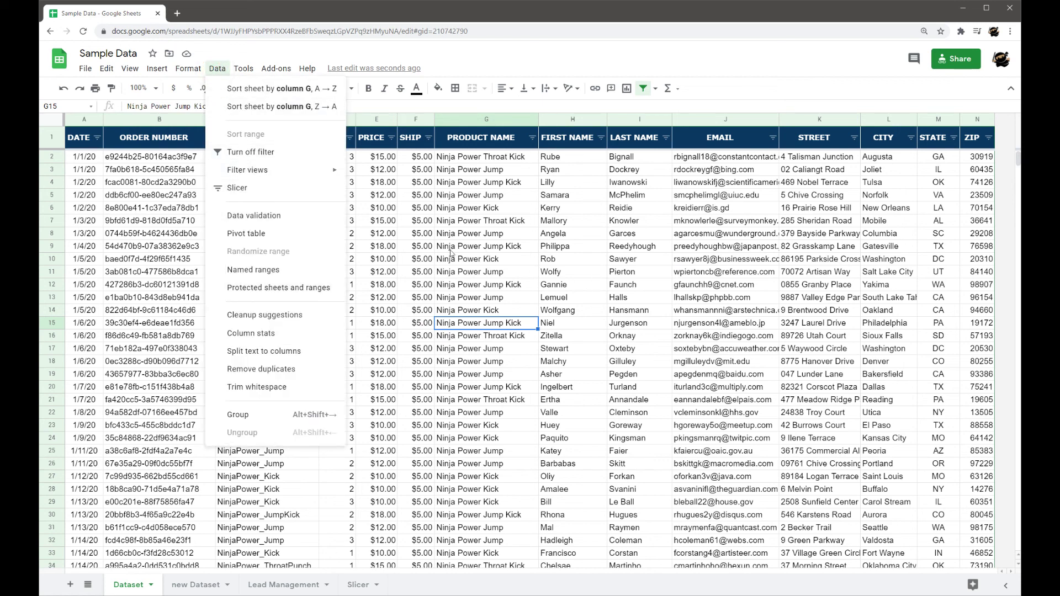
left_click(421, 250)
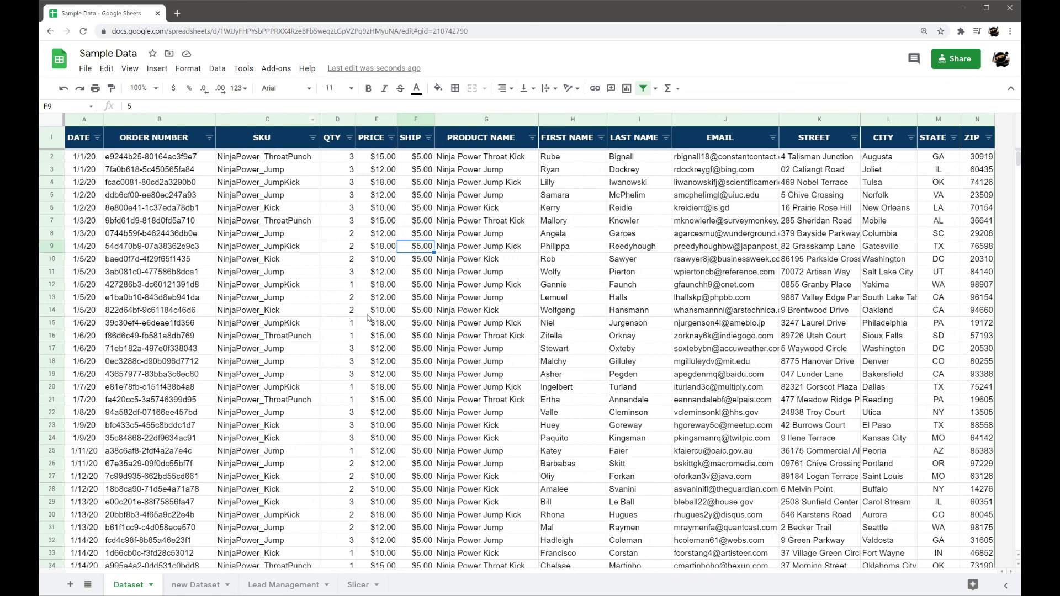